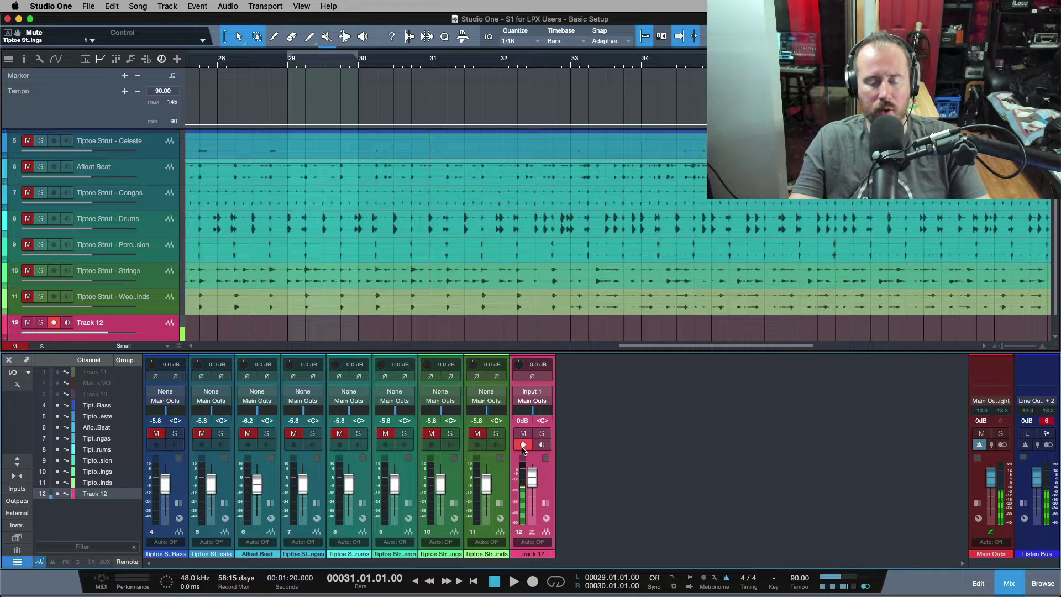
# - Disarm Track 12 and set the record mode to Takes to Layers in the Record panel
pyautogui.click(523, 446)
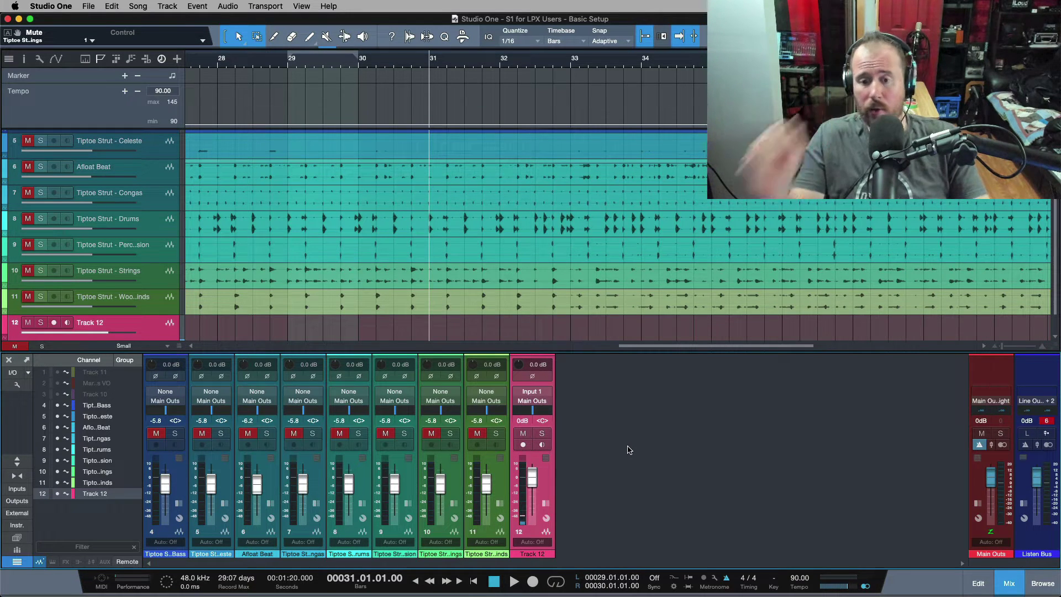
pyautogui.click(672, 587)
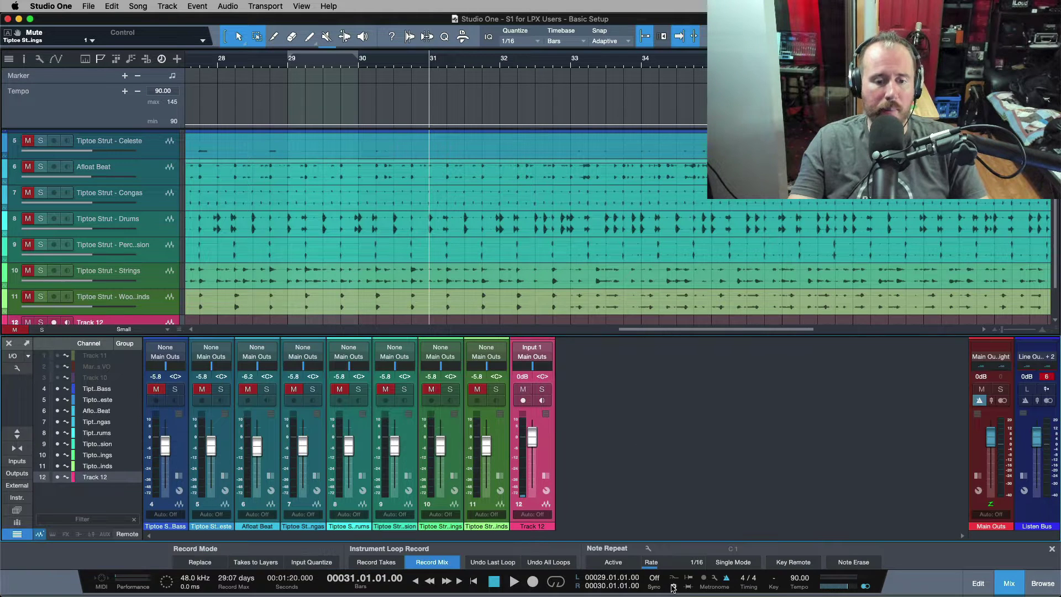
pyautogui.click(262, 564)
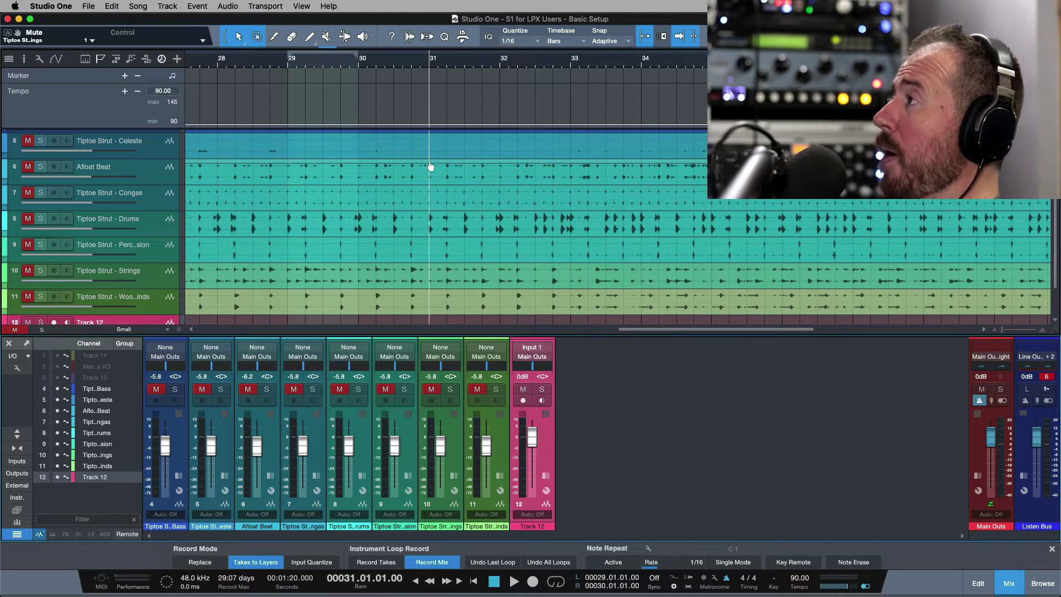
# - Turn on looping for the range from bar 29 to bar 30 and move the playhead to the loop start
pyautogui.press('/')
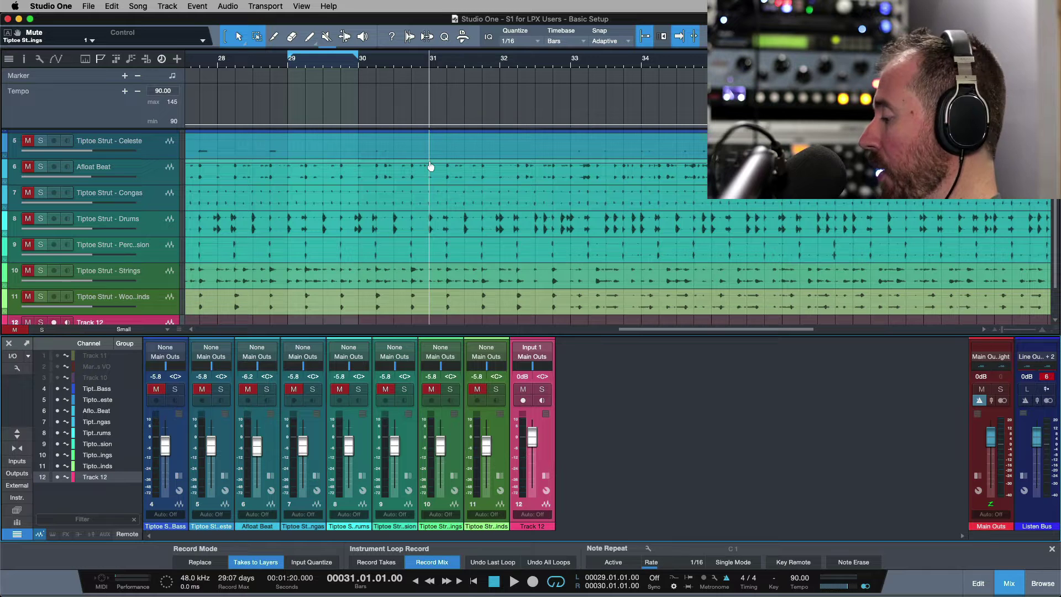
pyautogui.press('KP_1')
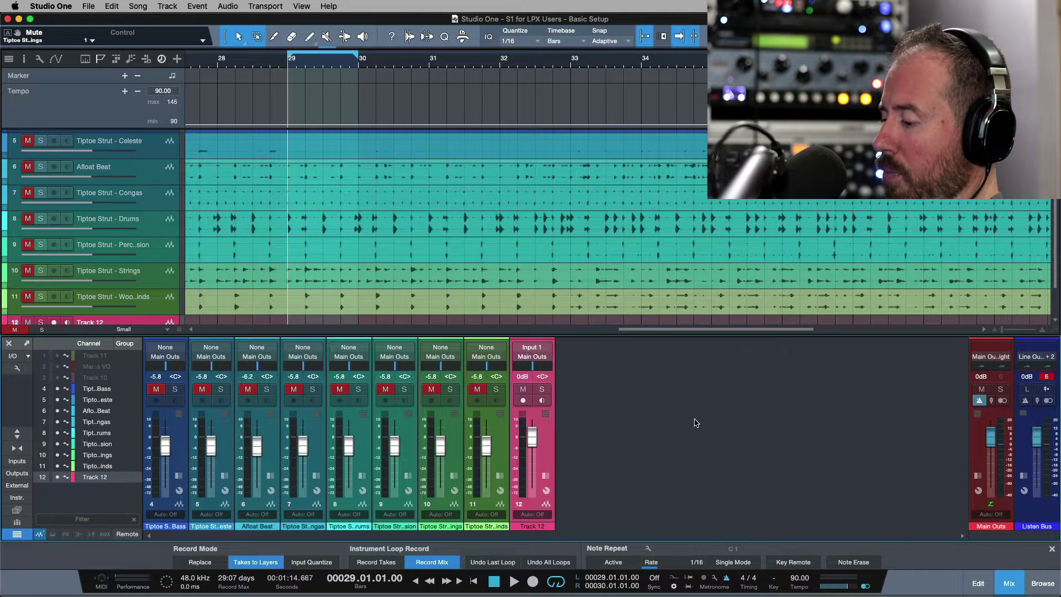
# - Unmute all the tracks and play the song from bar 3 to hear them
pyautogui.hotkey('shift', 'f')
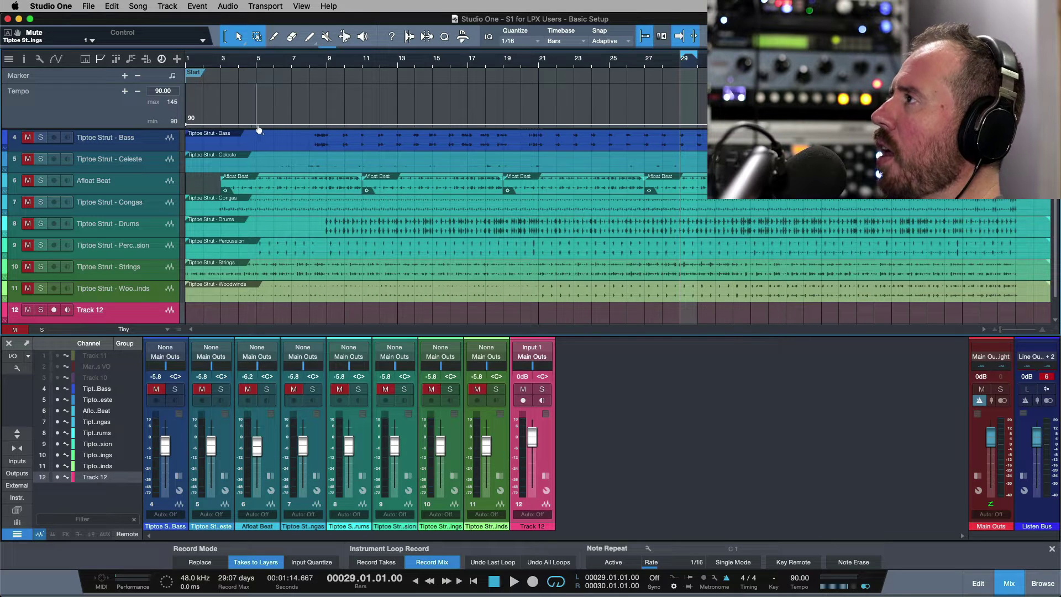
pyautogui.click(223, 65)
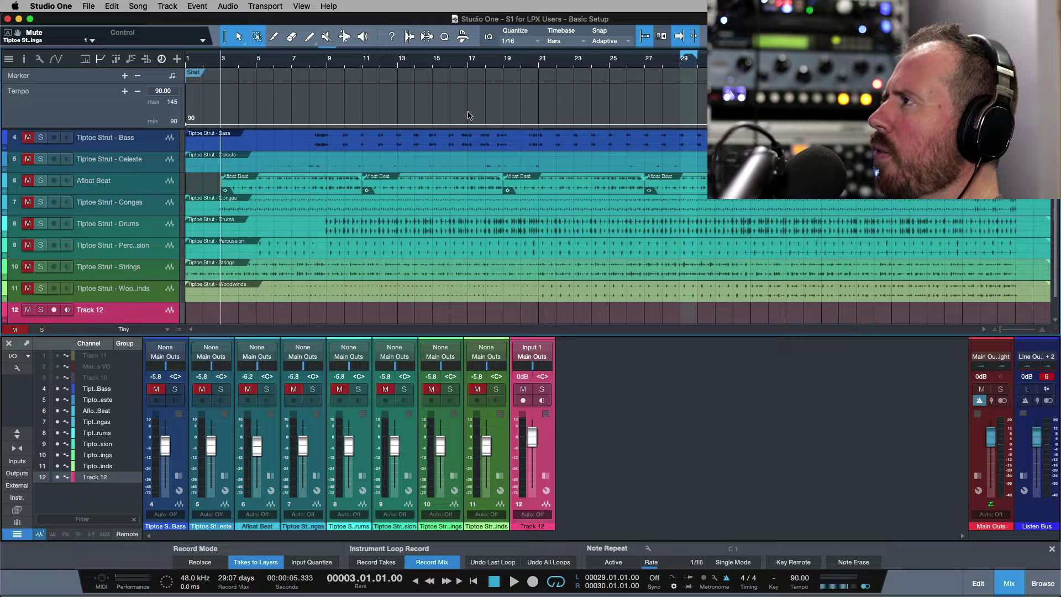
pyautogui.press('space')
pyautogui.press('space')
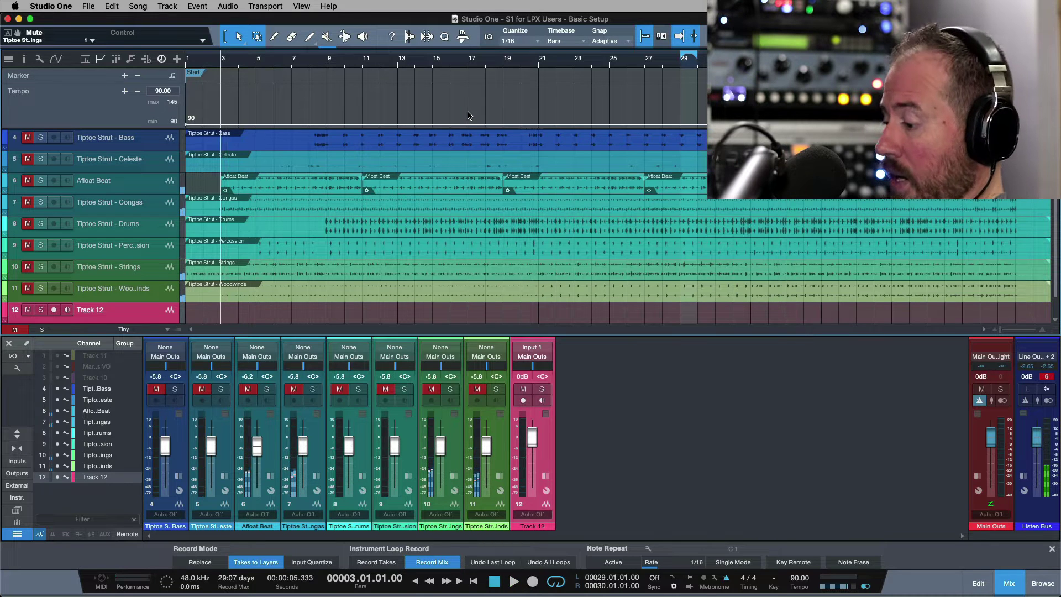
pyautogui.hotkey('shift', 'm')
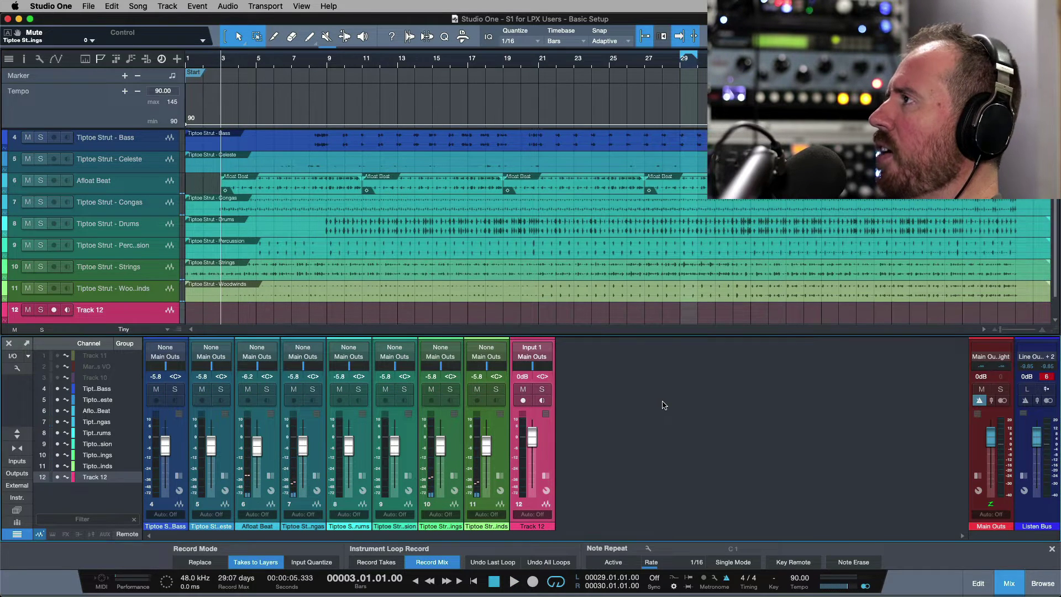
pyautogui.press('space')
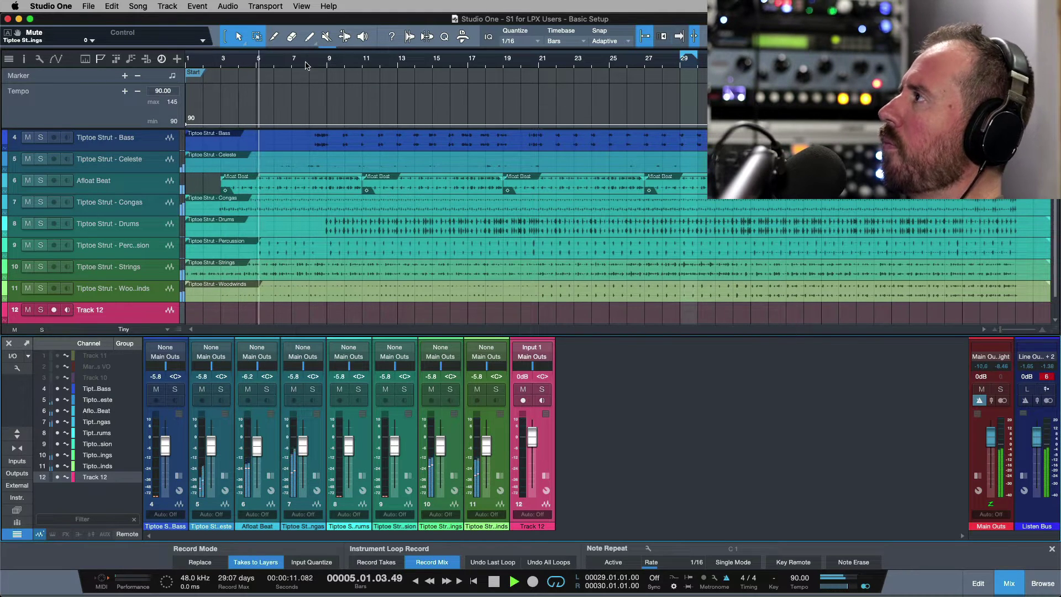
pyautogui.press('space')
# - Mute all the clips on the Afloat Beat track and play the song from bar 9 to check the mix
pyautogui.press('KP_Add')
pyautogui.press('KP_Add')
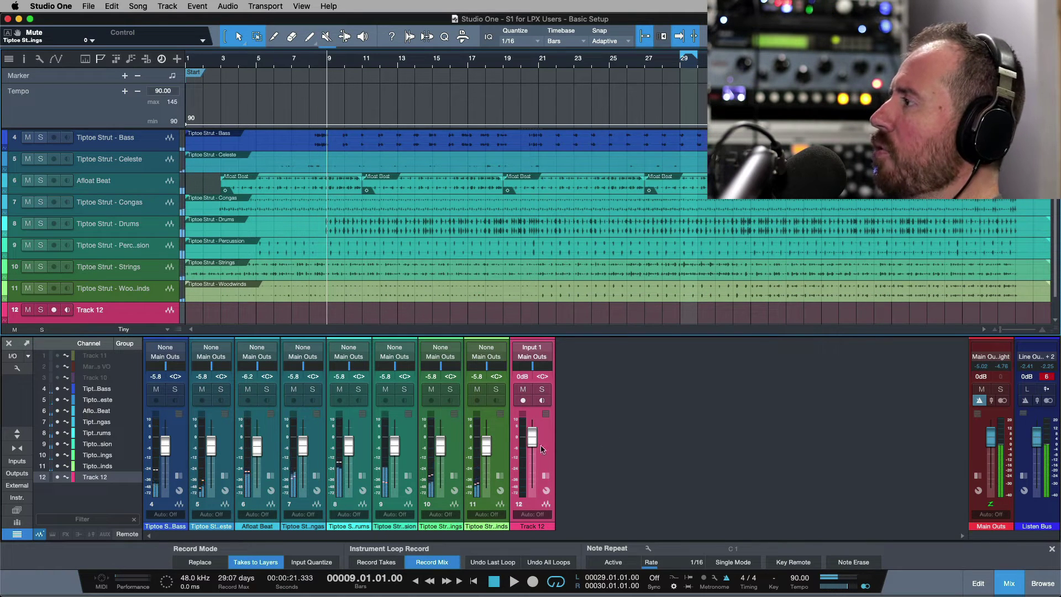
pyautogui.click(124, 180)
pyautogui.click(307, 192)
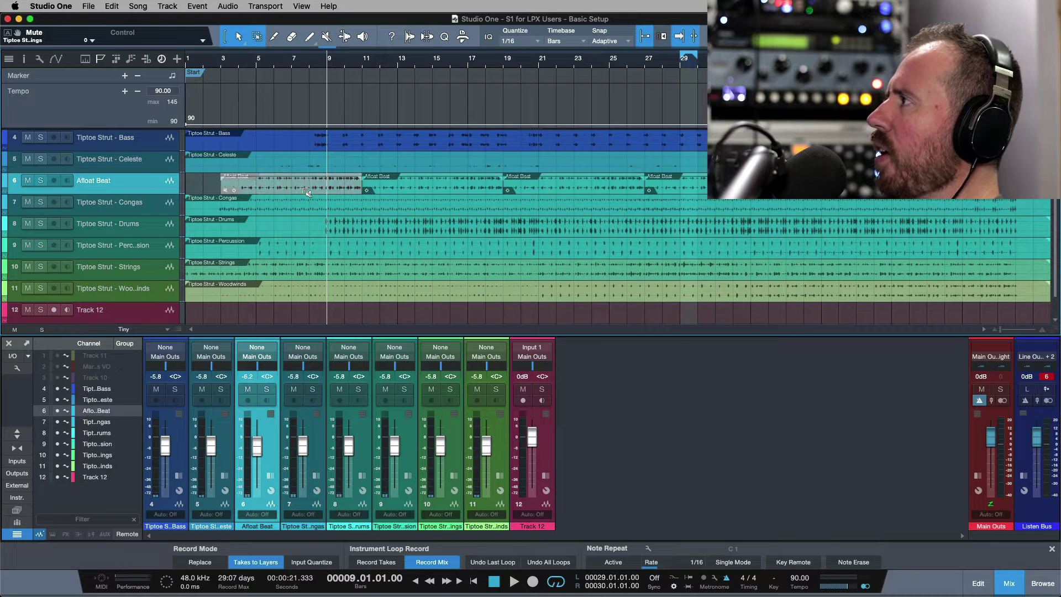
pyautogui.moveTo(307, 192); pyautogui.dragTo(871, 191)
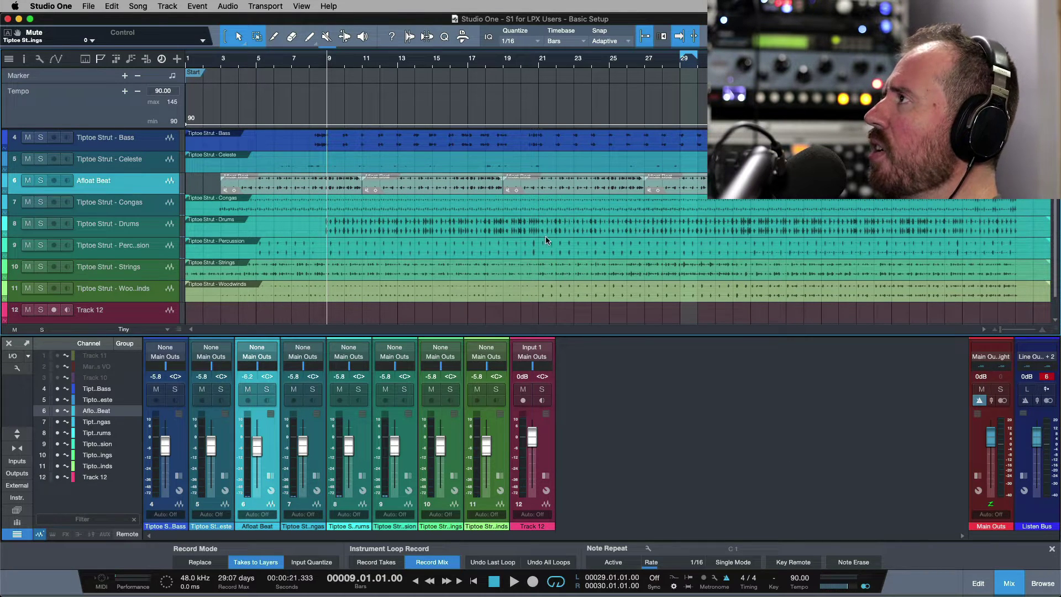
pyautogui.press('space')
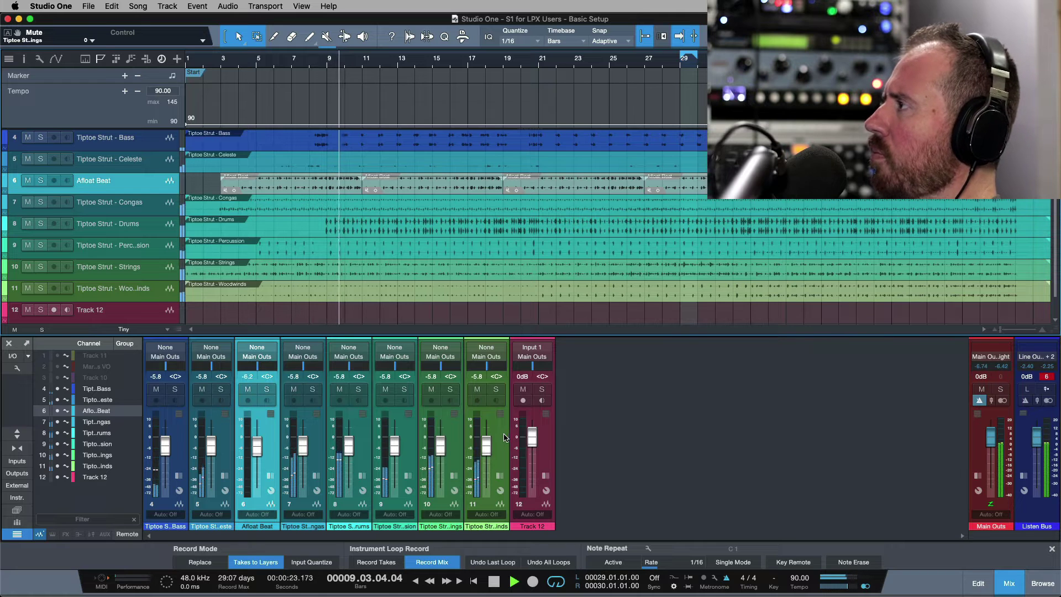
pyautogui.press('space')
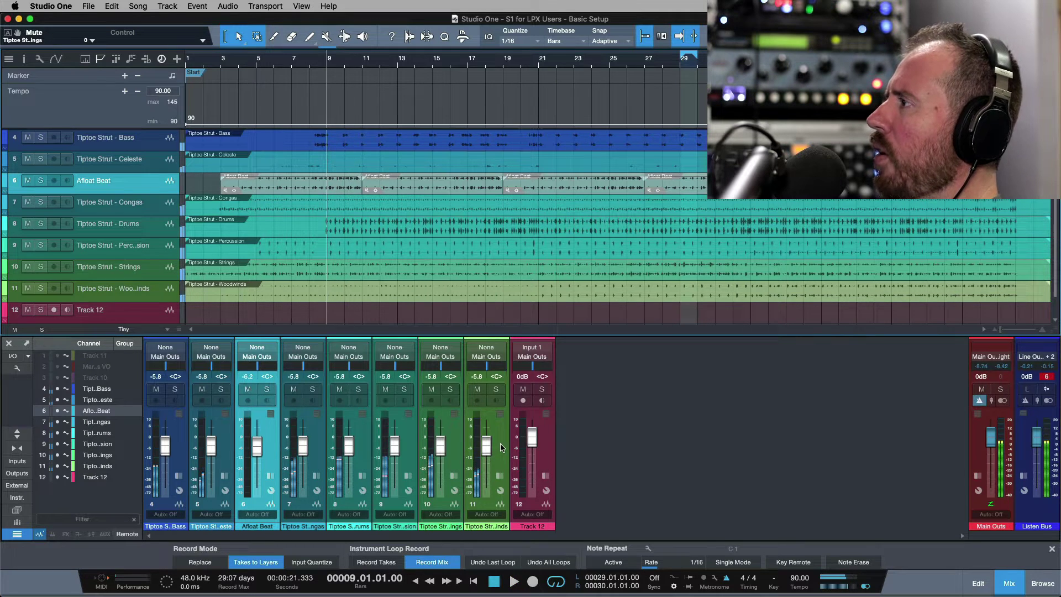
# - Lower the volume of channels 4 to 11 together during playback, bringing the Bass channel to -9.2 dB
pyautogui.click(502, 447)
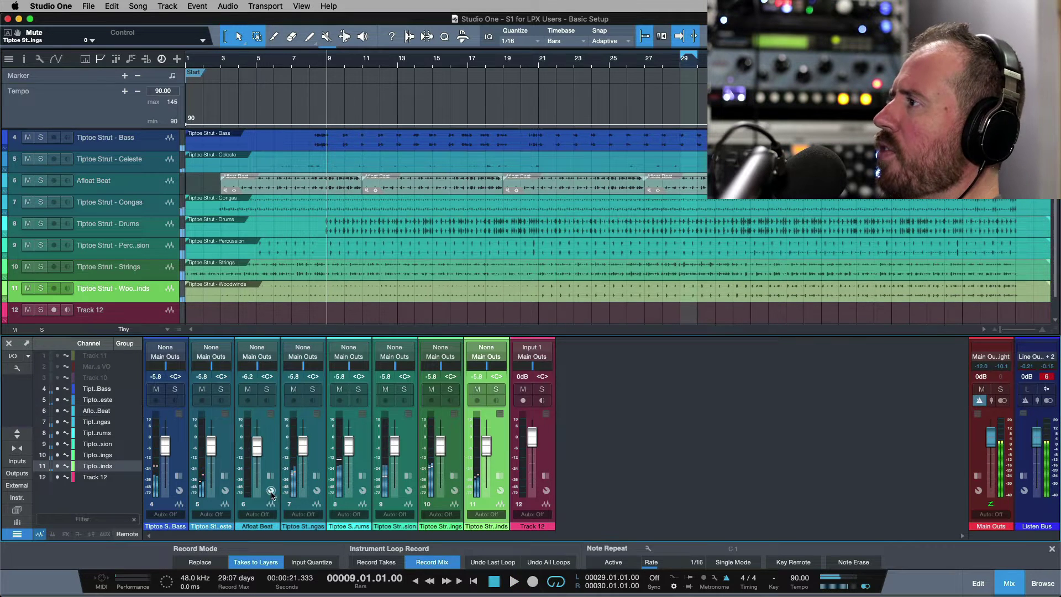
pyautogui.click(181, 452)
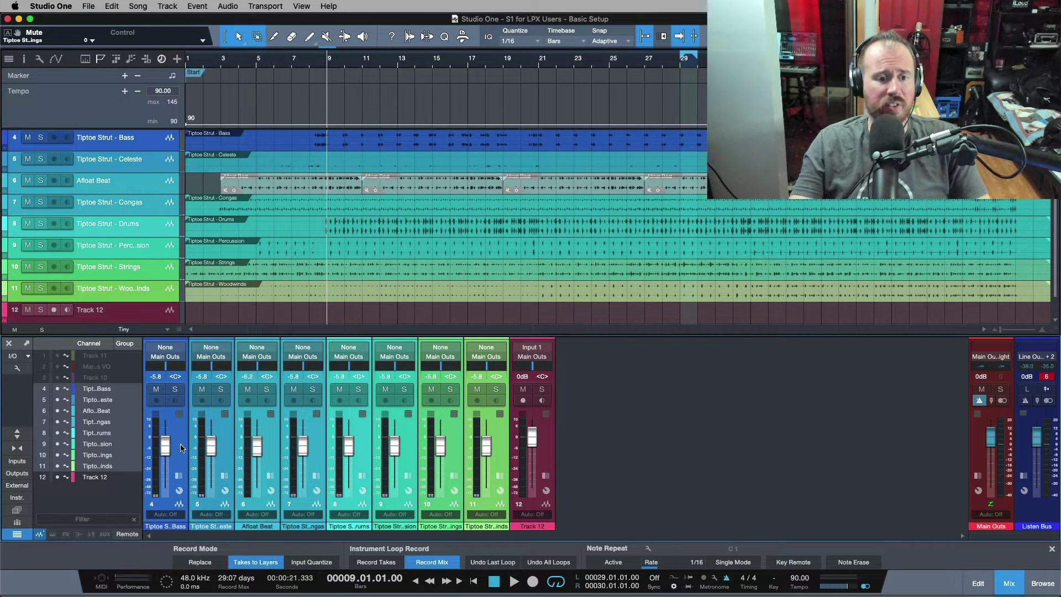
pyautogui.press('space')
pyautogui.moveTo(166, 452); pyautogui.dragTo(166, 454)
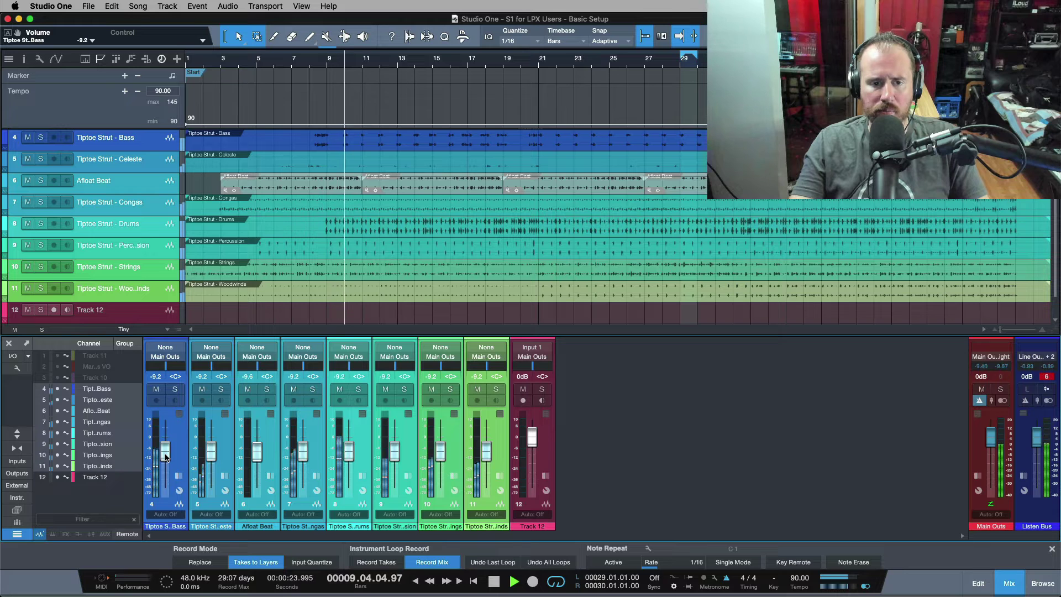
pyautogui.press('space')
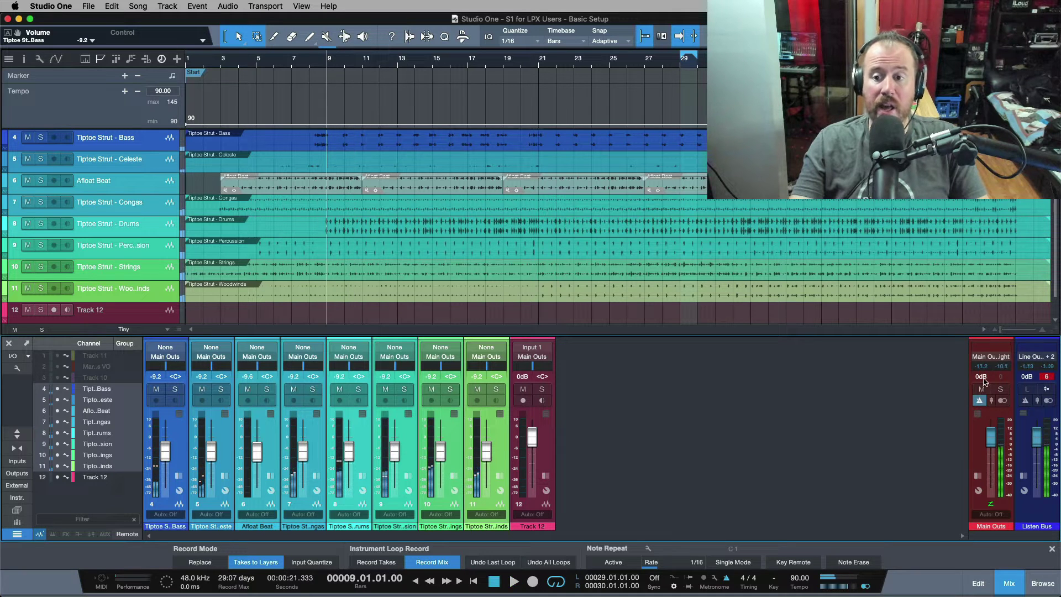
# - Raise the metronome's Offbeat level to roughly a quarter of its range while the song plays, then close Metronome Setup
pyautogui.hotkey('shift', 'c')
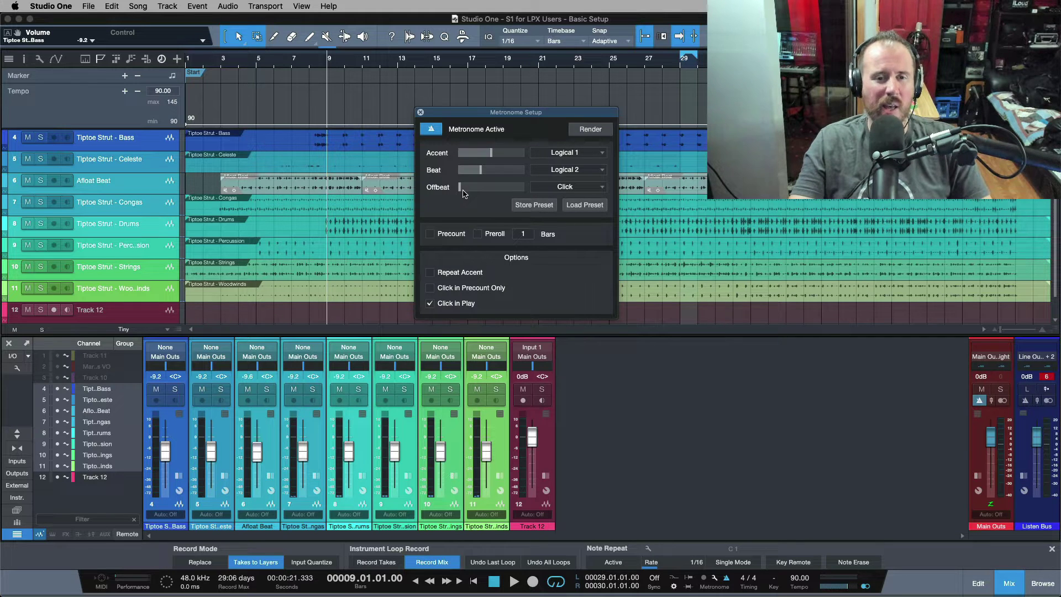
pyautogui.press('space')
pyautogui.moveTo(463, 191); pyautogui.dragTo(476, 191)
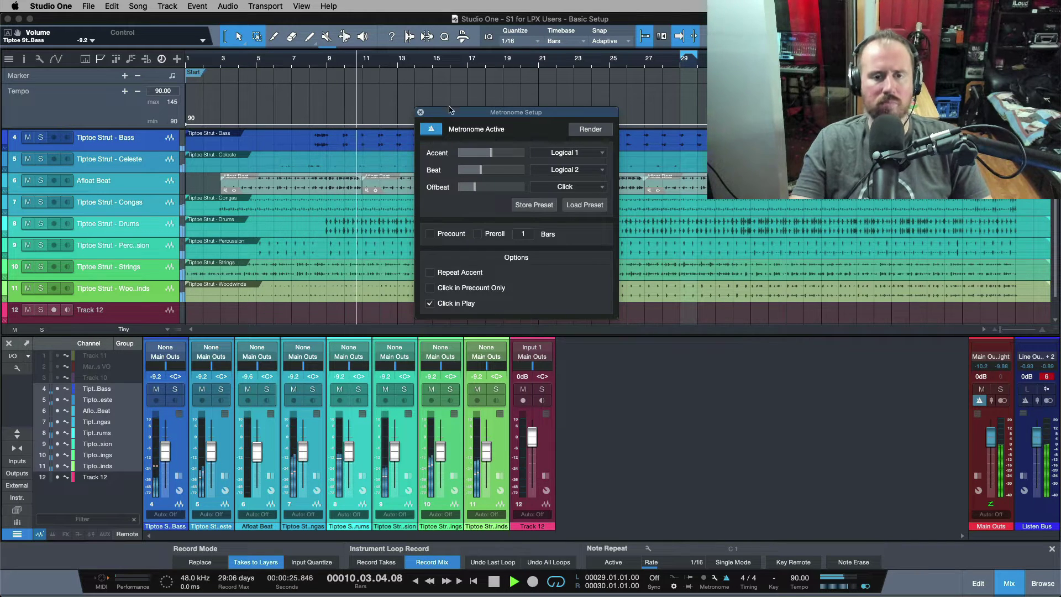
pyautogui.press('space')
pyautogui.click(420, 112)
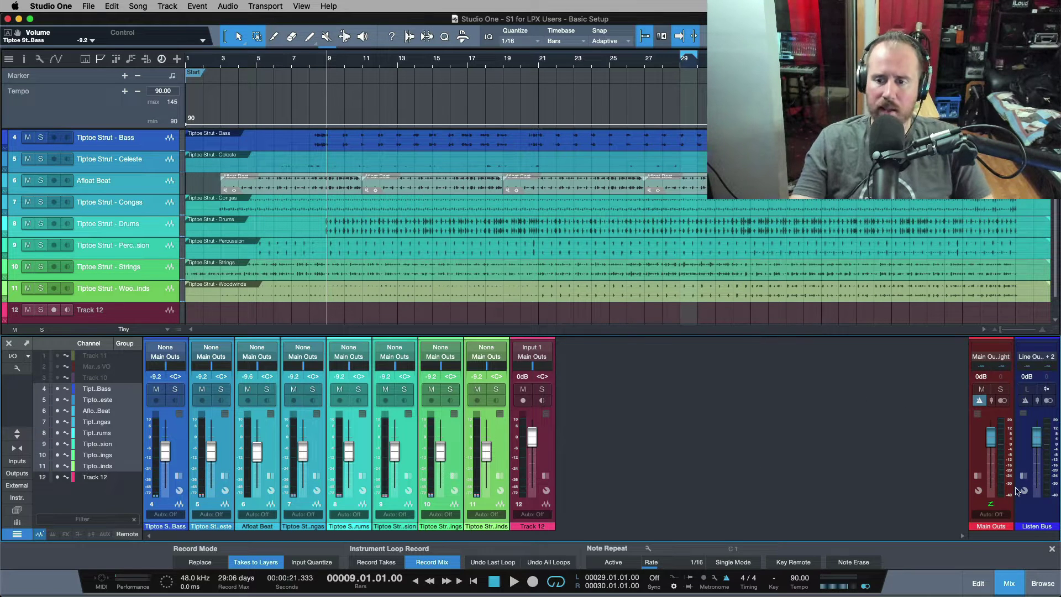
# - Disable the Listen Bus in the console options
pyautogui.click(28, 369)
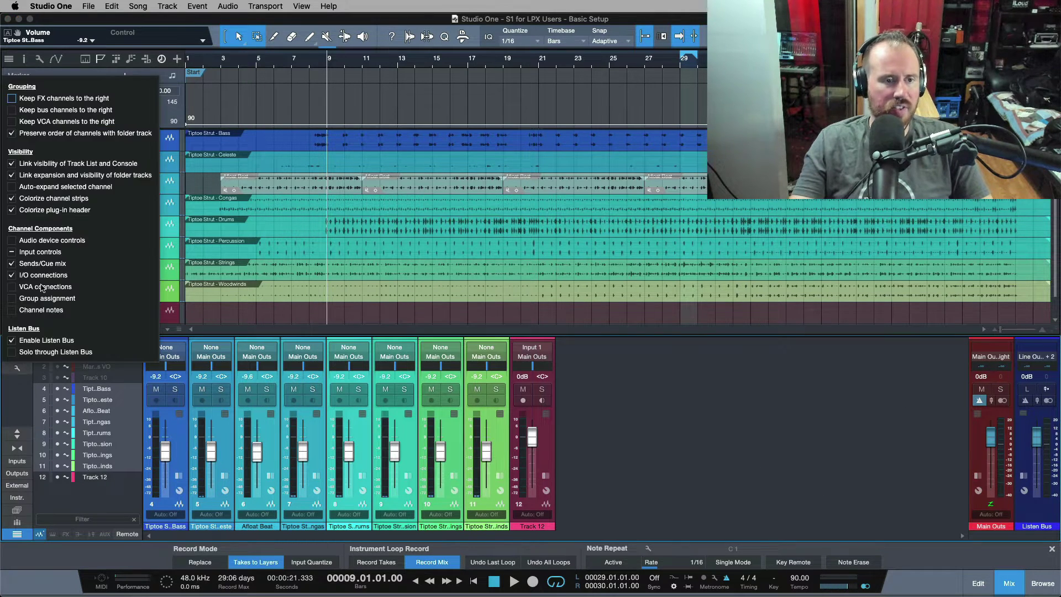
pyautogui.click(13, 343)
pyautogui.click(718, 395)
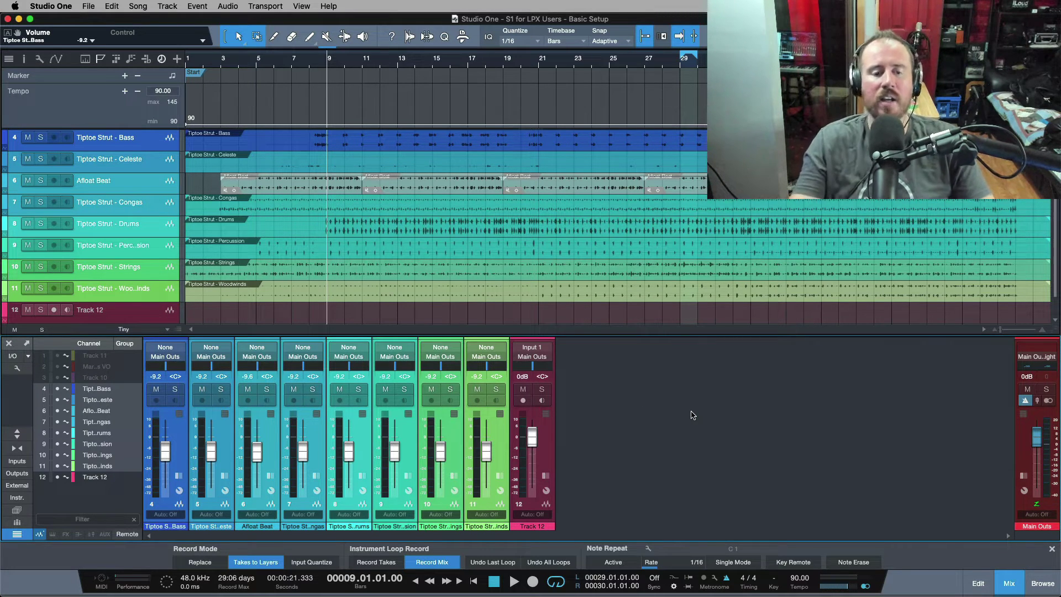
# - Set Dropout Protection to Medium in the audio processing preferences and apply the change
pyautogui.press('super+comma')
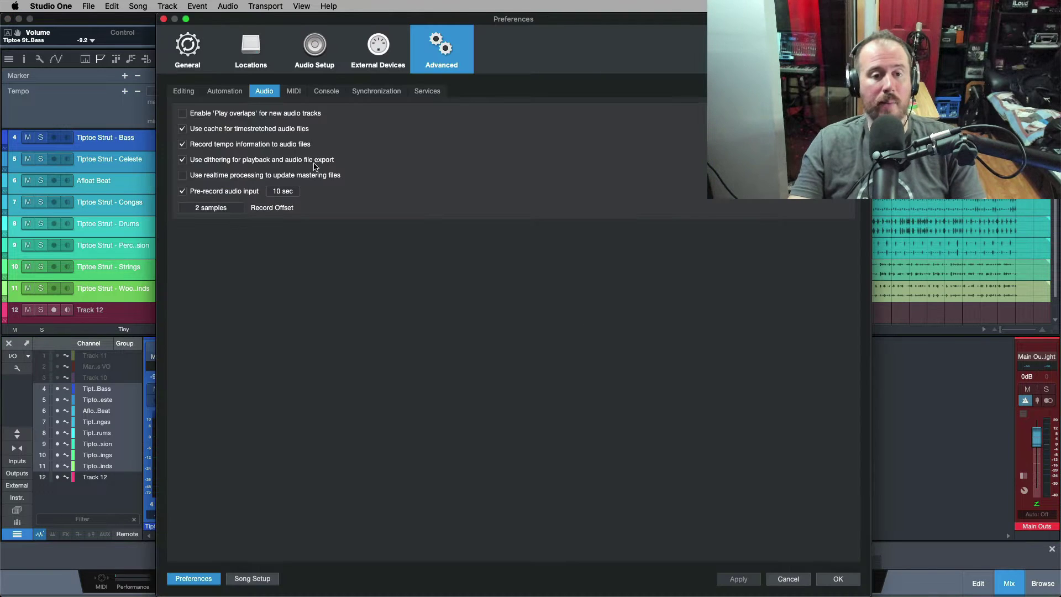
pyautogui.click(313, 55)
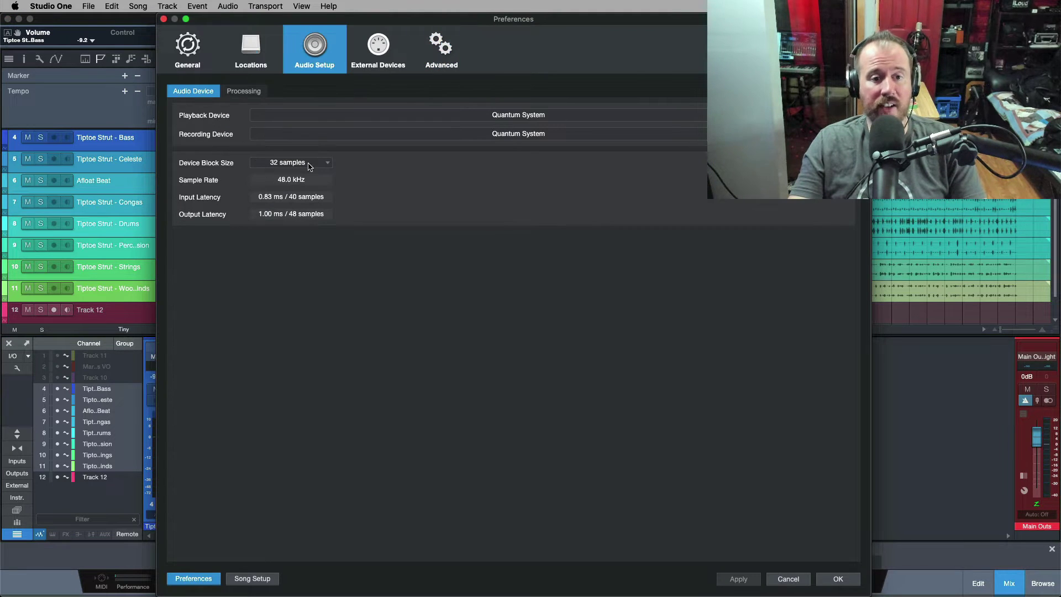
pyautogui.click(255, 92)
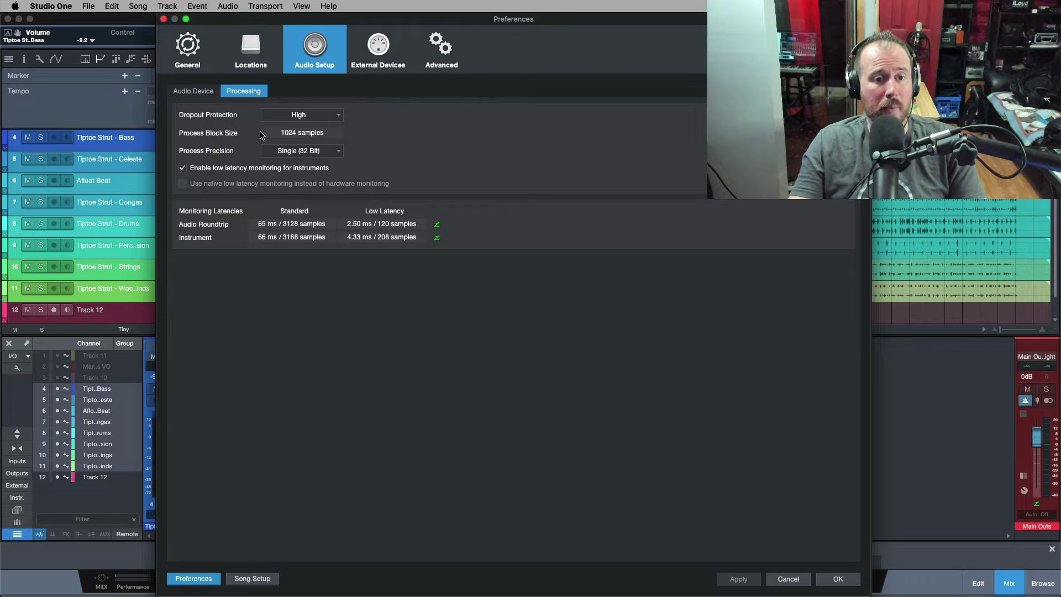
pyautogui.click(301, 115)
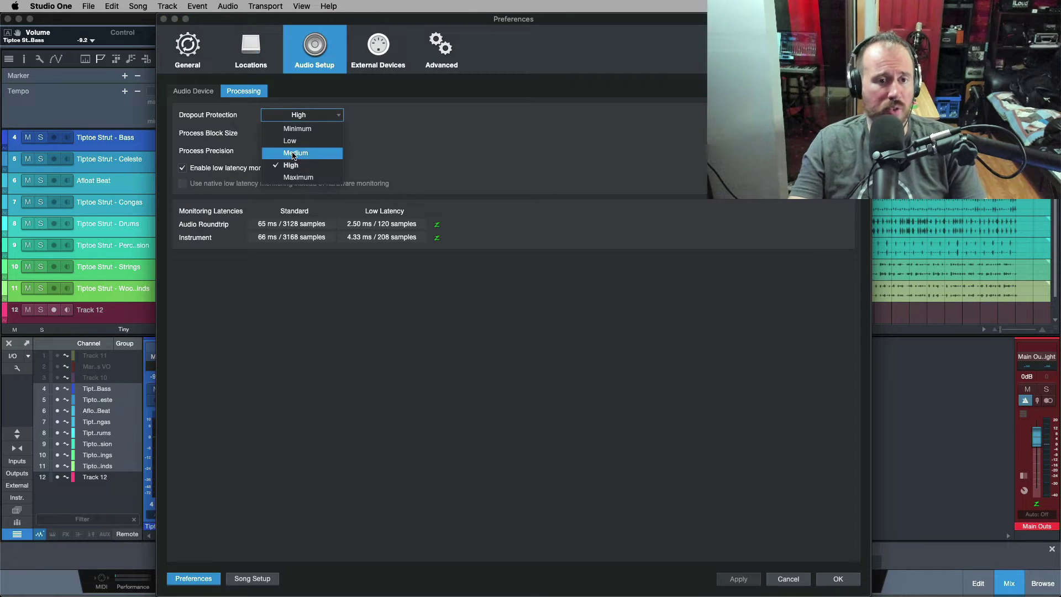
pyautogui.click(319, 151)
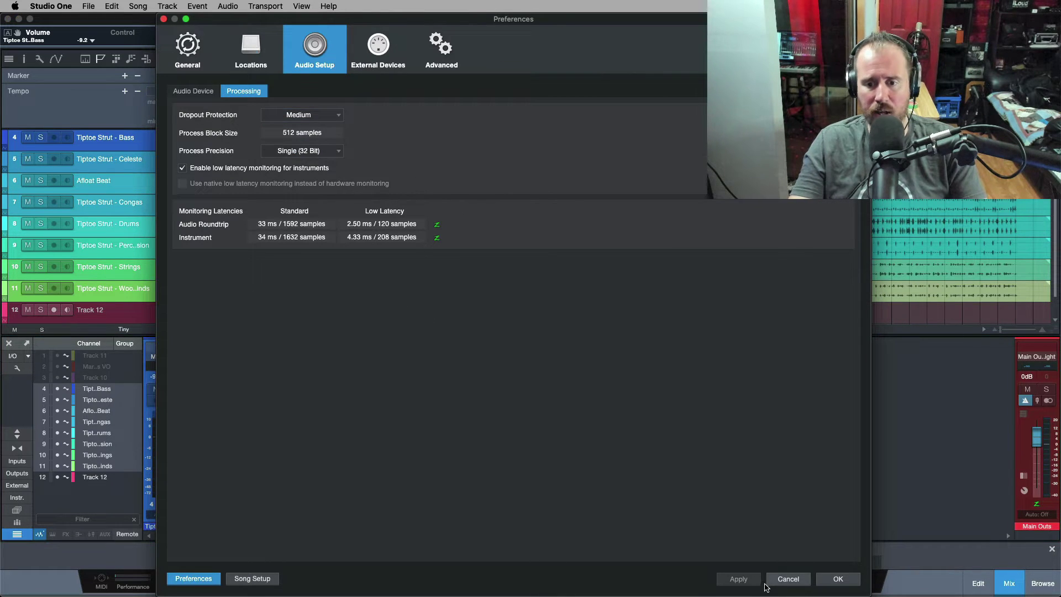
pyautogui.click(843, 579)
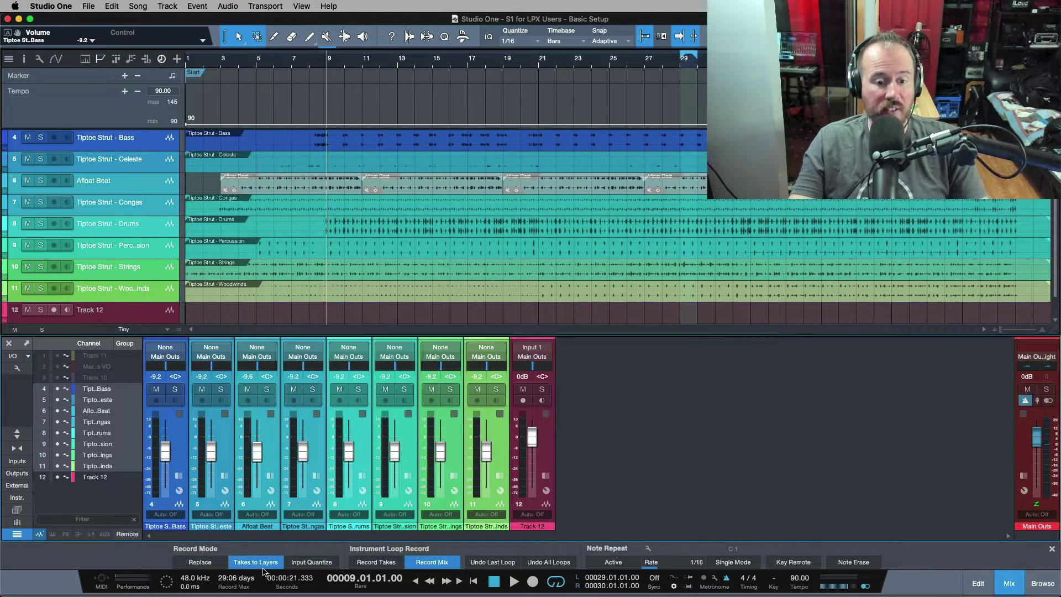
# - Hide the Record panel and arm Track 12 for recording
pyautogui.click(674, 586)
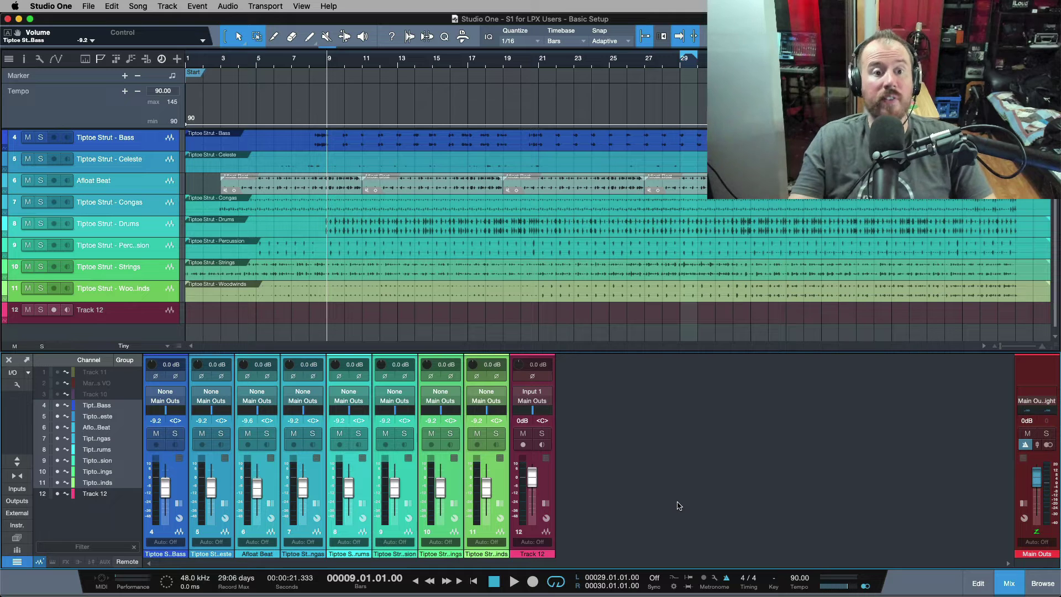
pyautogui.click(134, 317)
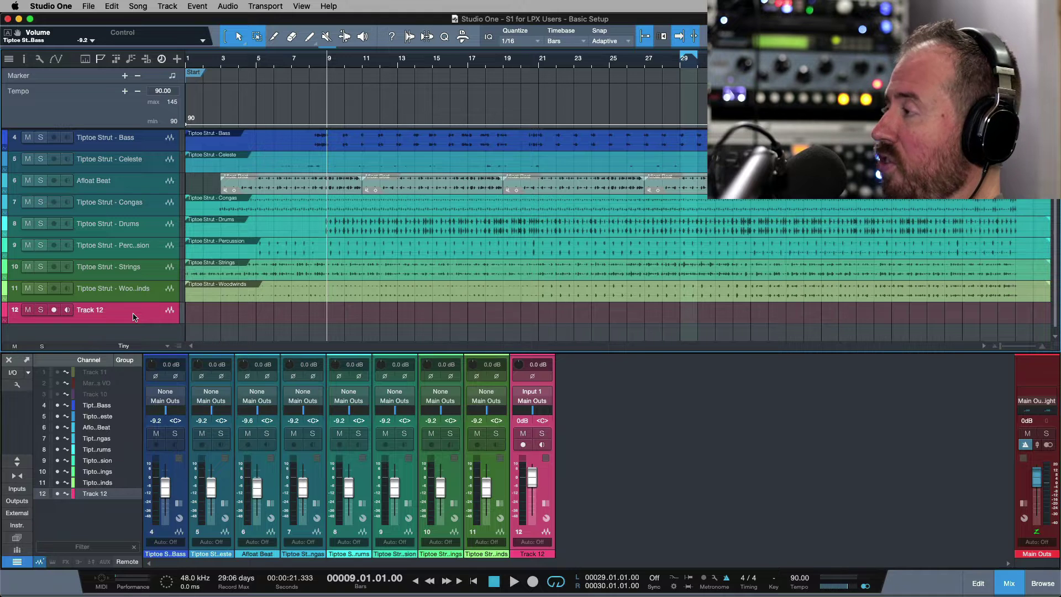
pyautogui.hotkey('alt', 'r')
pyautogui.hotkey('alt', 'r')
pyautogui.hotkey('alt', 'r')
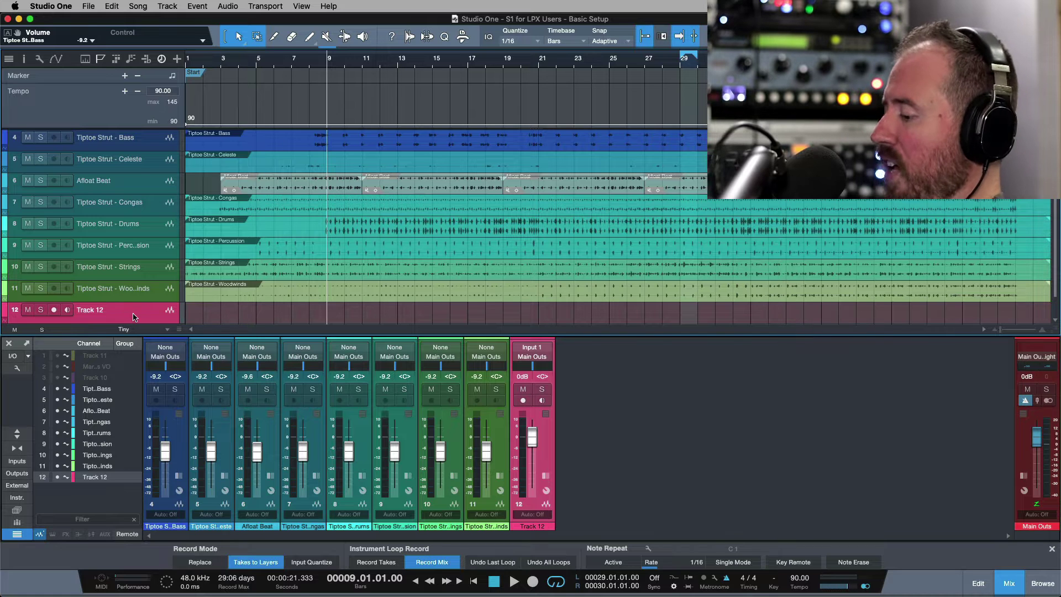
pyautogui.hotkey('alt', 'r')
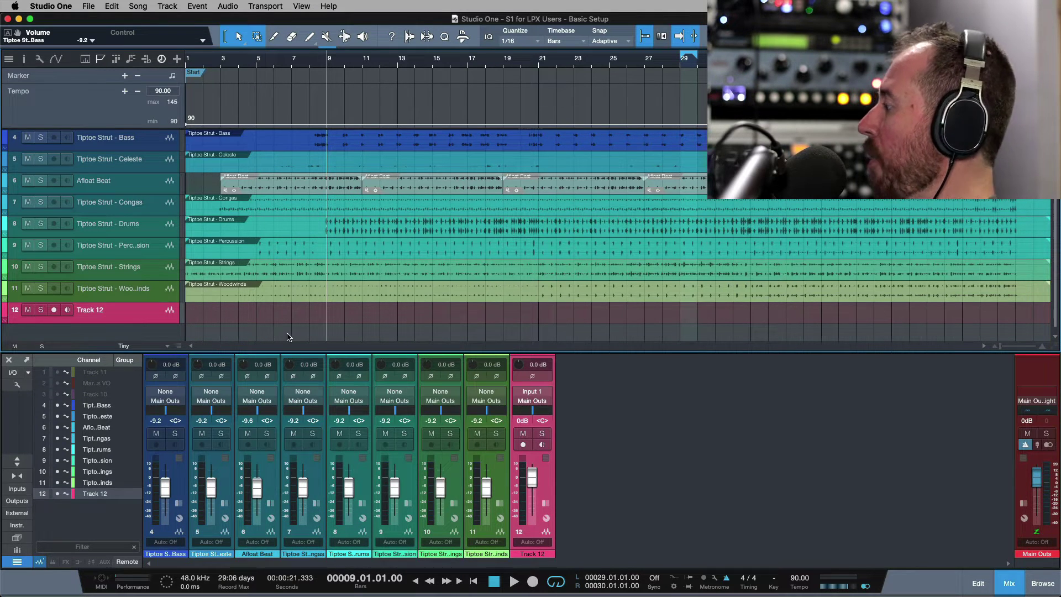
pyautogui.click(523, 445)
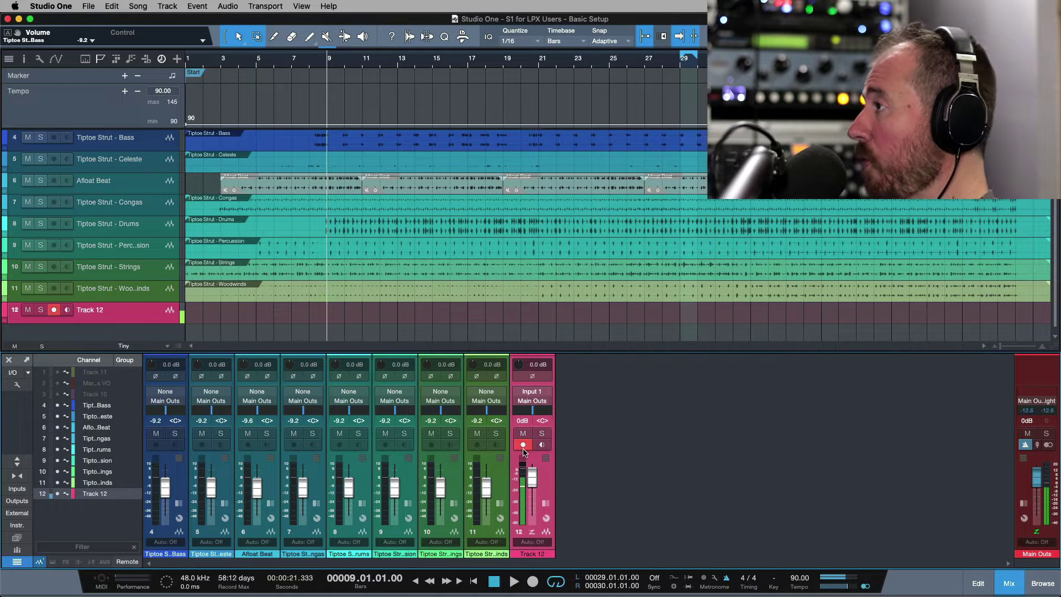
# - Play the song briefly from bar 9, then set the loop range from bar 9 to bar 11
pyautogui.scroll(6, 393, 135)
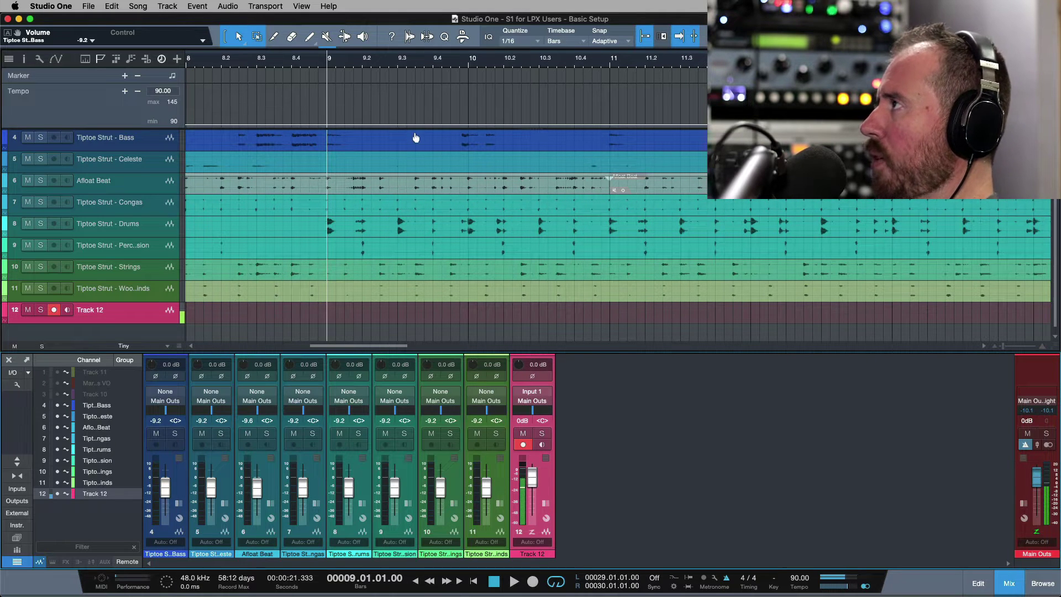
pyautogui.press('space')
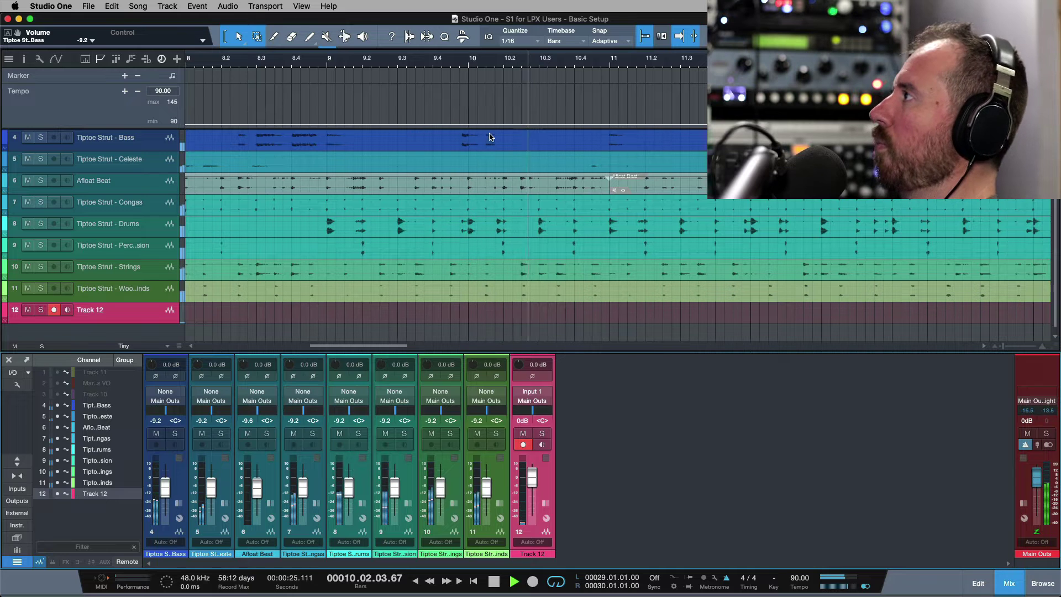
pyautogui.press('space')
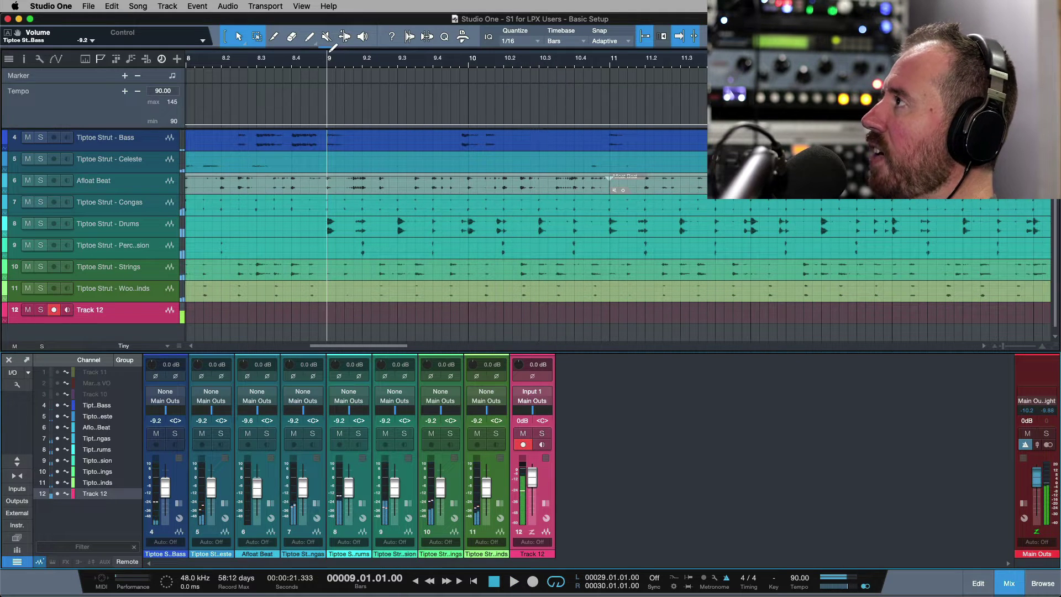
pyautogui.moveTo(331, 51); pyautogui.dragTo(610, 90)
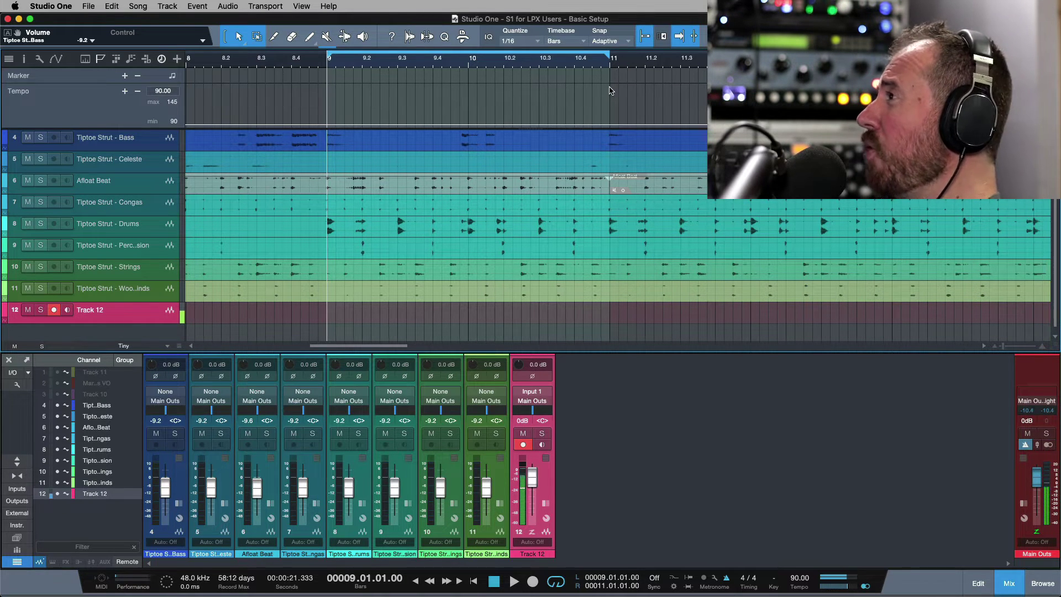
# - Move the playhead back to beat 3 of bar 8, record looped takes on Track 12, and stop recording
pyautogui.press('KP_Subtract')
pyautogui.press('KP_Subtract')
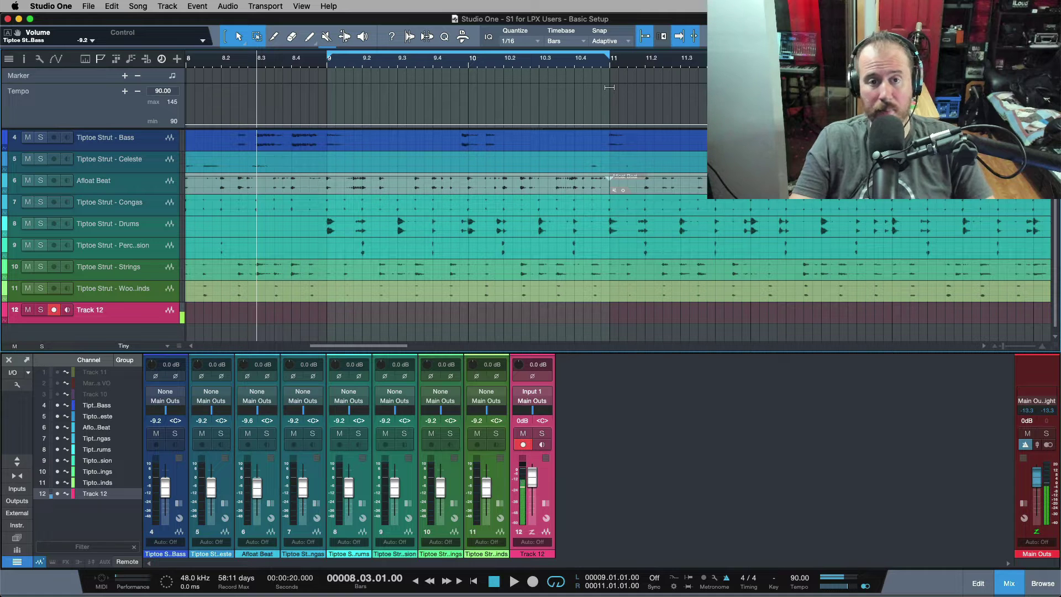
pyautogui.press('KP_Multiply')
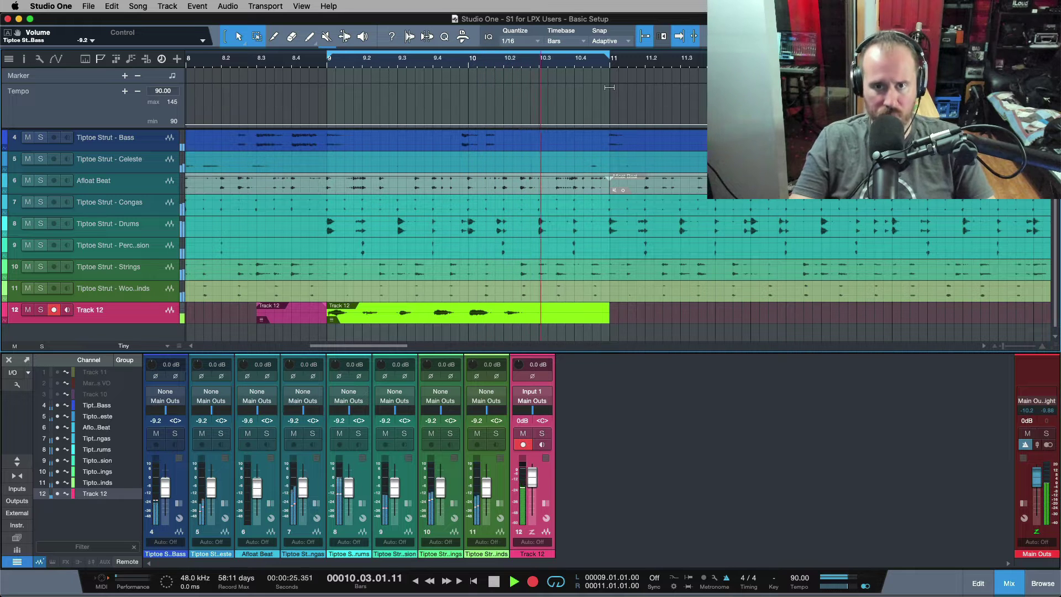
pyautogui.press('space')
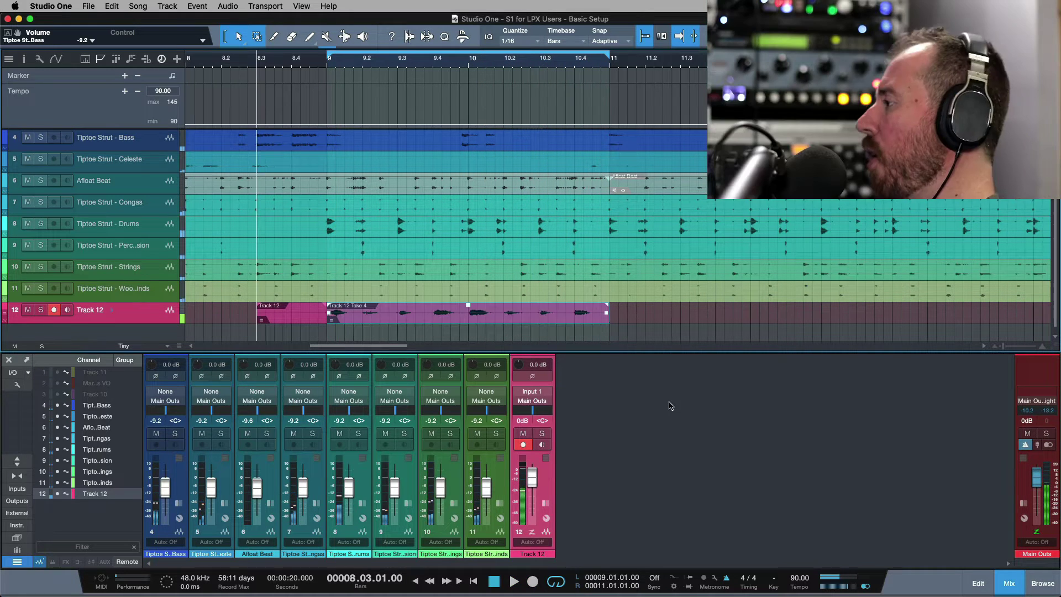
# - Hide the console and enable Expand layers after recording takes in the advanced editing preferences
pyautogui.press('F3')
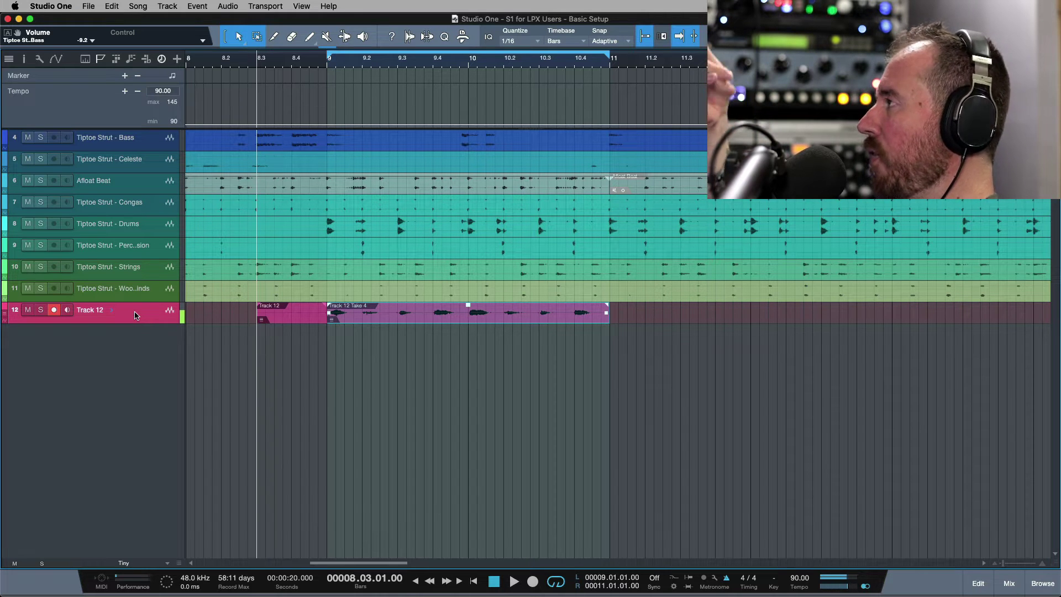
pyautogui.press('super+comma')
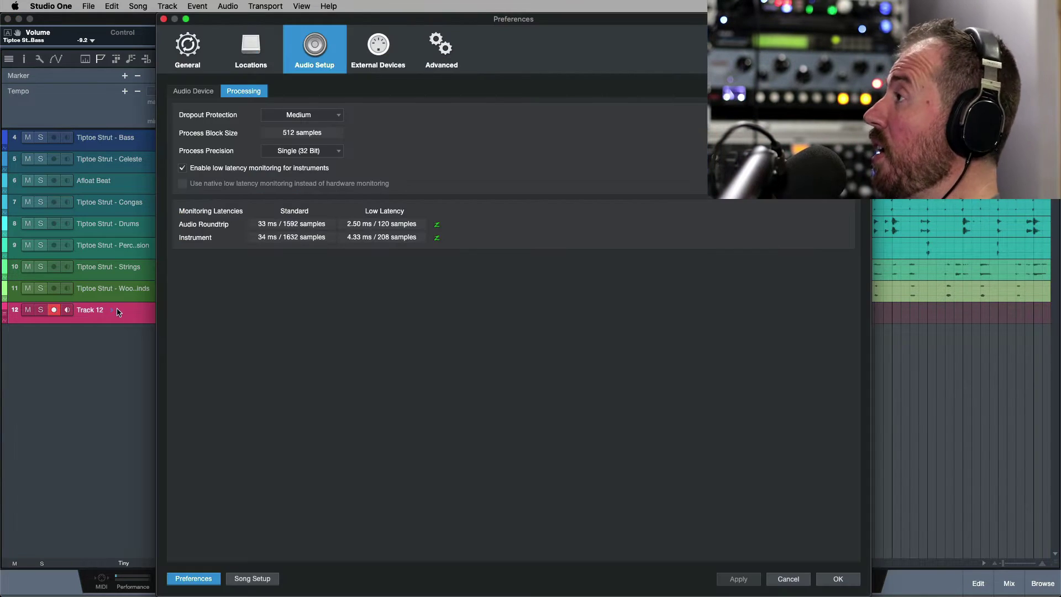
pyautogui.click(440, 50)
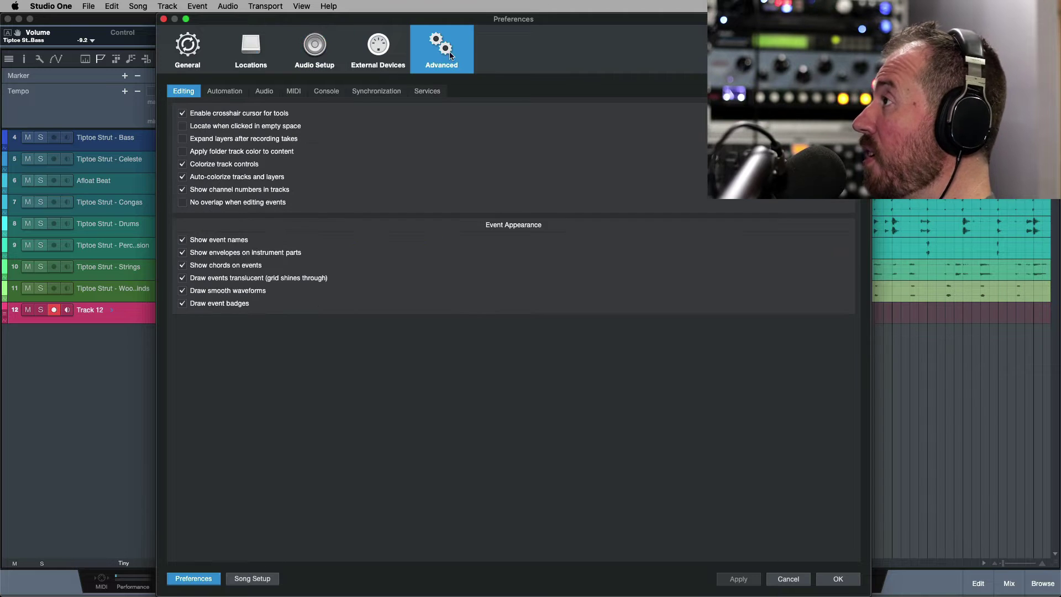
pyautogui.click(221, 34)
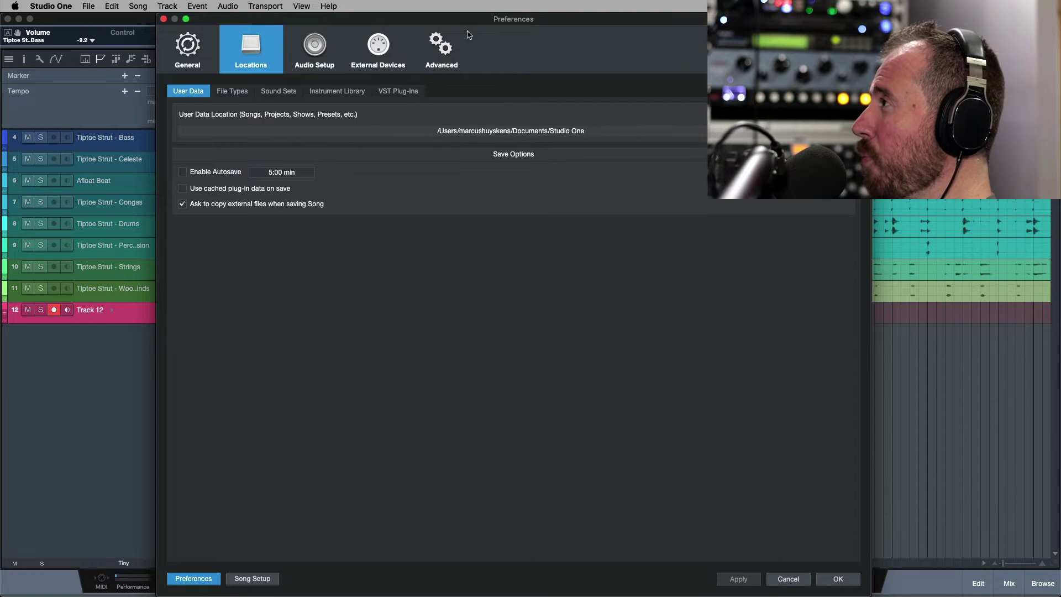
pyautogui.click(451, 48)
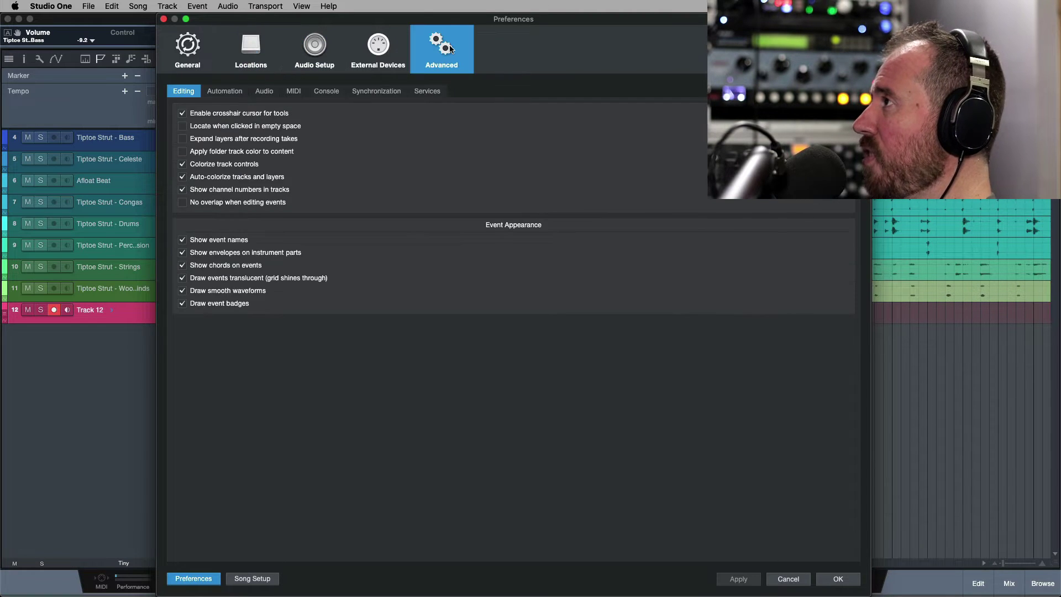
pyautogui.click(183, 139)
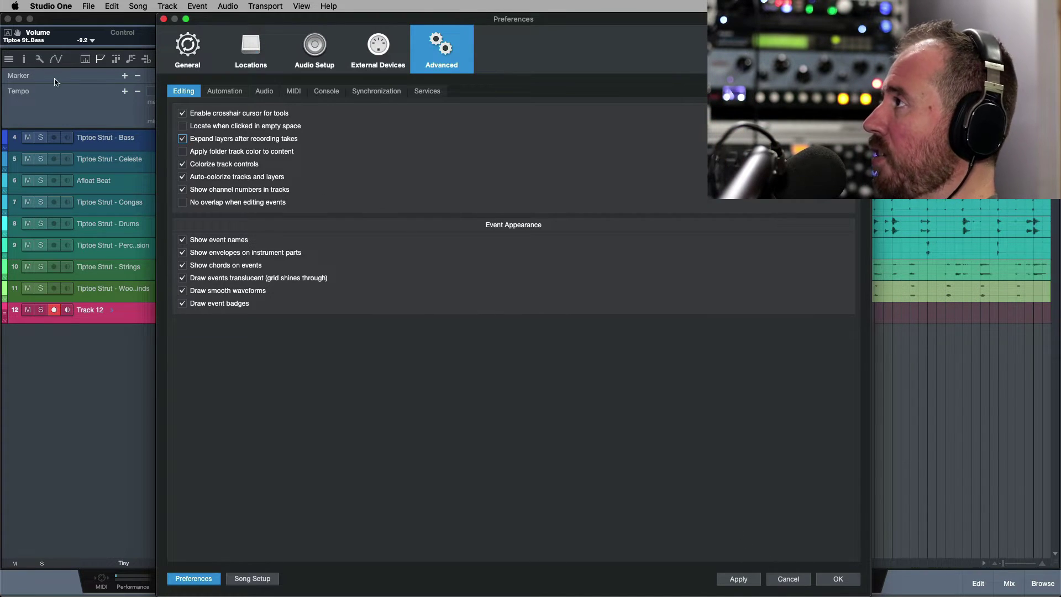
pyautogui.click(739, 579)
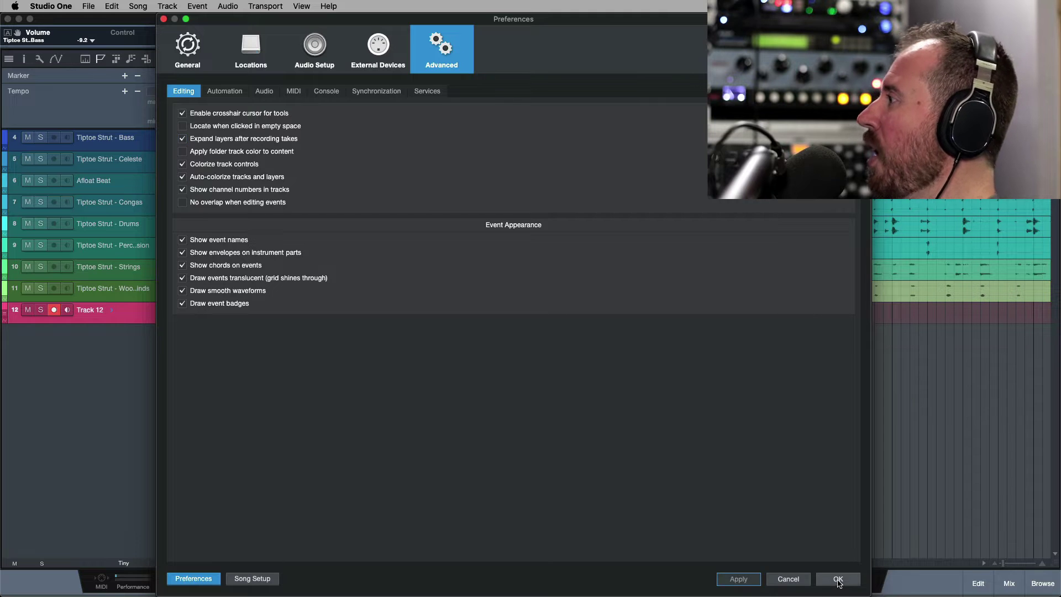
pyautogui.click(839, 579)
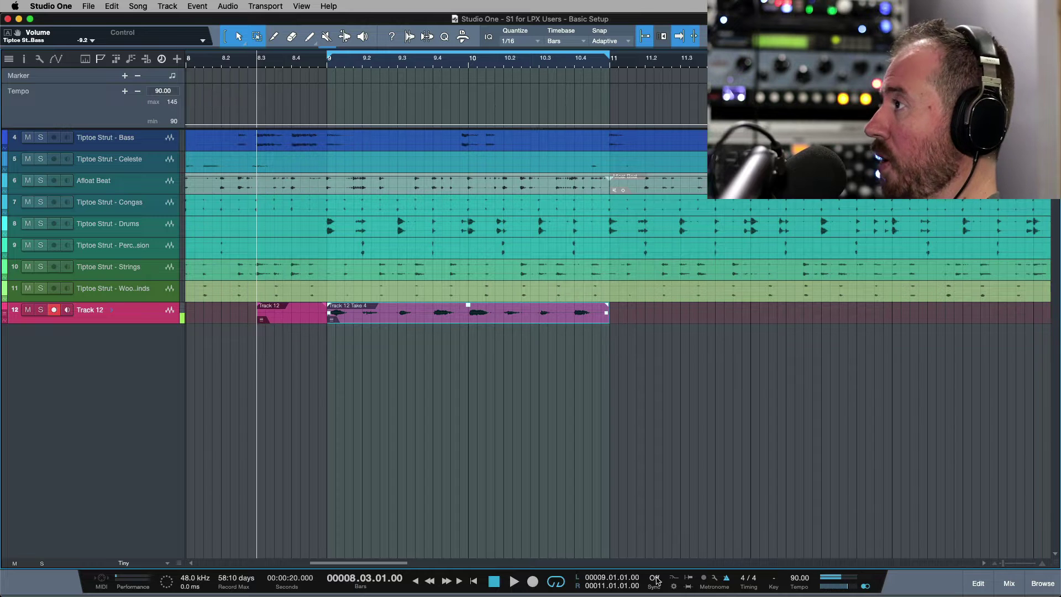
# - Delete the short lead-in event before bar 9 on Track 12 and enlarge the track's height
pyautogui.click(297, 320)
pyautogui.press('Delete')
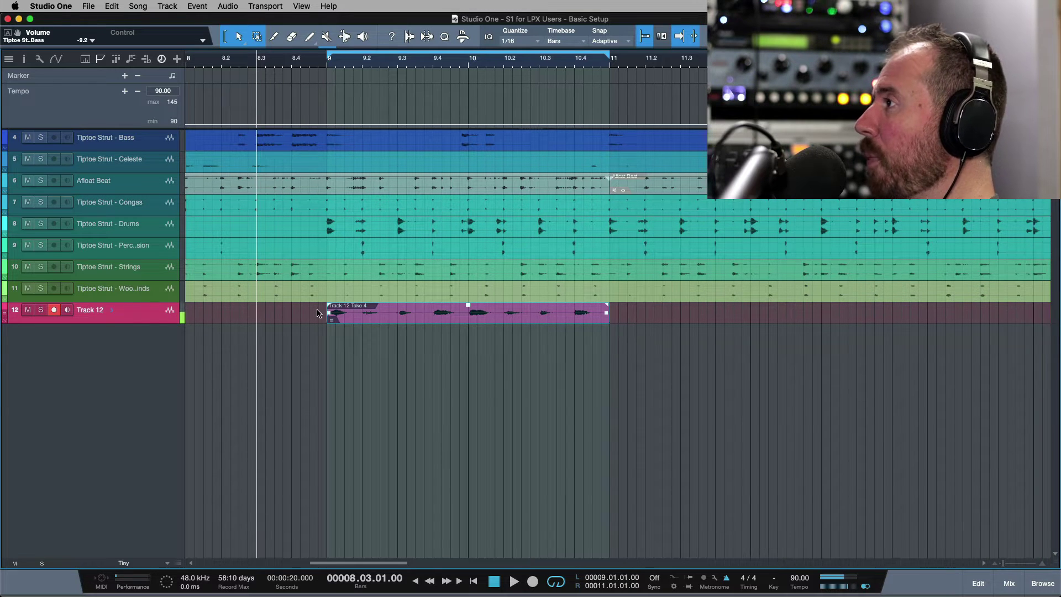
pyautogui.rightClick(149, 319)
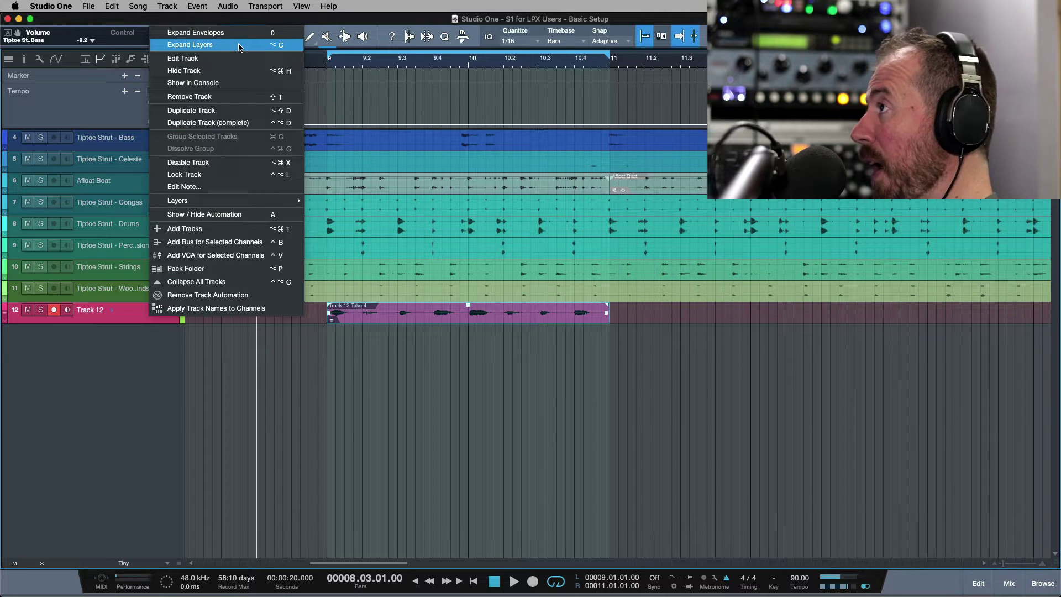
pyautogui.click(123, 456)
pyautogui.moveTo(144, 323); pyautogui.dragTo(142, 347)
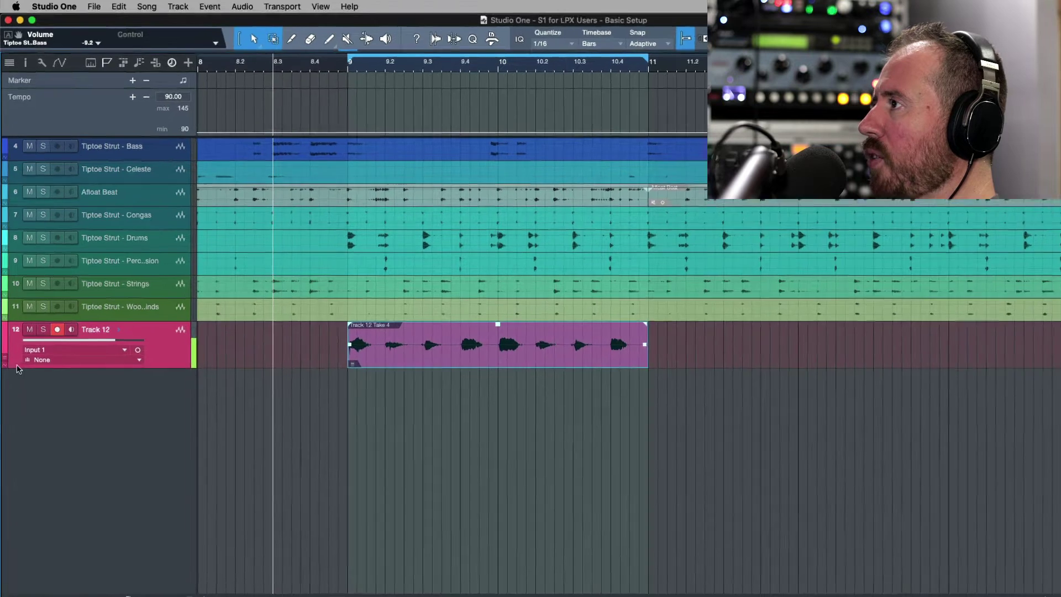
# - Expand and collapse Track 12's volume and pan envelopes, followed by its recorded take layers
pyautogui.click(4, 342)
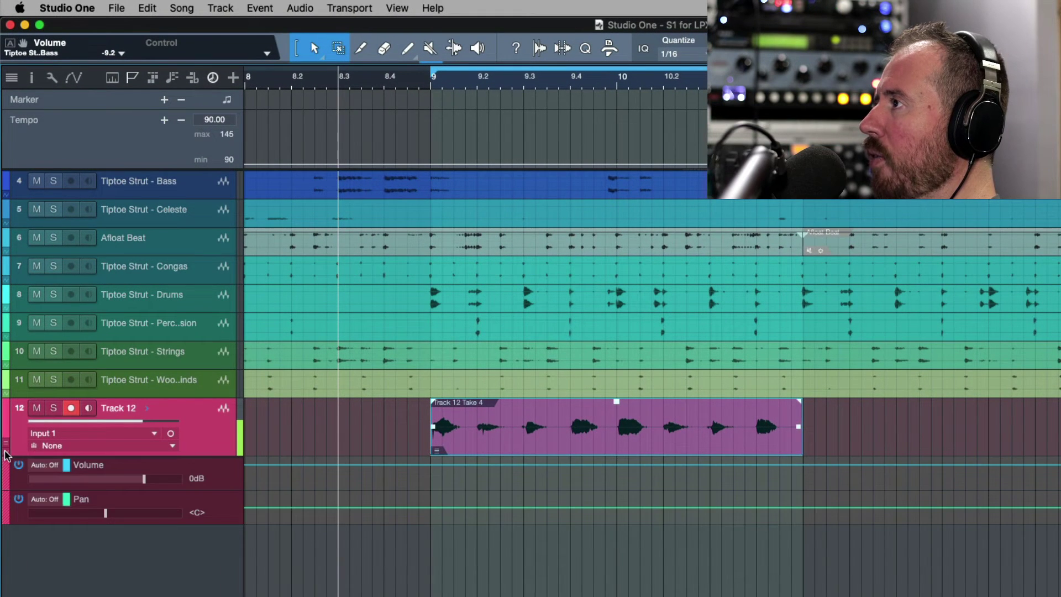
pyautogui.click(7, 456)
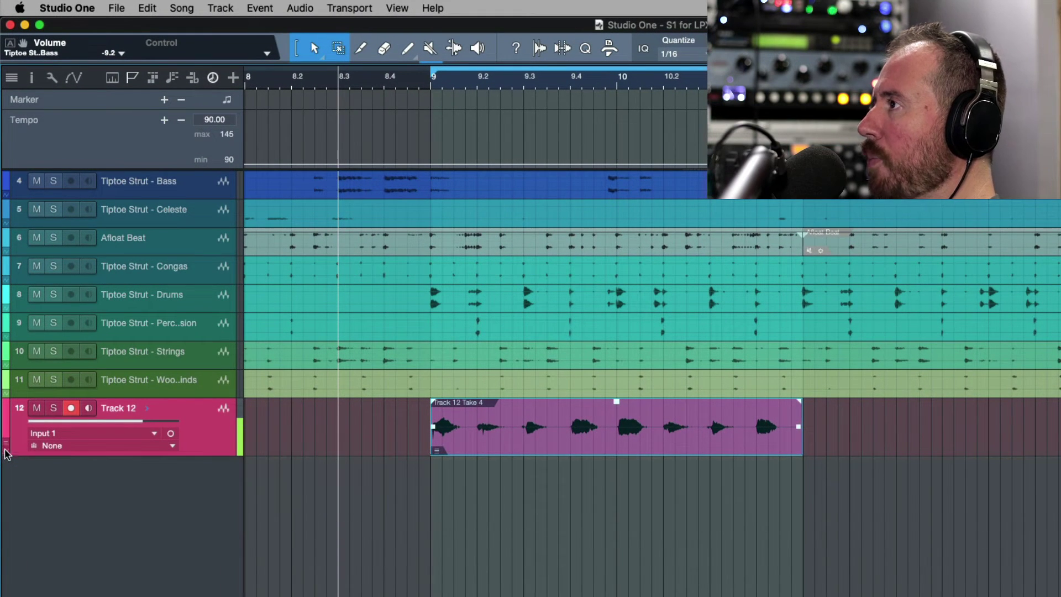
pyautogui.click(8, 447)
pyautogui.click(7, 447)
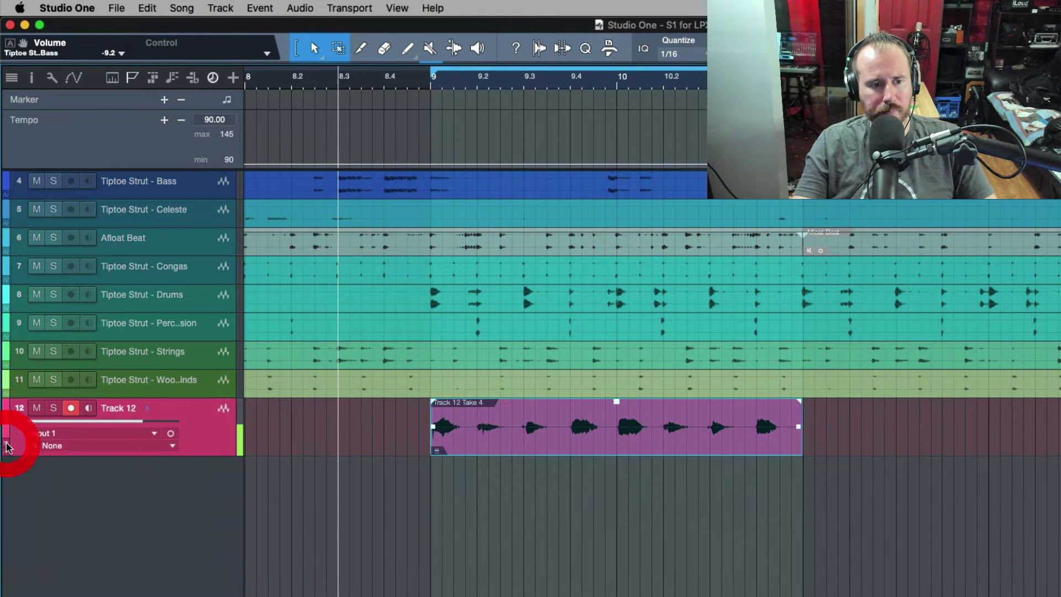
pyautogui.click(7, 446)
pyautogui.click(6, 447)
pyautogui.click(6, 447)
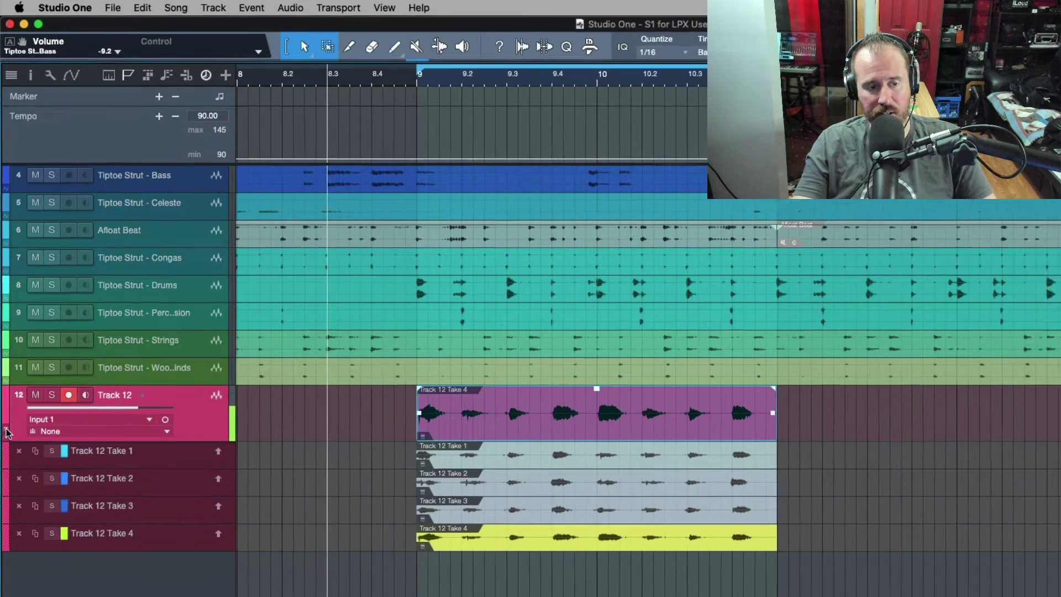
pyautogui.click(7, 446)
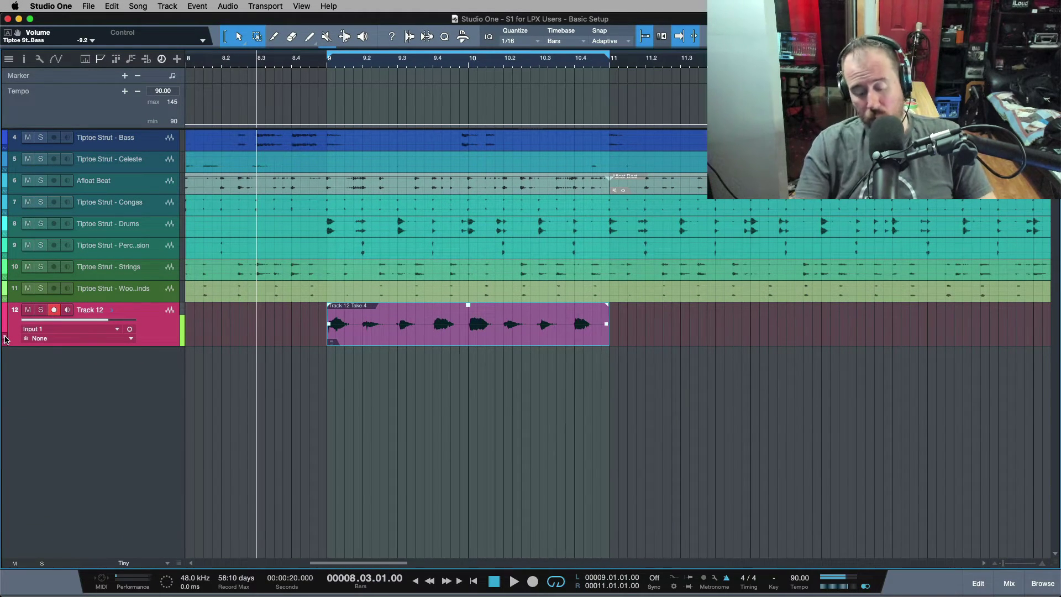
# - Move the playhead to the loop start, switch to Logic Pro, and open and close the voice-over track's take folder
pyautogui.press('KP_1')
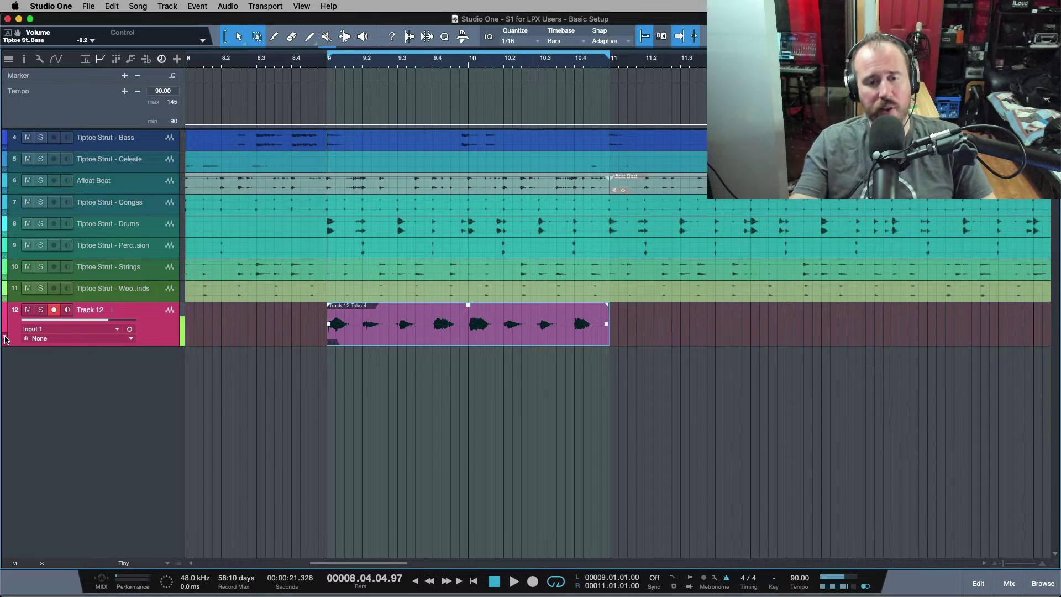
pyautogui.press('super+Tab')
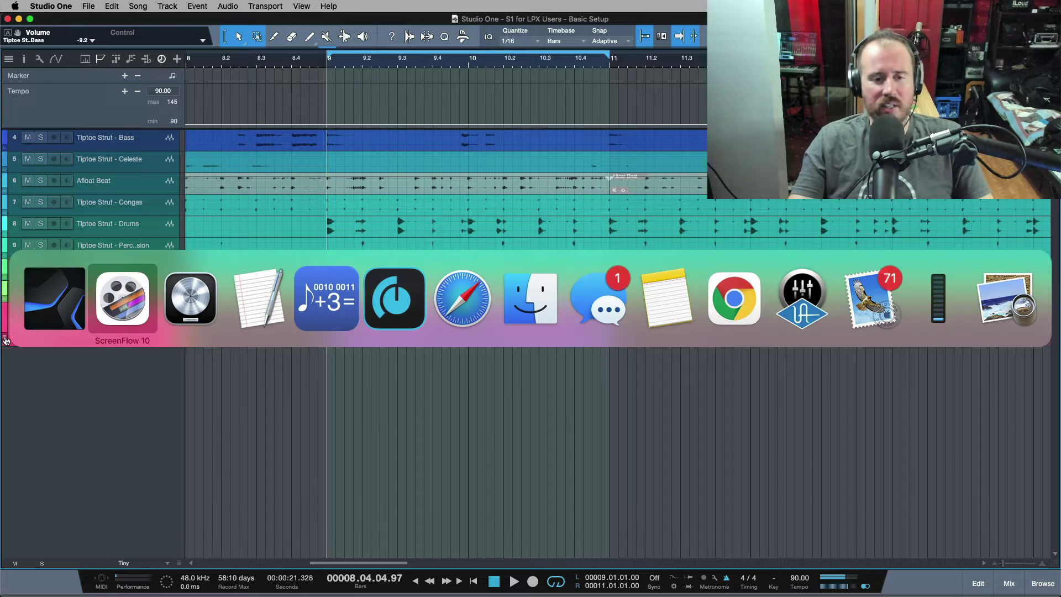
pyautogui.press('super+Tab')
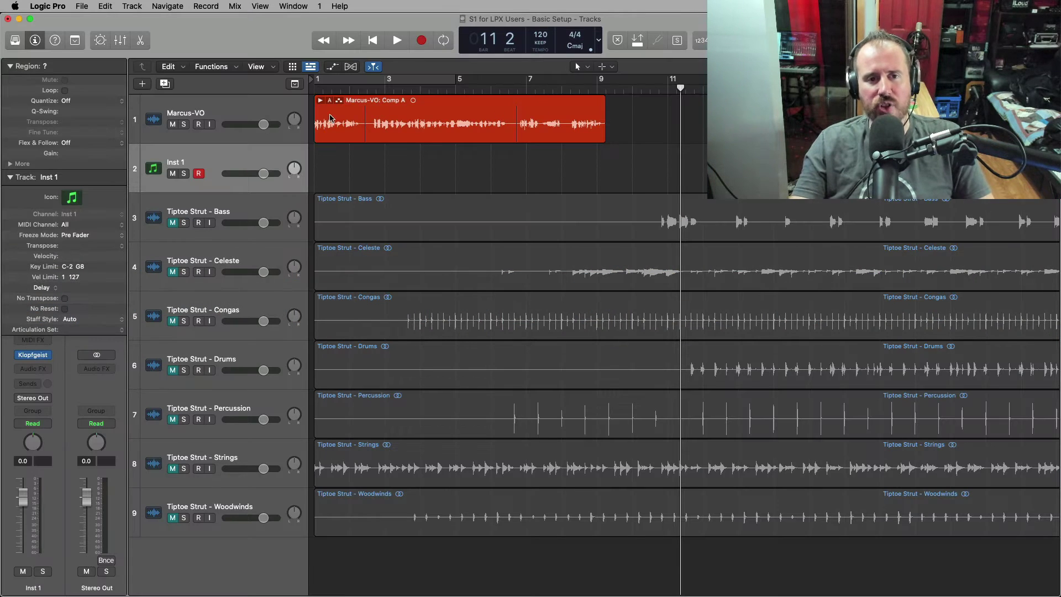
pyautogui.click(320, 101)
pyautogui.click(320, 100)
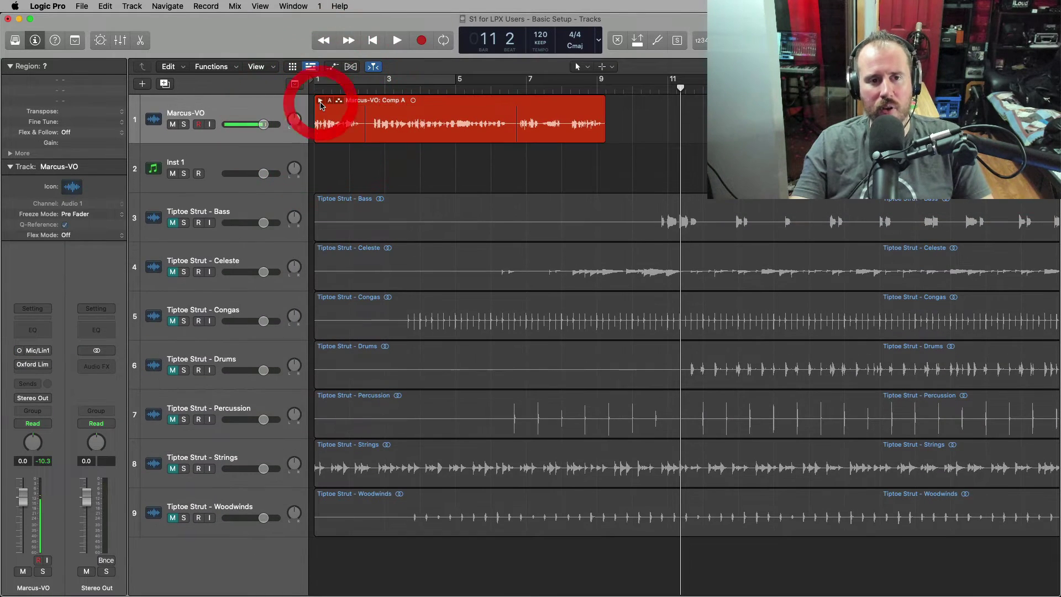
# - Switch back to Studio One and disarm Track 12
pyautogui.press('super+Tab')
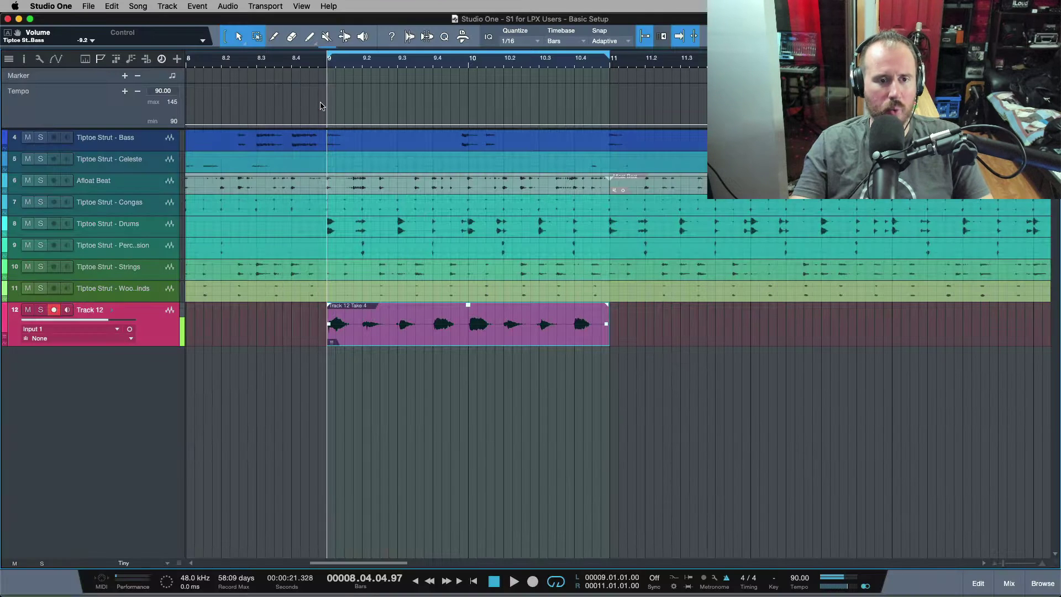
pyautogui.click(56, 311)
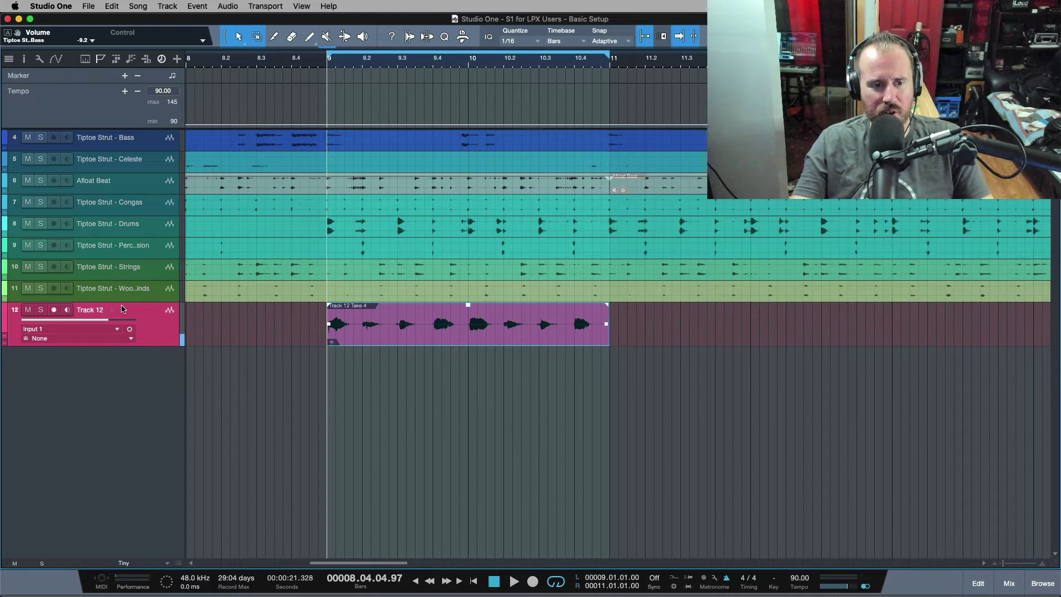
# - Switch to Logic Pro, disarm the voice-over track for recording, and enable its input monitoring
pyautogui.press('super+Tab')
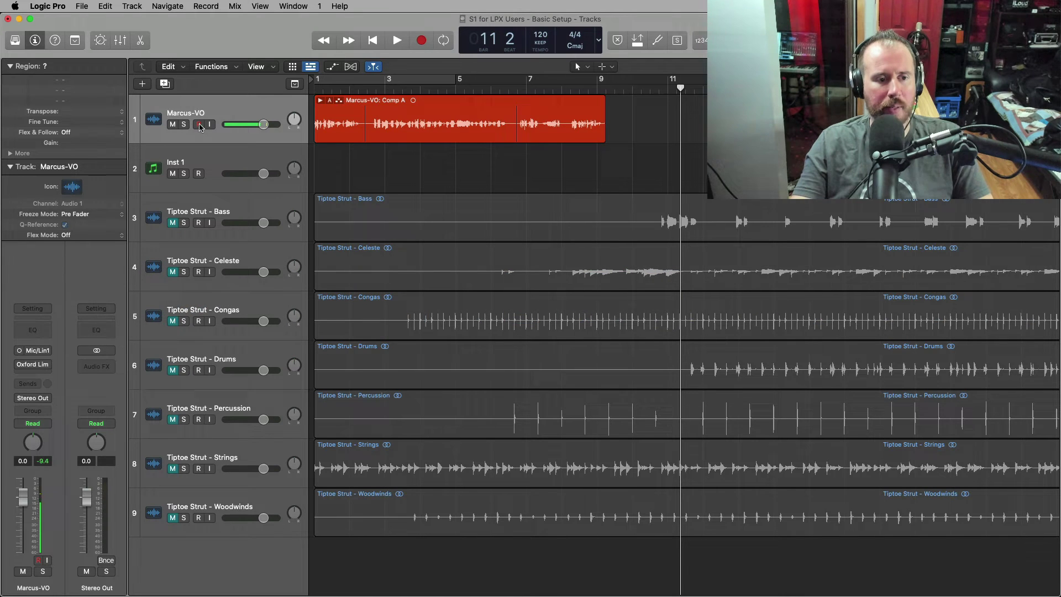
pyautogui.click(199, 125)
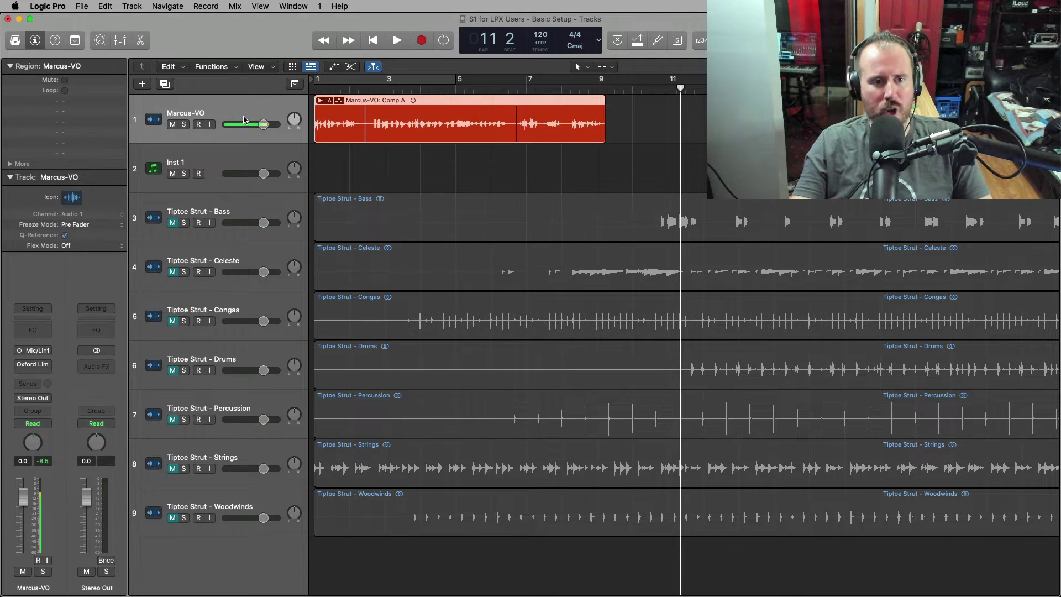
pyautogui.click(212, 123)
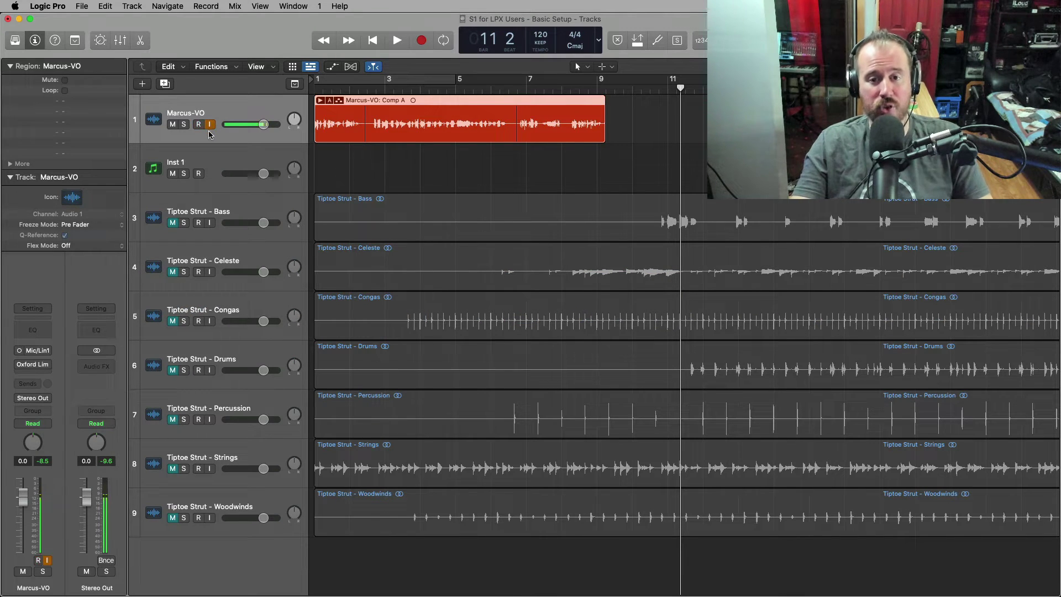
# - Record a short passage on the voice-over track from bar 11, stopping at bar 13
pyautogui.hscroll(2, 690, 141)
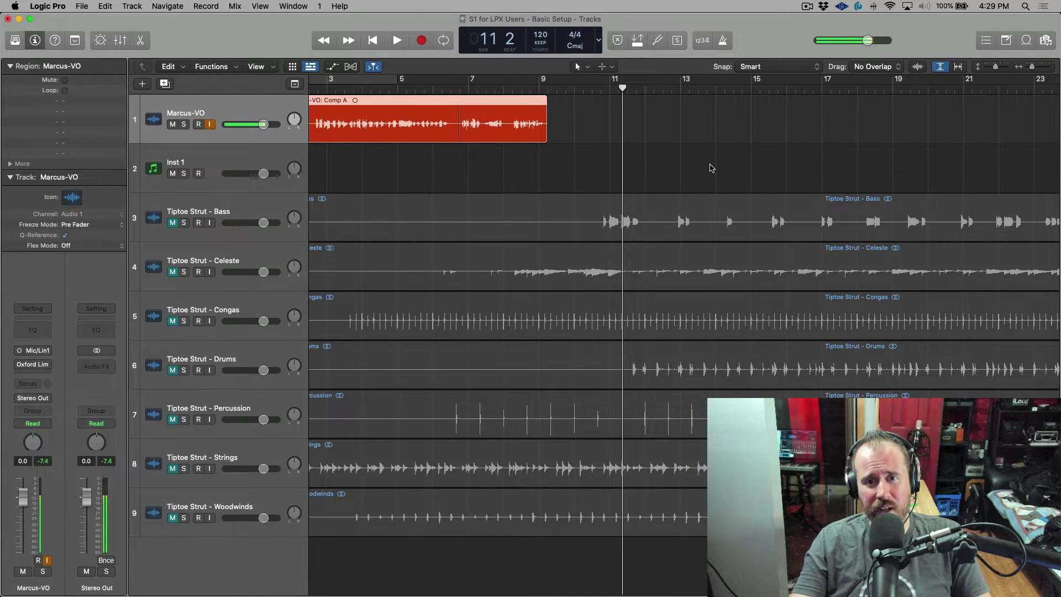
pyautogui.press('r')
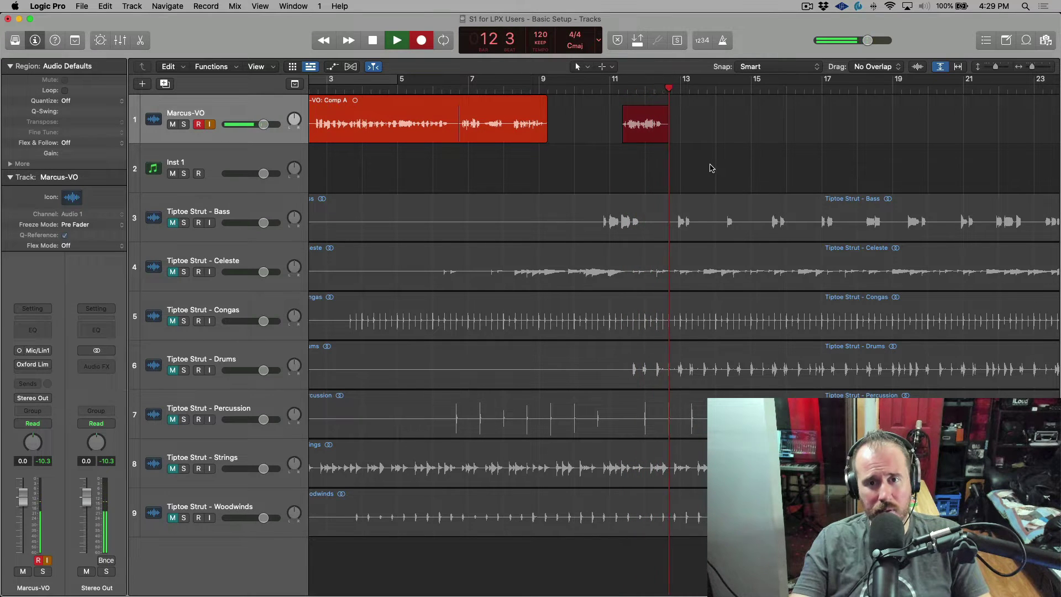
pyautogui.press('space')
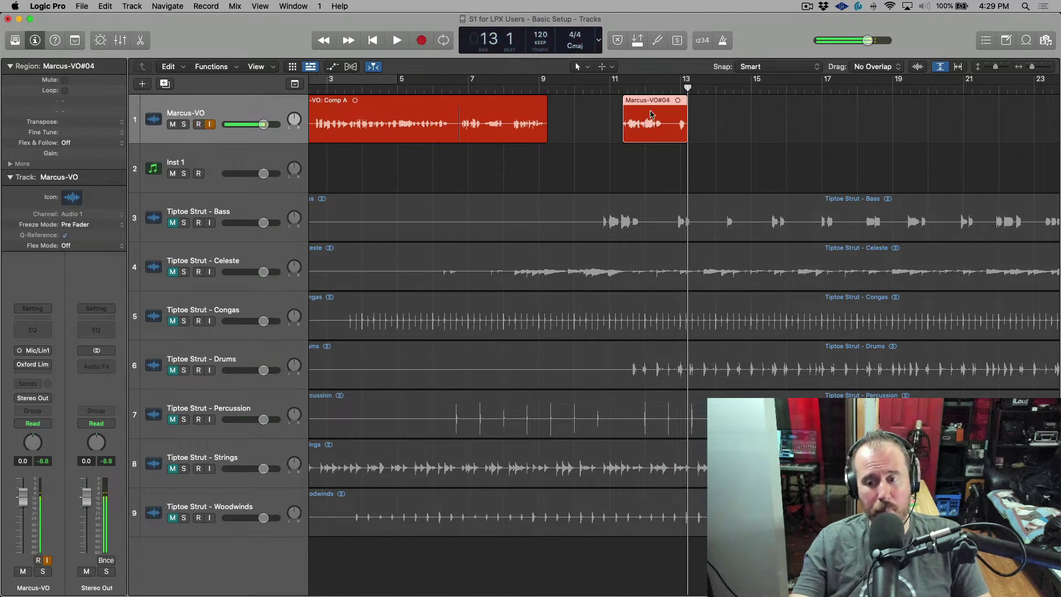
# - Record a second take over the voice-over region at bar 11, stopping at bar 13, and collapse the resulting take folder
pyautogui.hotkey('shift', 'Return')
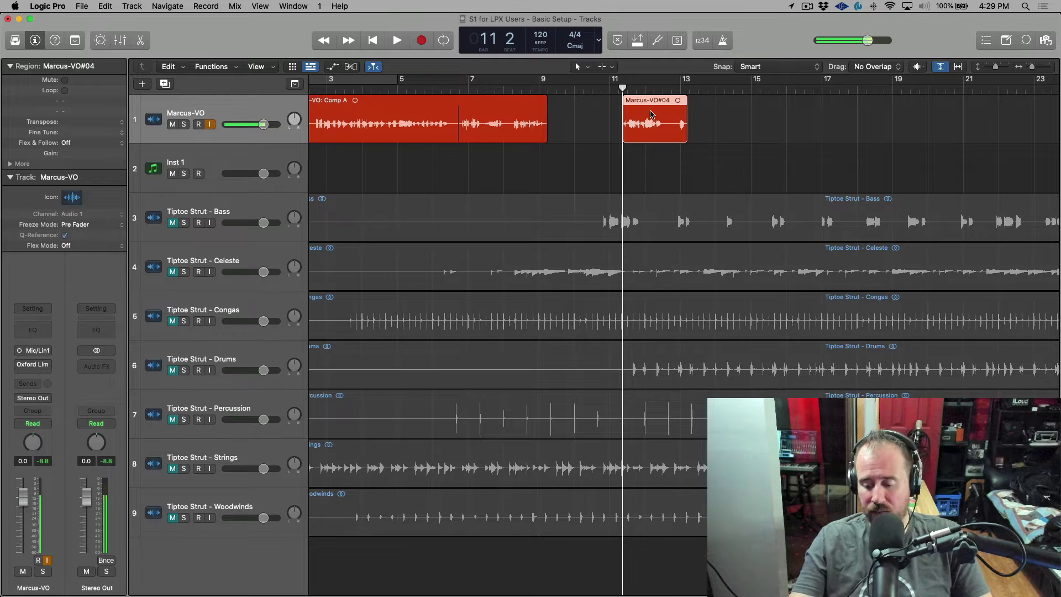
pyautogui.press('r')
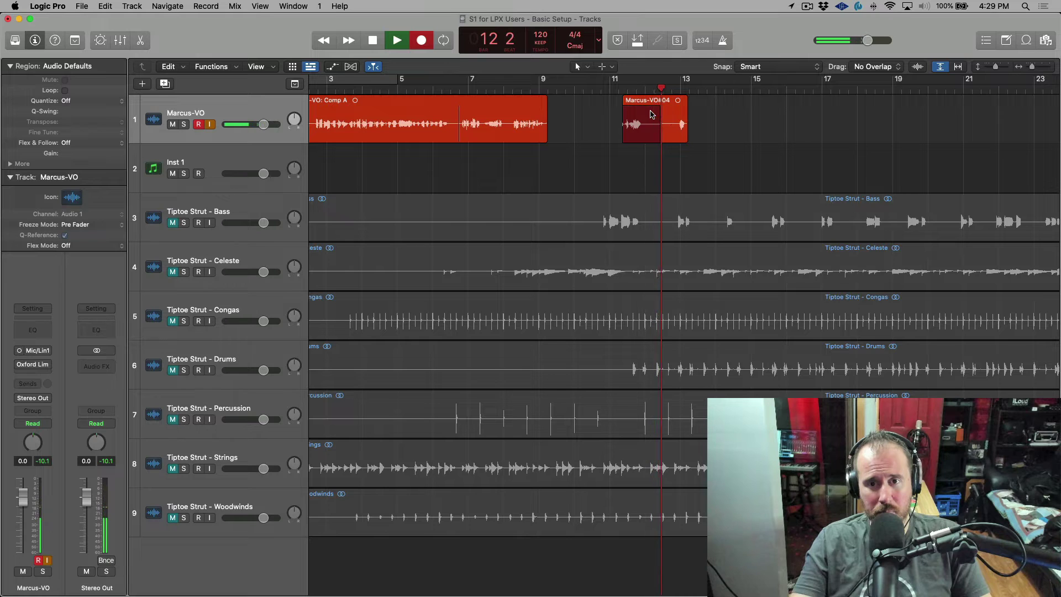
pyautogui.press('space')
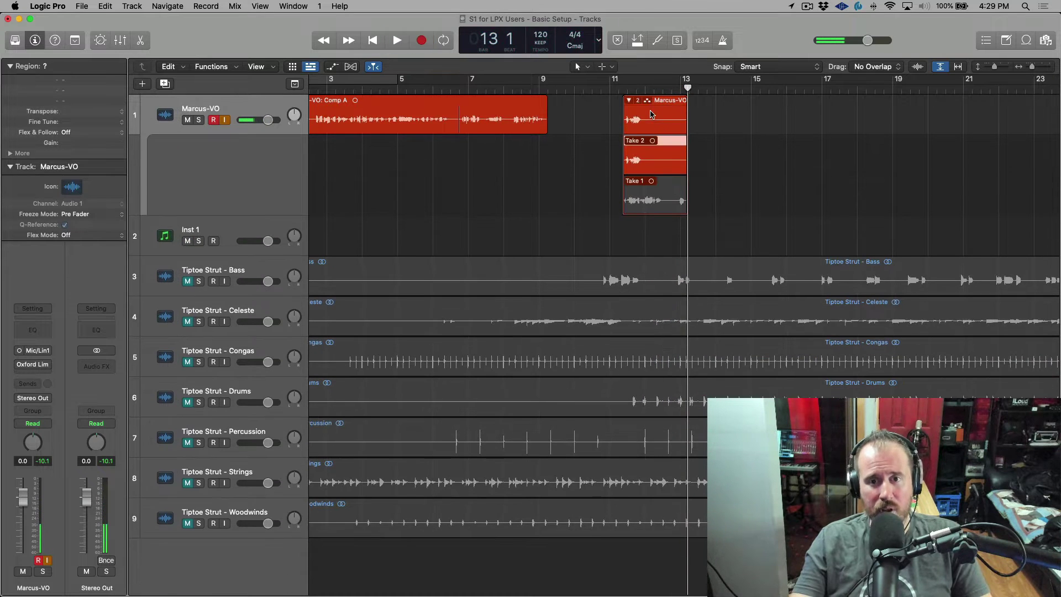
pyautogui.click(628, 101)
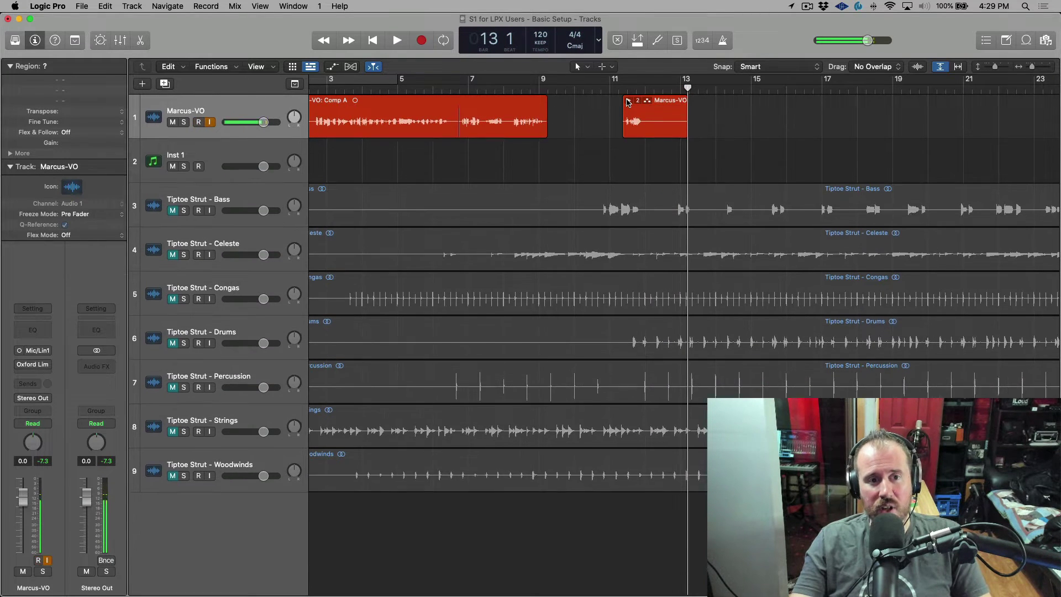
pyautogui.click(628, 101)
pyautogui.click(628, 101)
# - Expand the Comp A take folder to examine its takes, turn off vertical auto zoom, and collapse the folder
pyautogui.hscroll(-3, 328, 114)
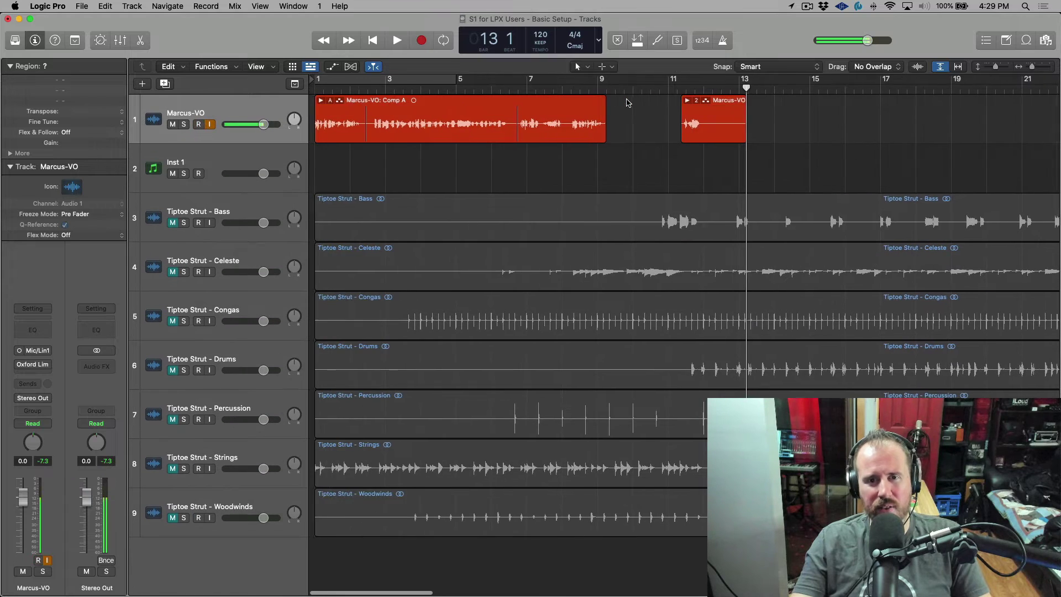
pyautogui.click(320, 101)
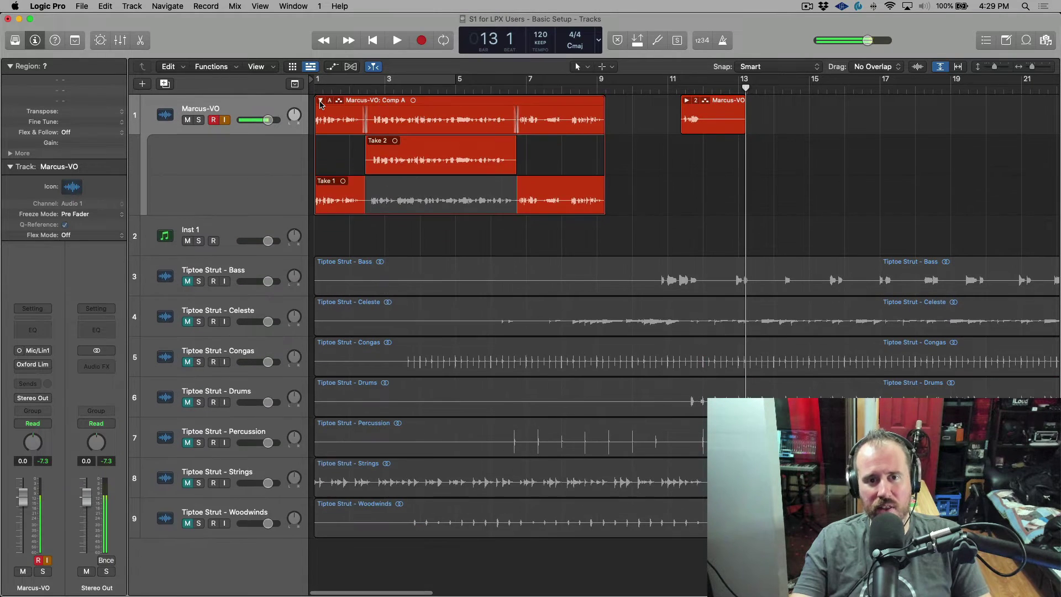
pyautogui.click(320, 101)
pyautogui.click(321, 102)
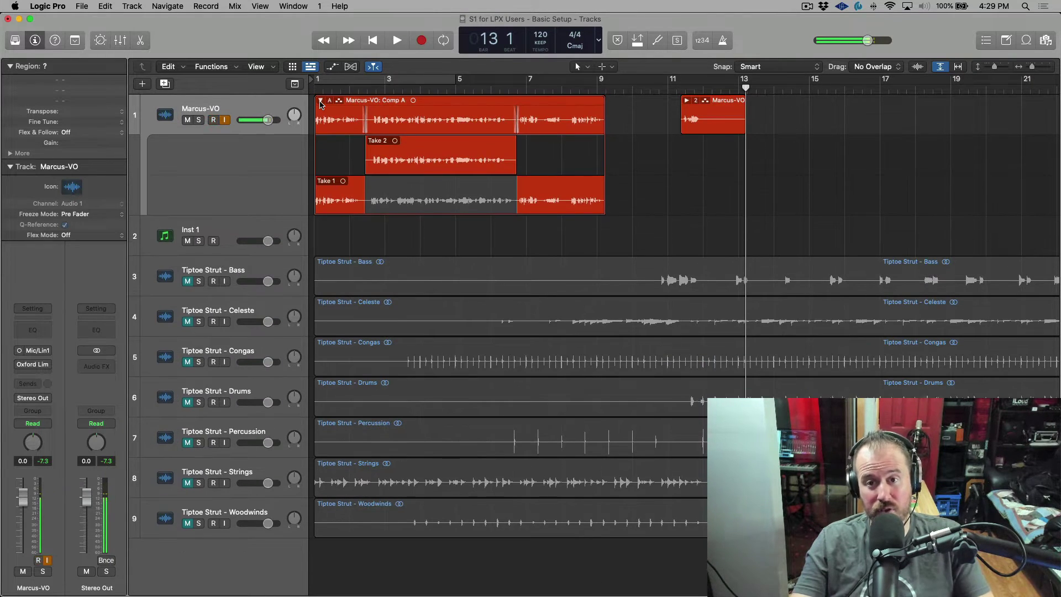
pyautogui.click(940, 67)
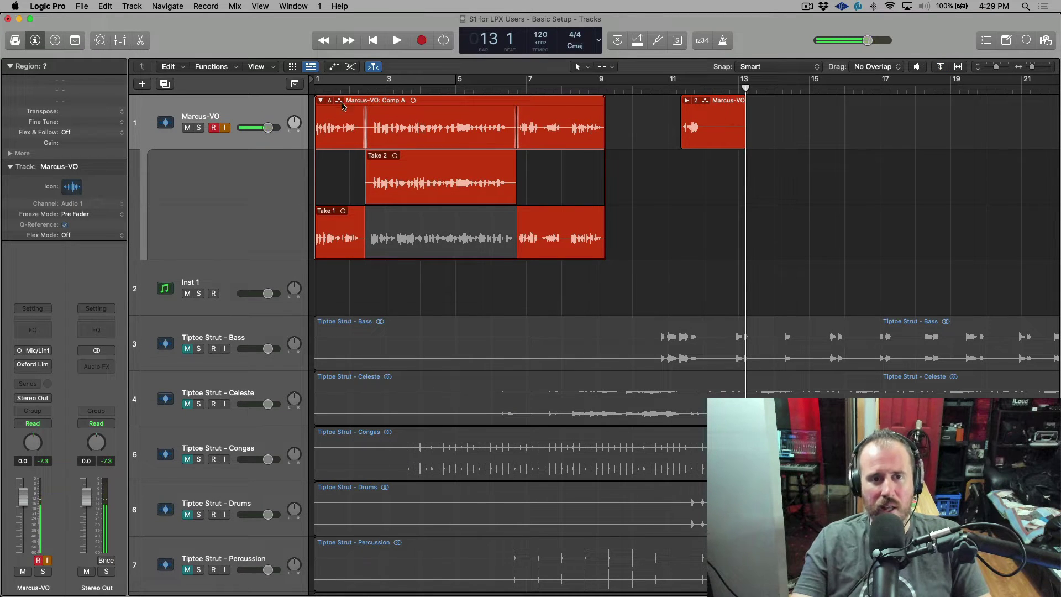
pyautogui.click(321, 101)
# - Record a third voice-over take from the start of the bar 11 take folder, running past its end to bar 13 beat 4
pyautogui.click(778, 111)
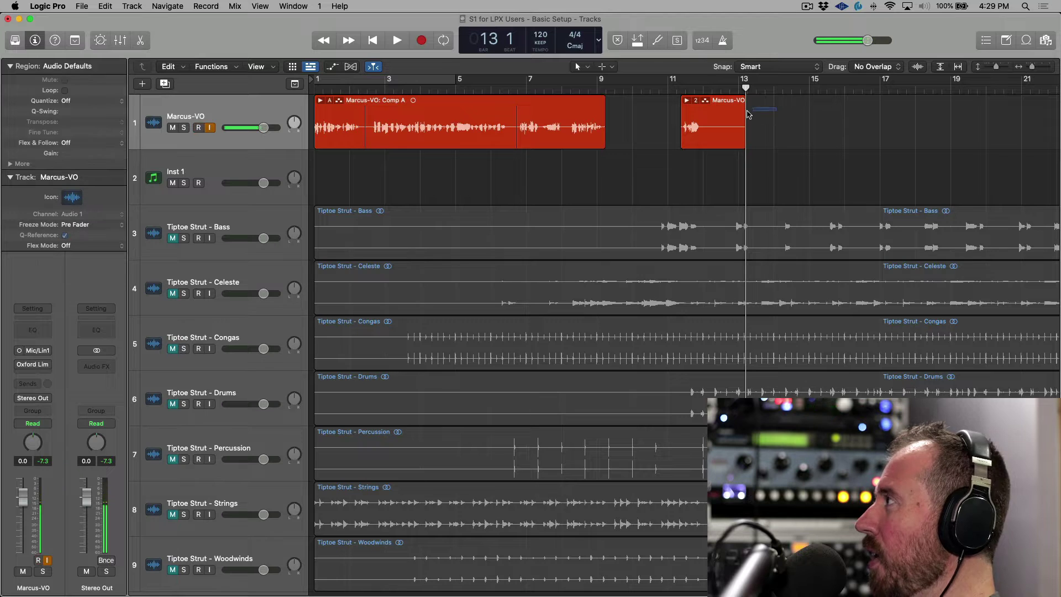
pyautogui.click(743, 110)
pyautogui.press('r')
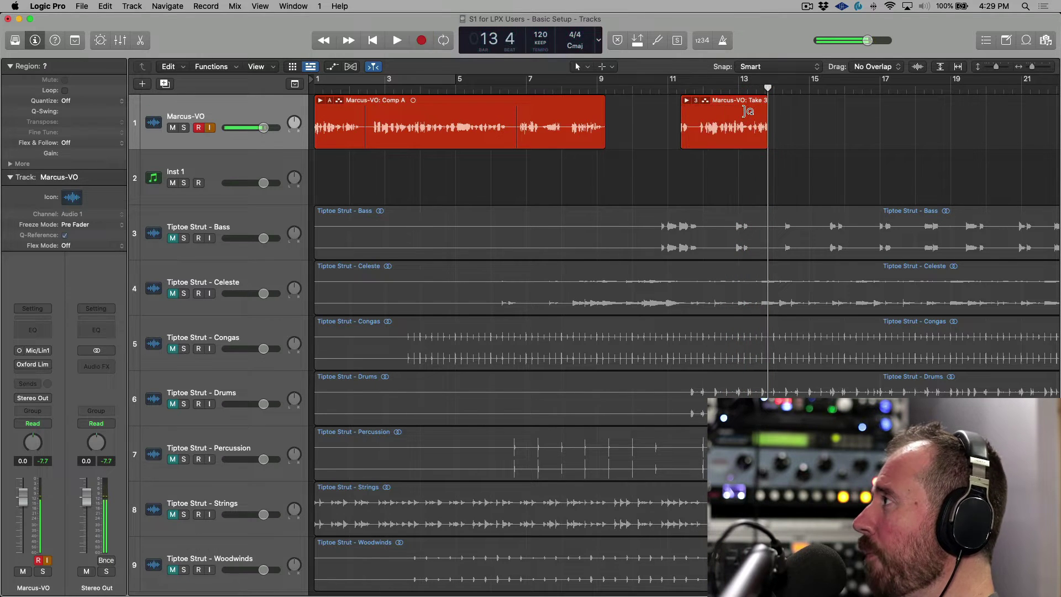
pyautogui.press('space')
# - Inspect the three takes in the bar 11 folder, compare them with the Comp A folder's takes, and leave both folders collapsed
pyautogui.click(686, 101)
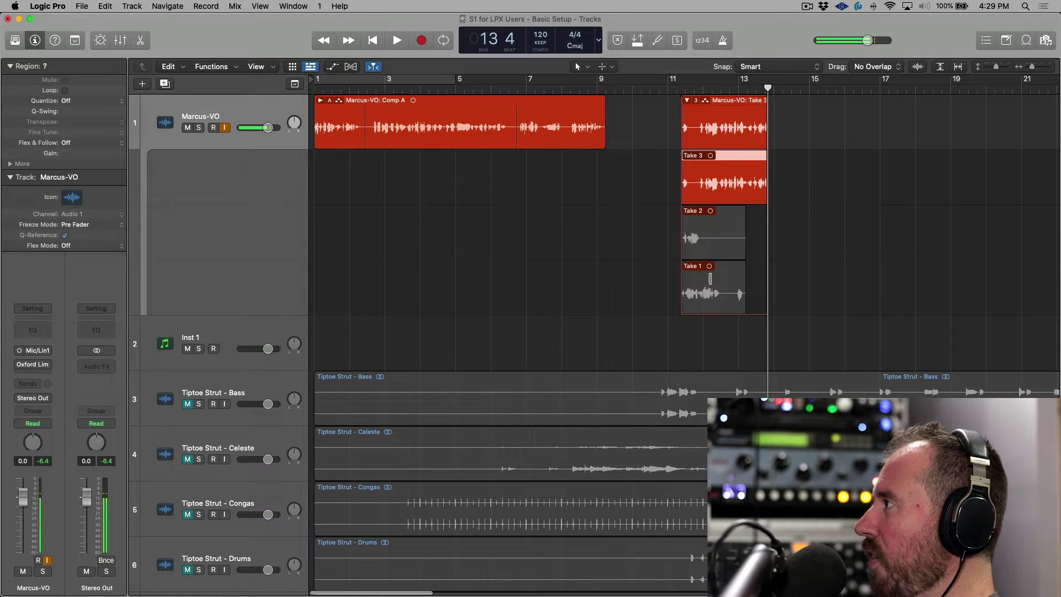
pyautogui.click(686, 101)
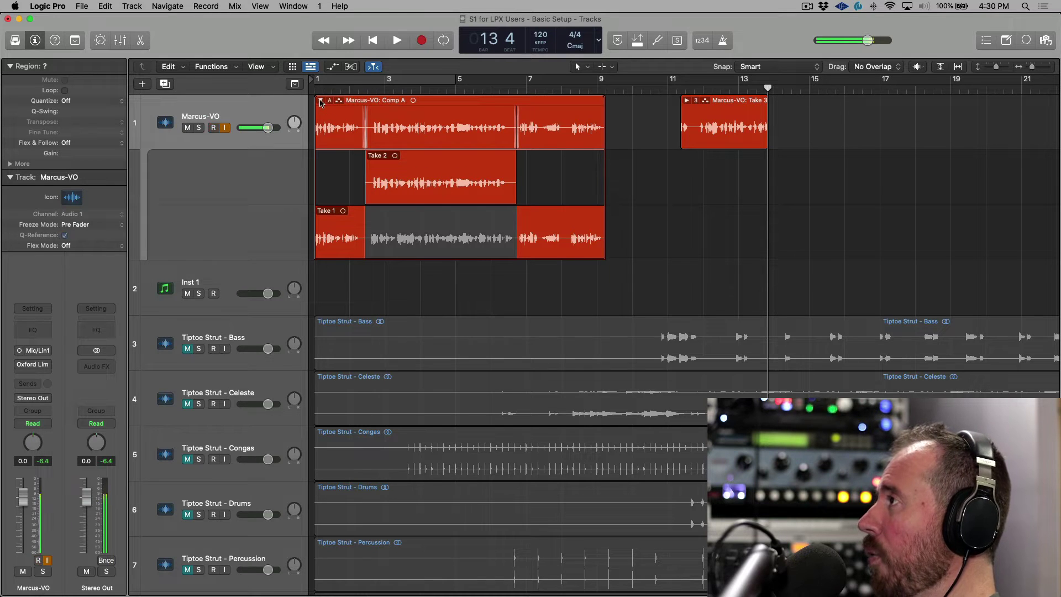
pyautogui.click(320, 101)
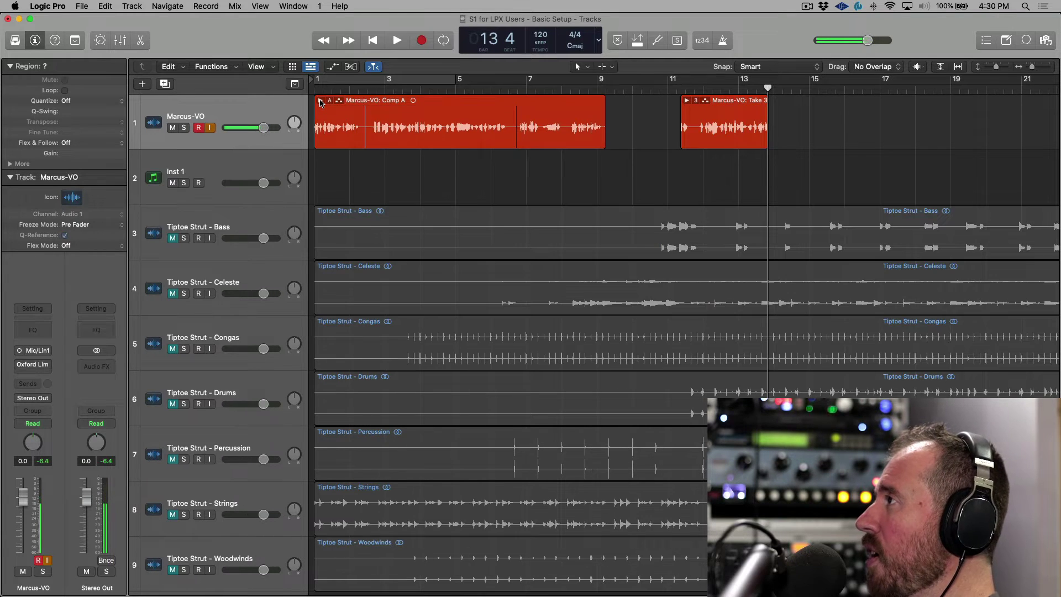
# - Flatten and merge the bar 11 take folder, and briefly open and close the Comp A take folder
pyautogui.click(698, 101)
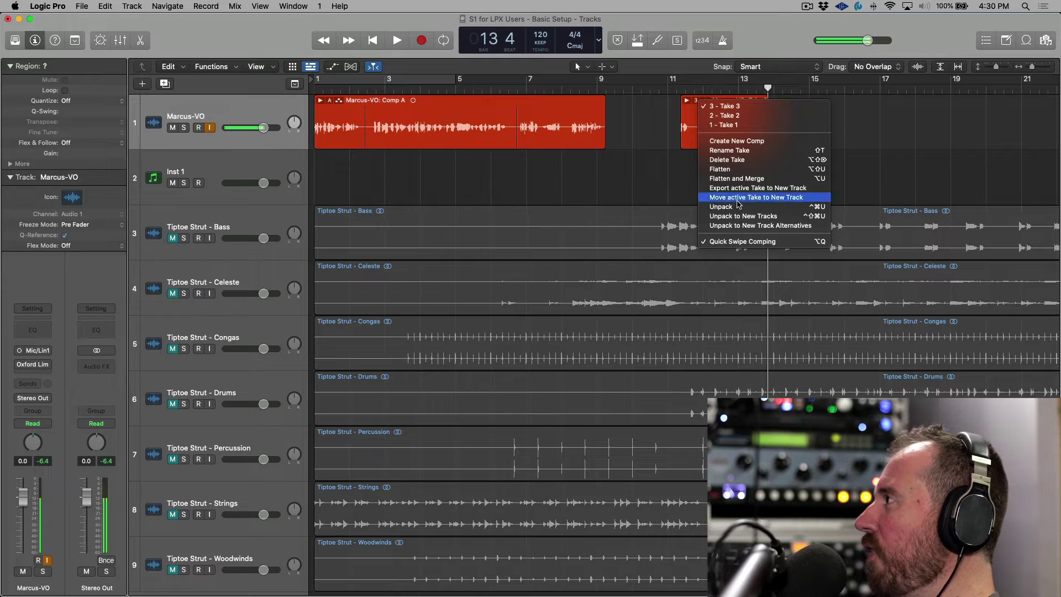
pyautogui.click(741, 178)
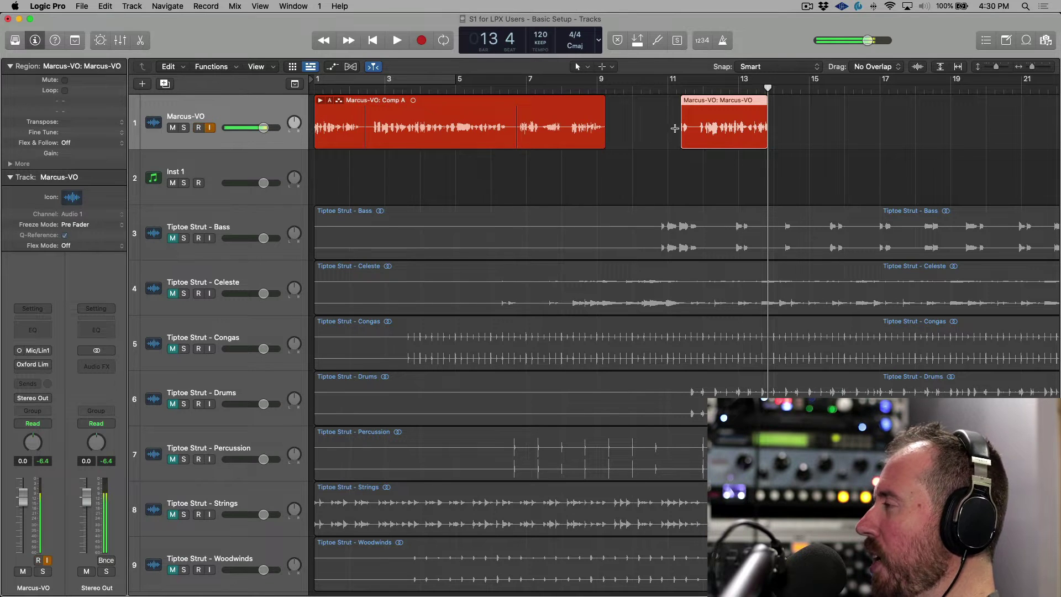
pyautogui.click(321, 102)
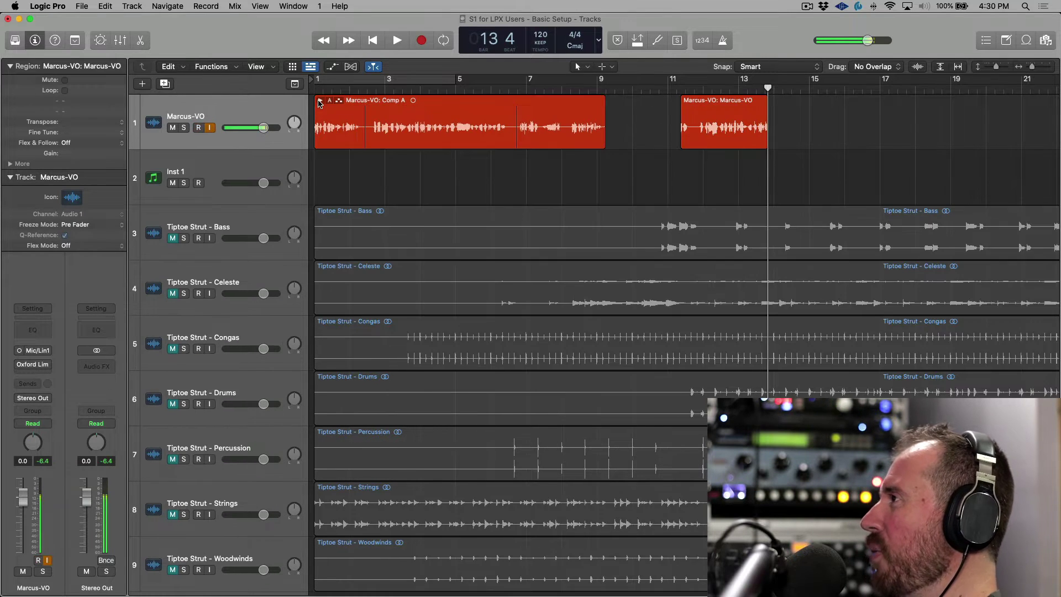
pyautogui.click(320, 103)
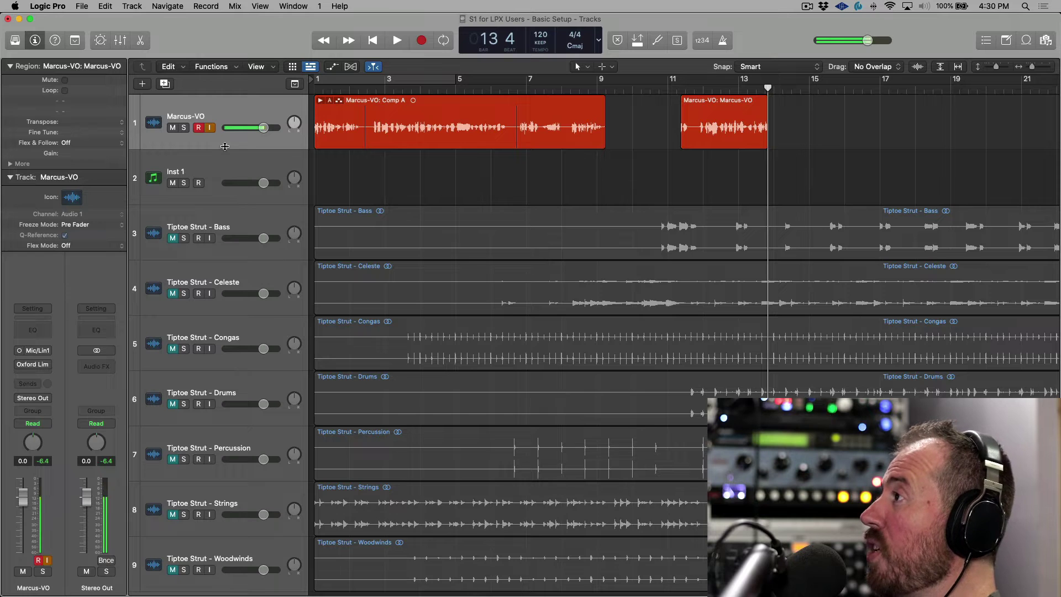
# - Switch to Studio One, move the loop range to bars 12 to 14, and place the playhead at the loop start
pyautogui.press('super+Tab')
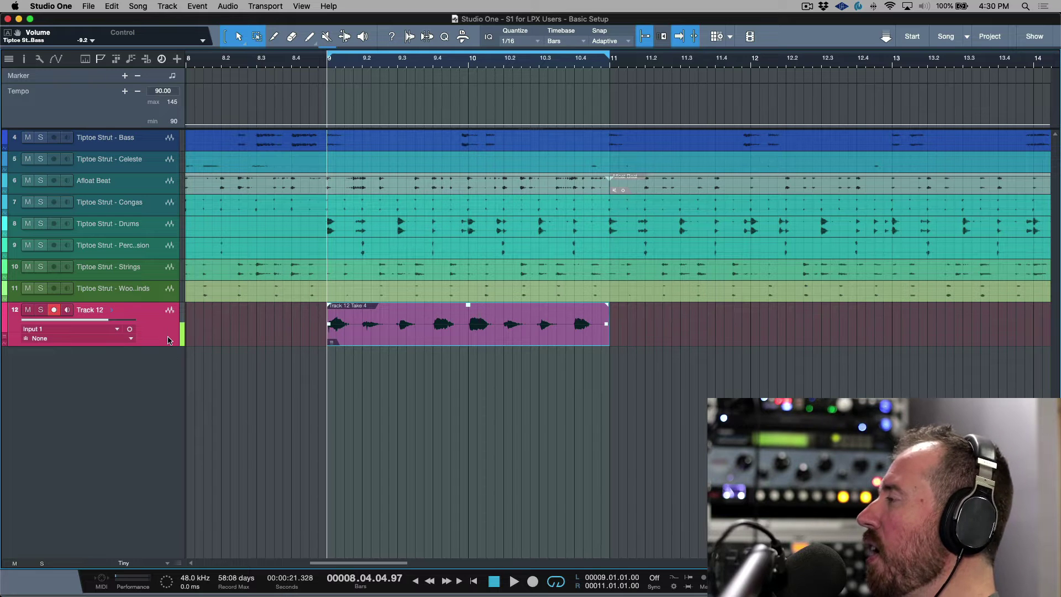
pyautogui.hscroll(3, 594, 88)
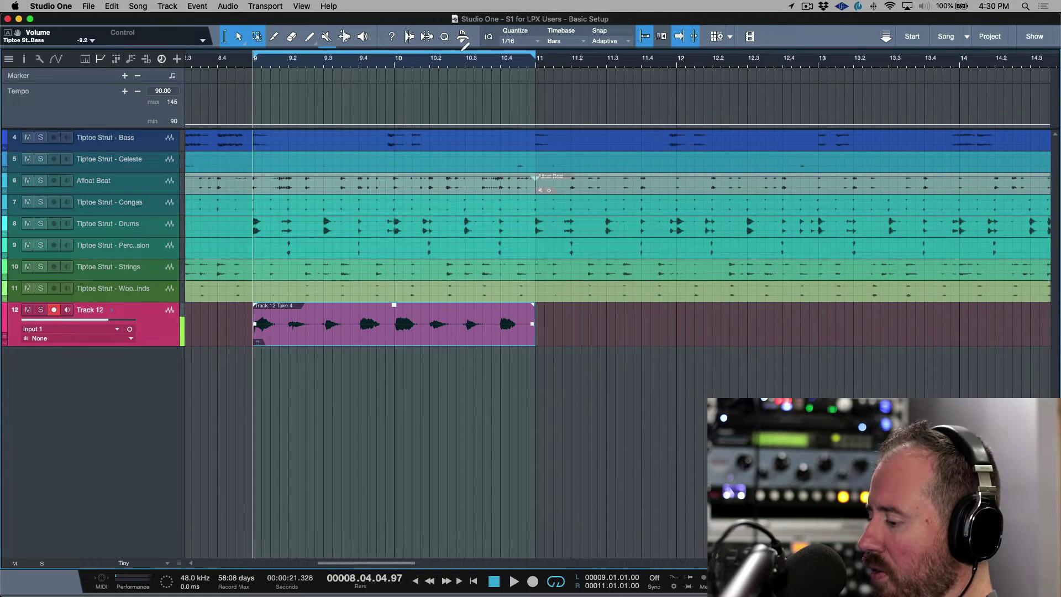
pyautogui.moveTo(417, 55); pyautogui.dragTo(841, 77)
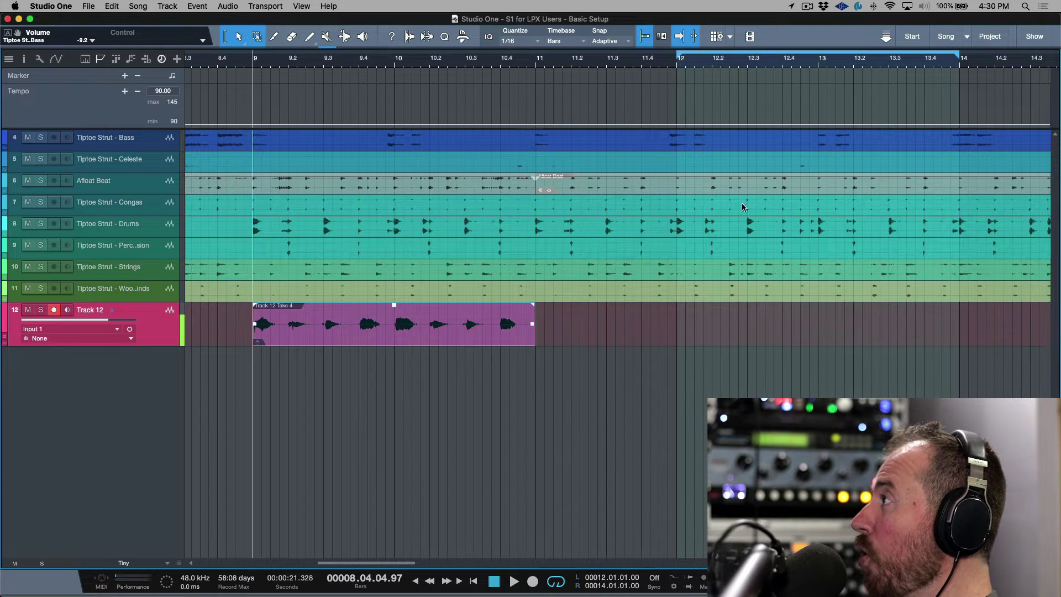
pyautogui.press('KP_1')
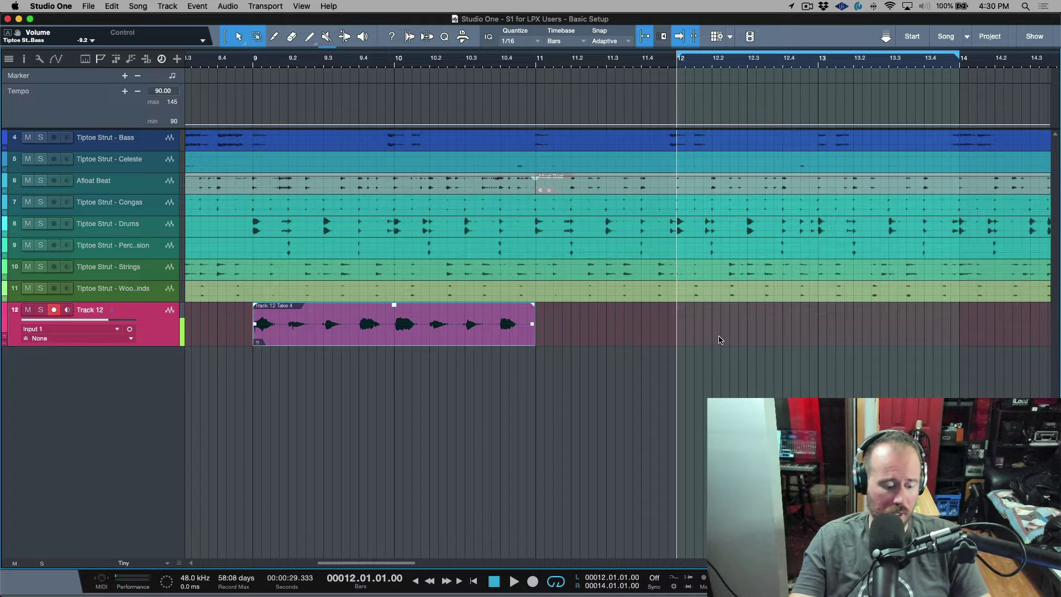
# - Expand Track 12's take layers to check them and hide them again
pyautogui.press('w')
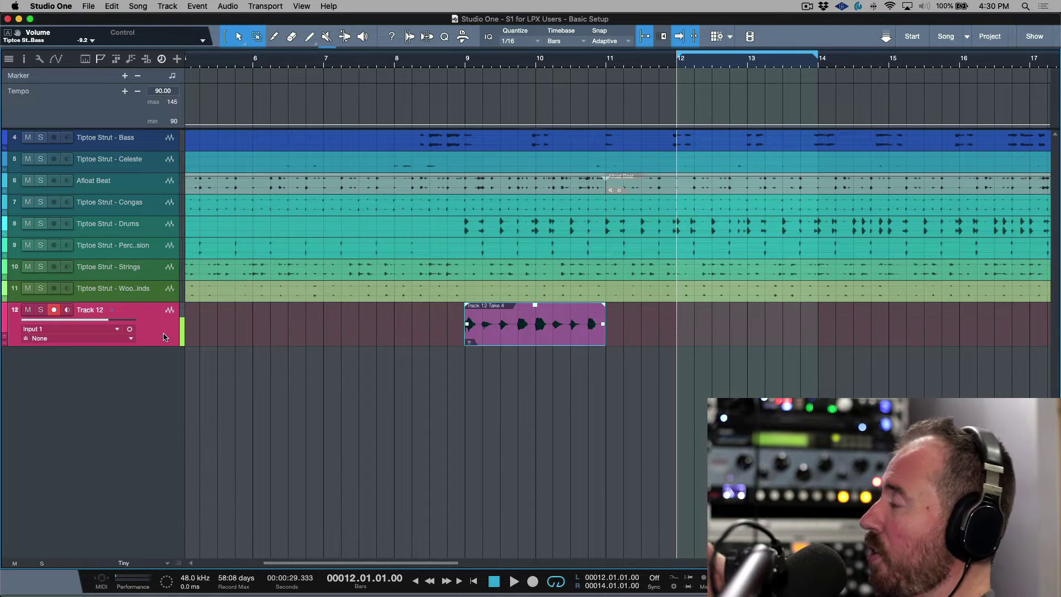
pyautogui.hotkey('alt', 'l')
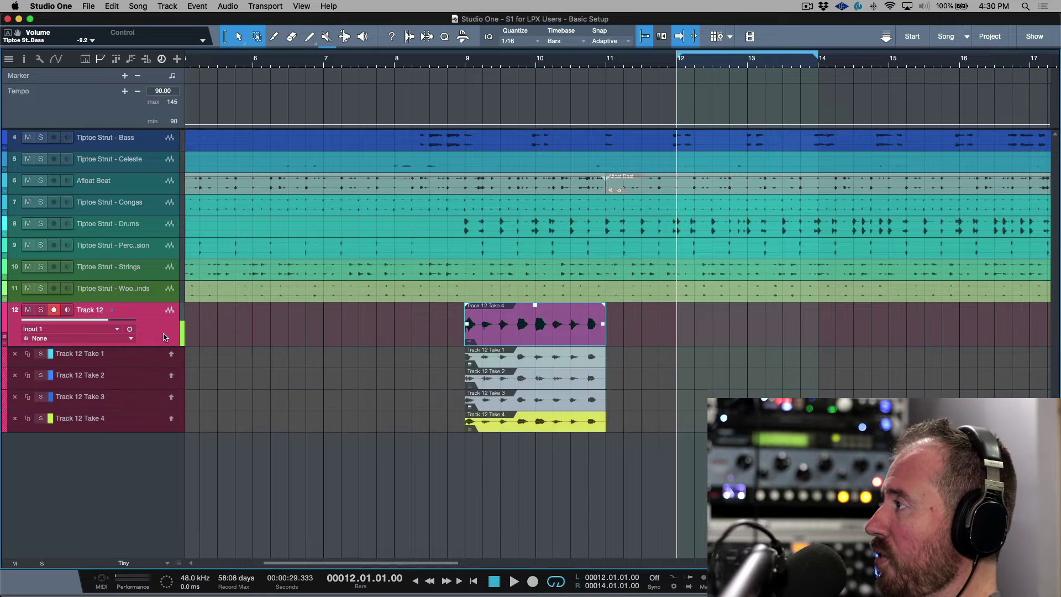
pyautogui.hotkey('alt', 'l')
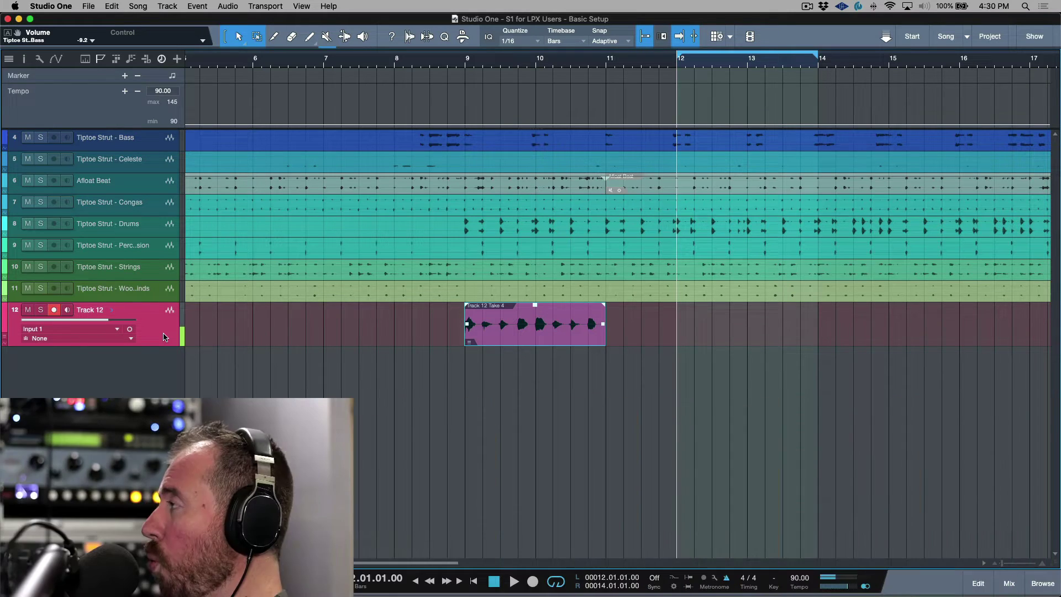
# - Loop-record four takes on Track 12 across bars 12 to 14 and stop recording
pyautogui.press('KP_Multiply')
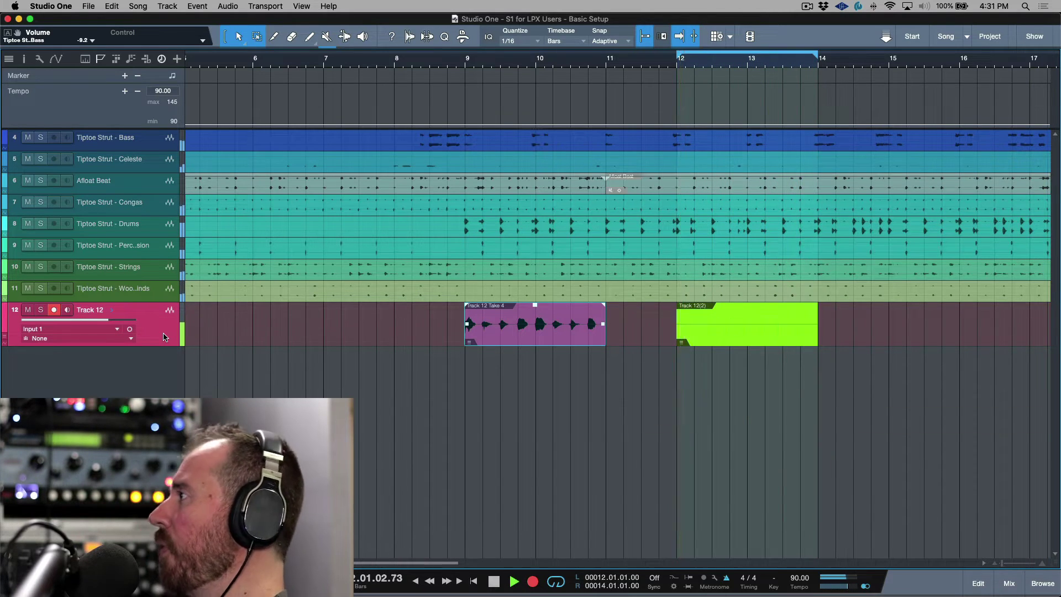
pyautogui.press('space')
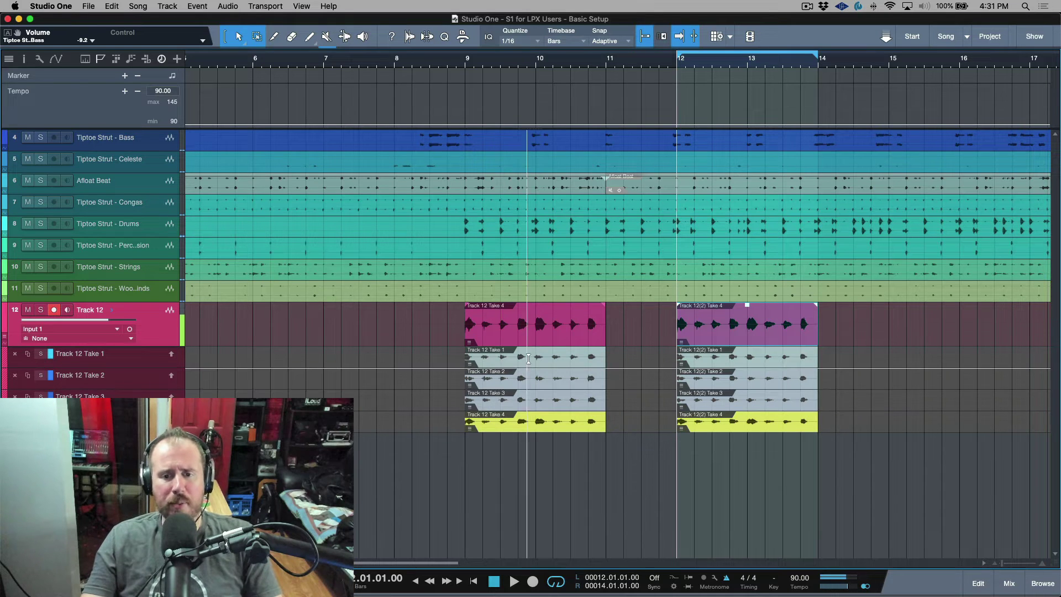
pyautogui.hscroll(1, 624, 336)
pyautogui.hscroll(6, 624, 336)
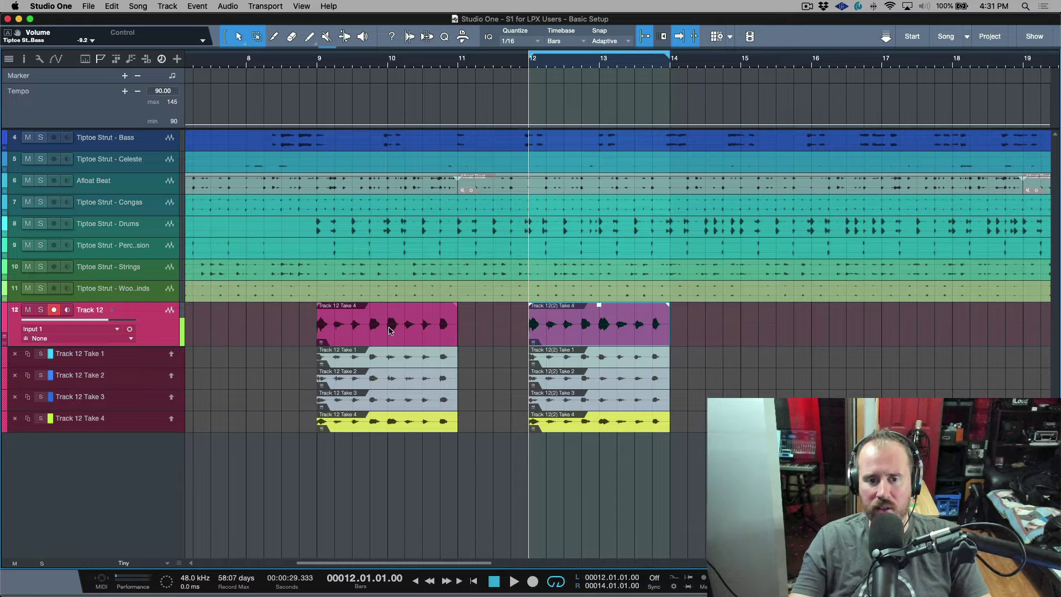
# - Set the loop range to bars 9 to 11 around the first Track 12 event, place the playhead at bar 9, and hide the layers
pyautogui.click(390, 331)
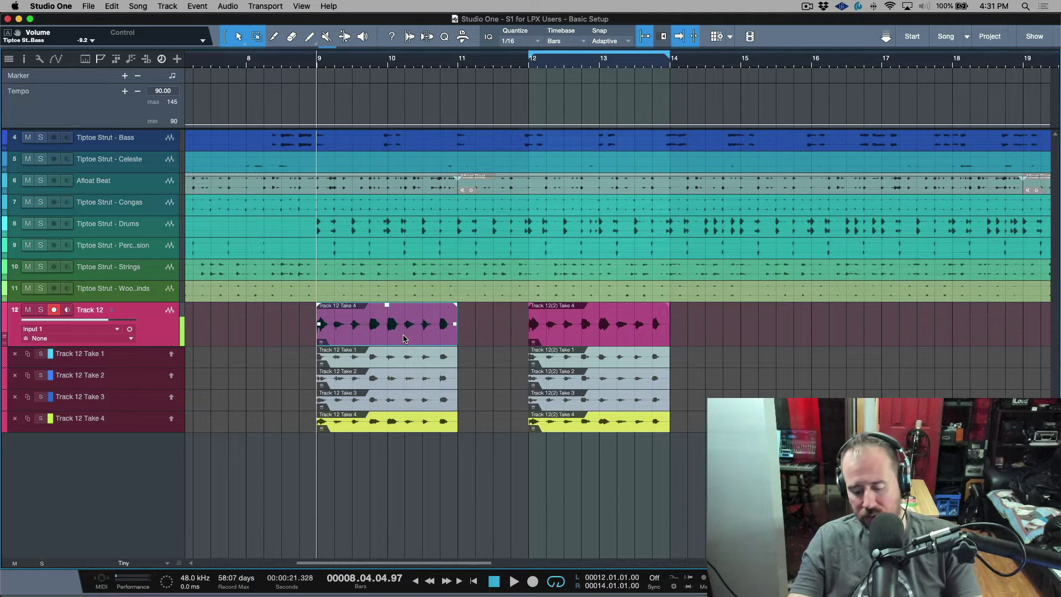
pyautogui.press('p')
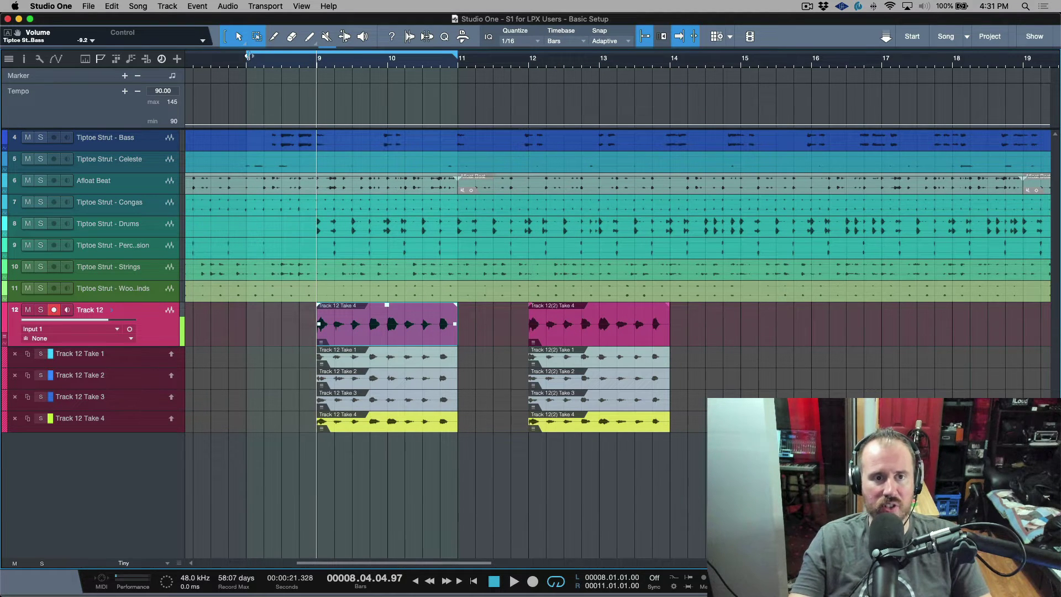
pyautogui.moveTo(247, 55); pyautogui.dragTo(319, 56)
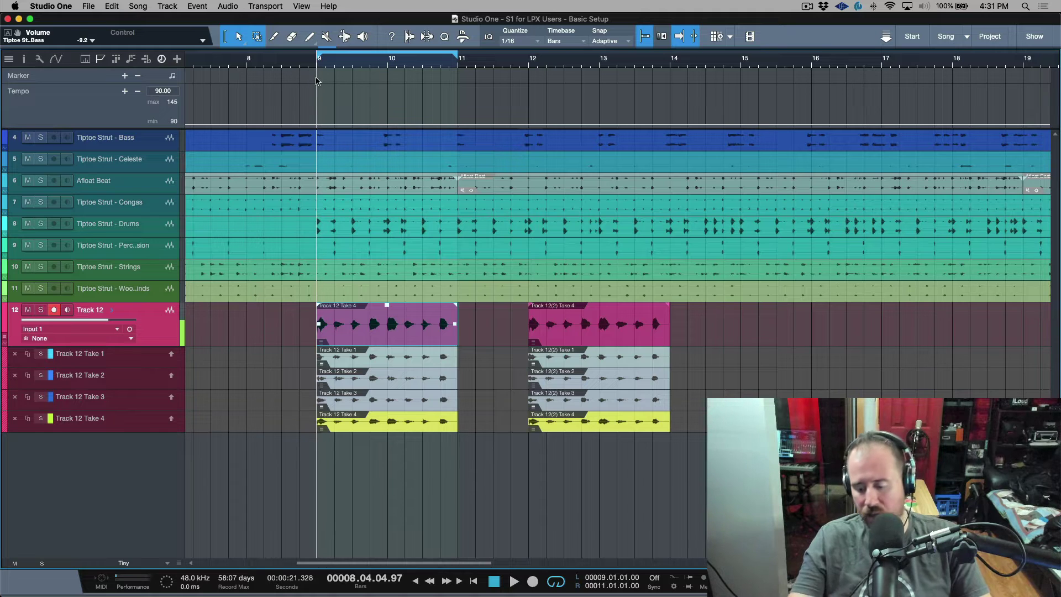
pyautogui.click(317, 81)
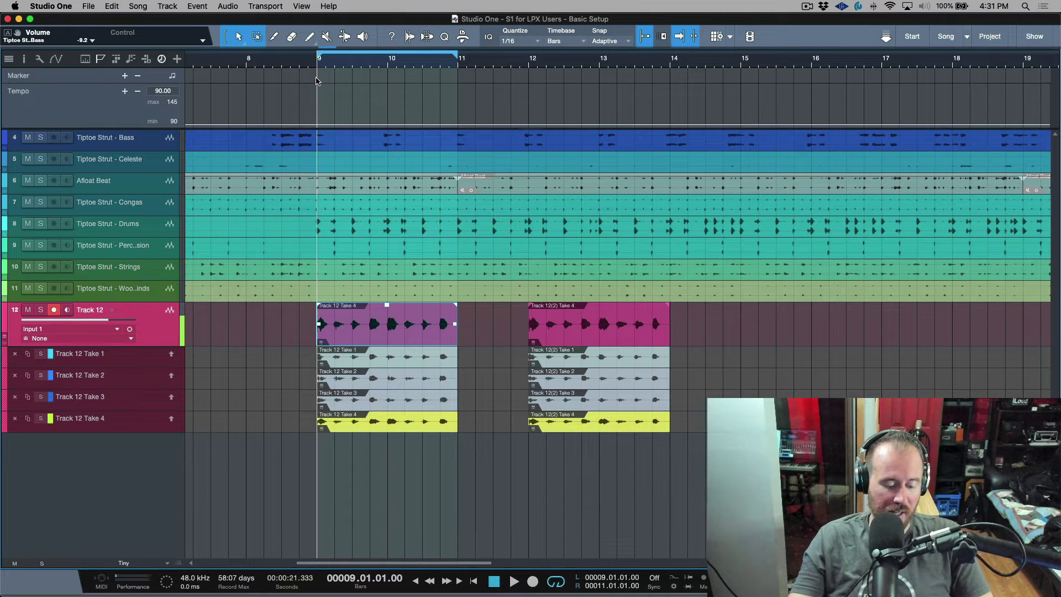
pyautogui.press('l')
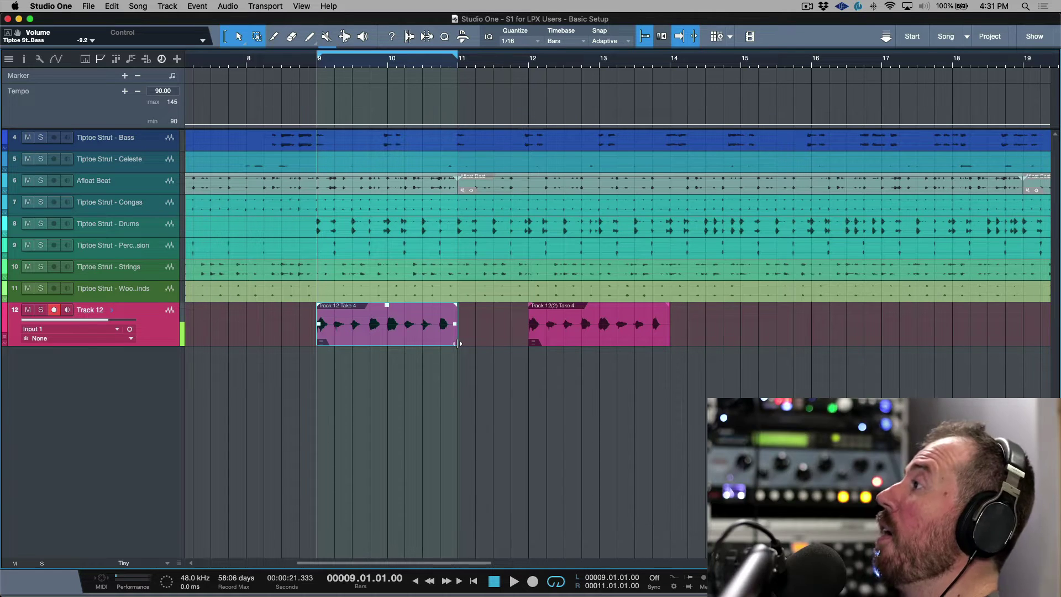
# - Record another take on Track 12 over the existing event in bars 9 to 11, and undo the recording
pyautogui.press('KP_Multiply')
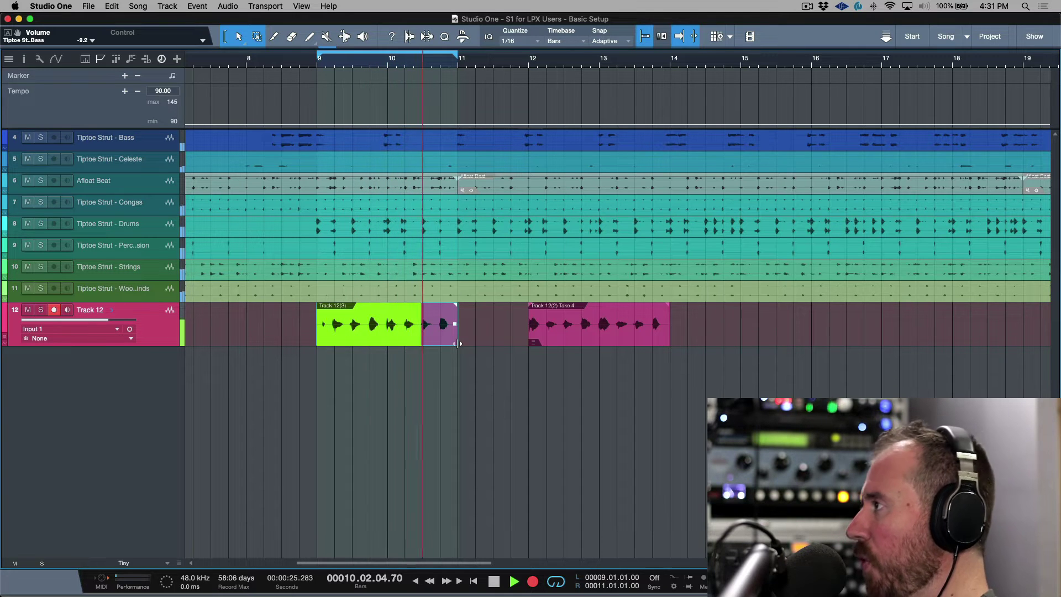
pyautogui.press('space')
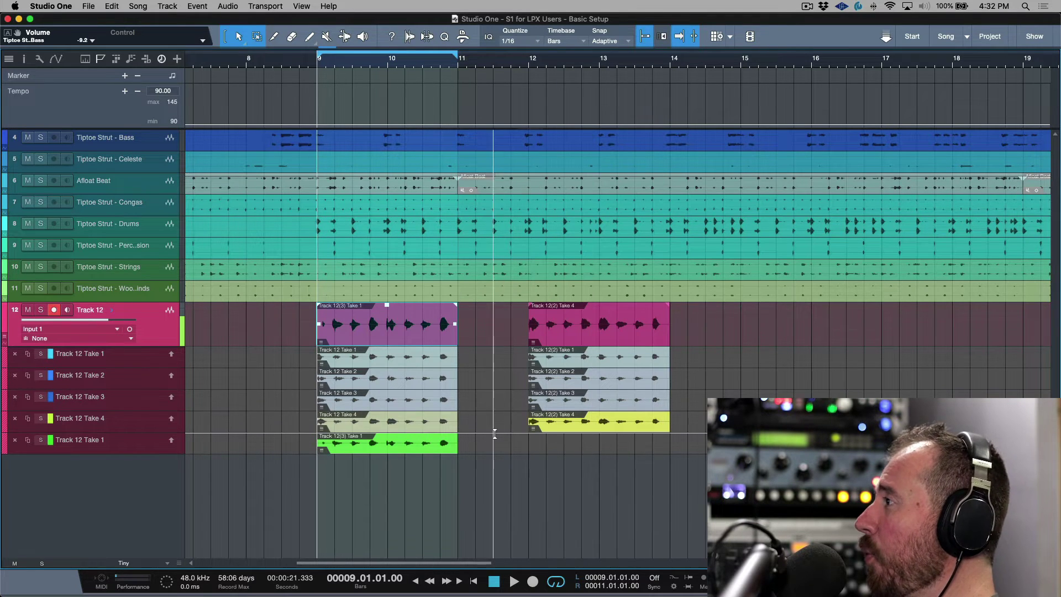
pyautogui.press('super+z')
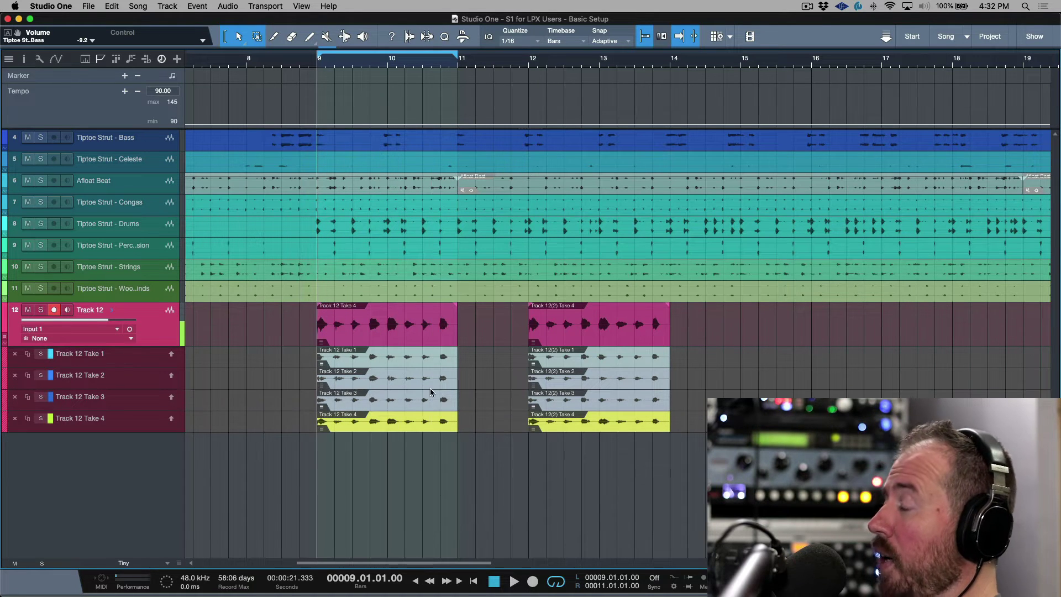
# - Switch to Logic Pro, expand the vocal track's Comp A take folder to examine its two takes, and return to Studio One
pyautogui.press('super+Tab')
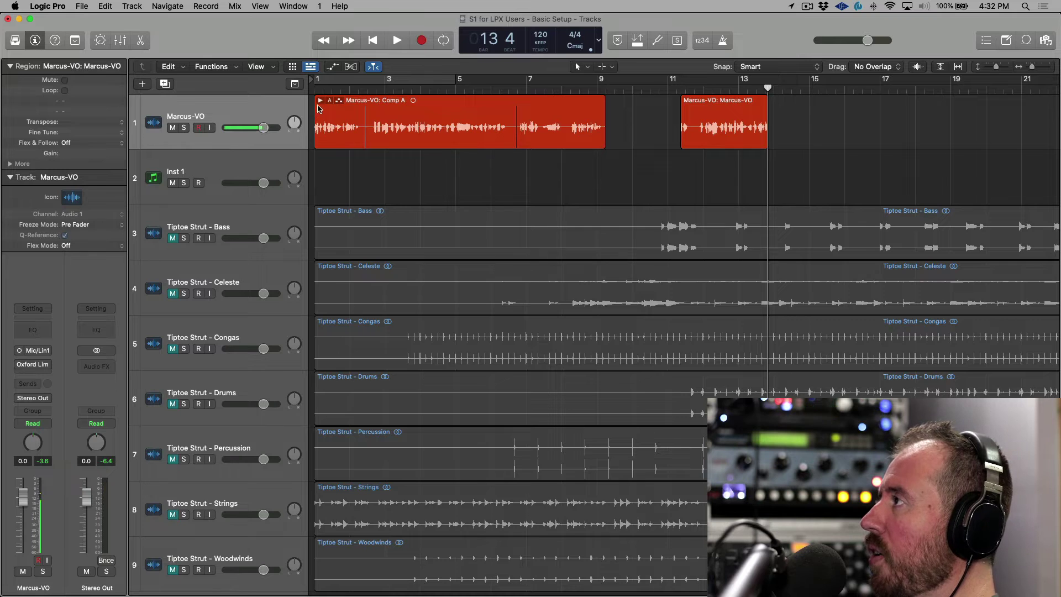
pyautogui.click(320, 100)
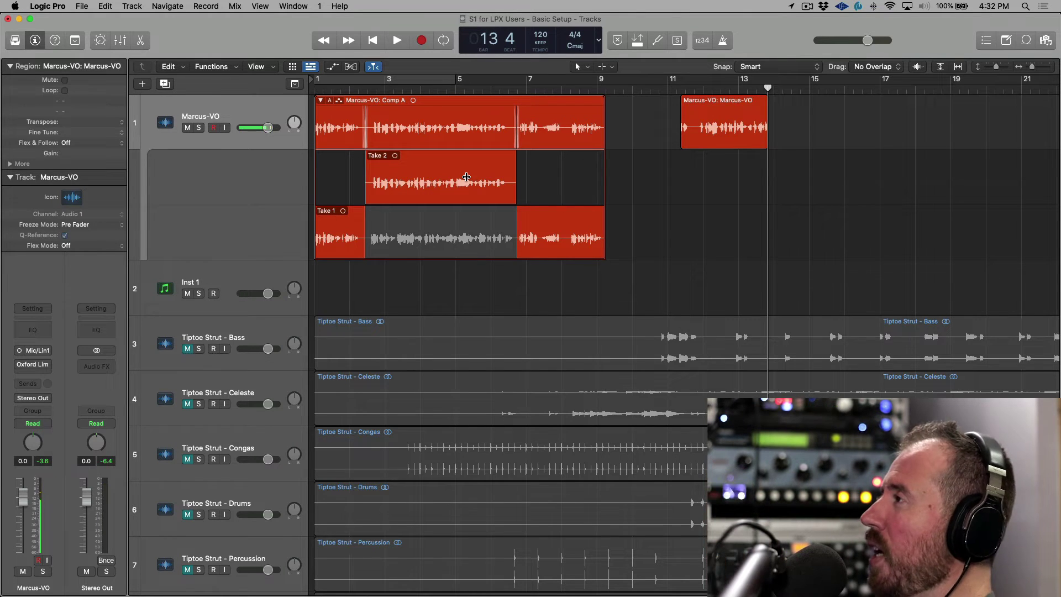
pyautogui.press('super+Tab')
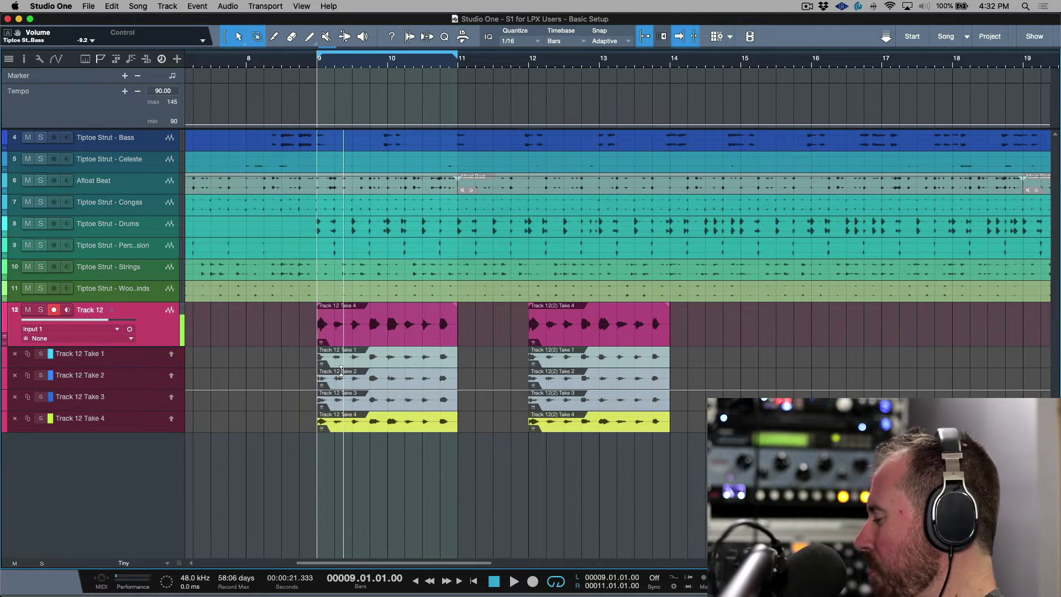
# - Comp the Track 12 event in bars 9 to 11 from successive sections of Takes 1, 2, 3, 2, 1 and 2, with enlarged track lanes
pyautogui.hotkey('alt', 'e')
pyautogui.hotkey('alt', 'e')
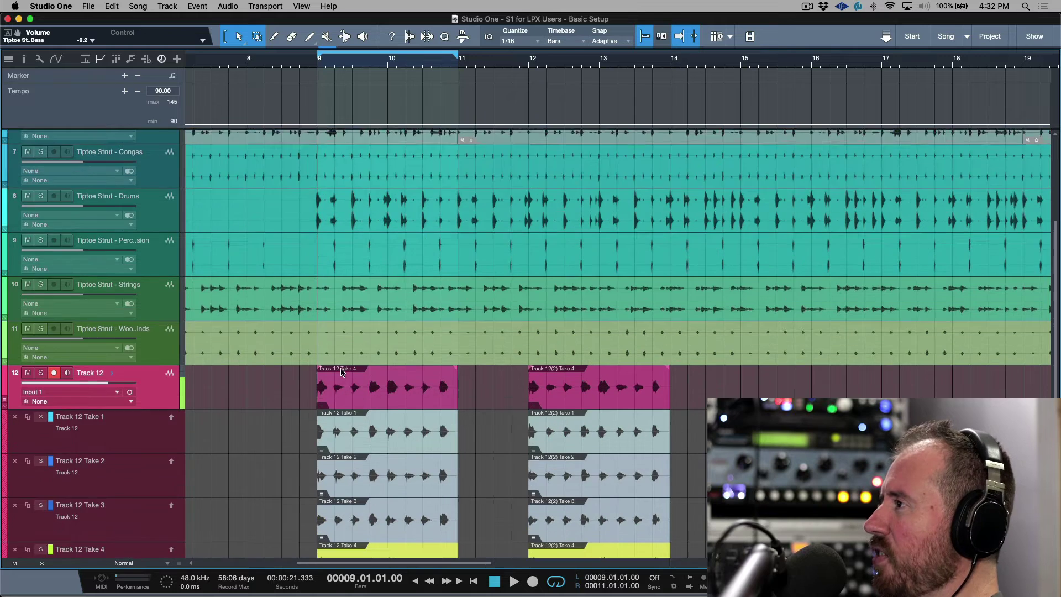
pyautogui.scroll(-5, 343, 365)
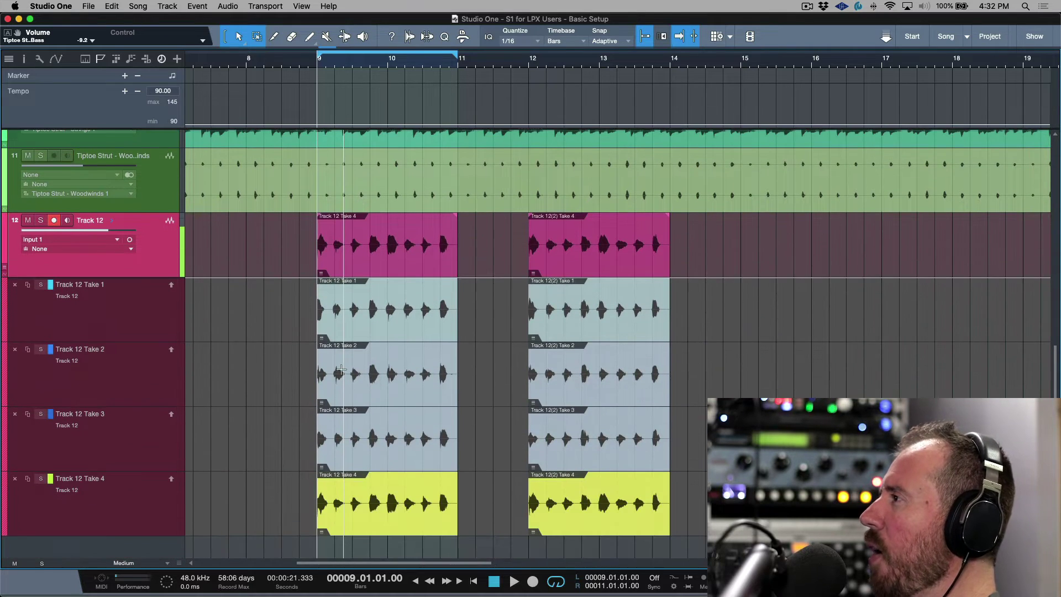
pyautogui.scroll(3, 368, 61)
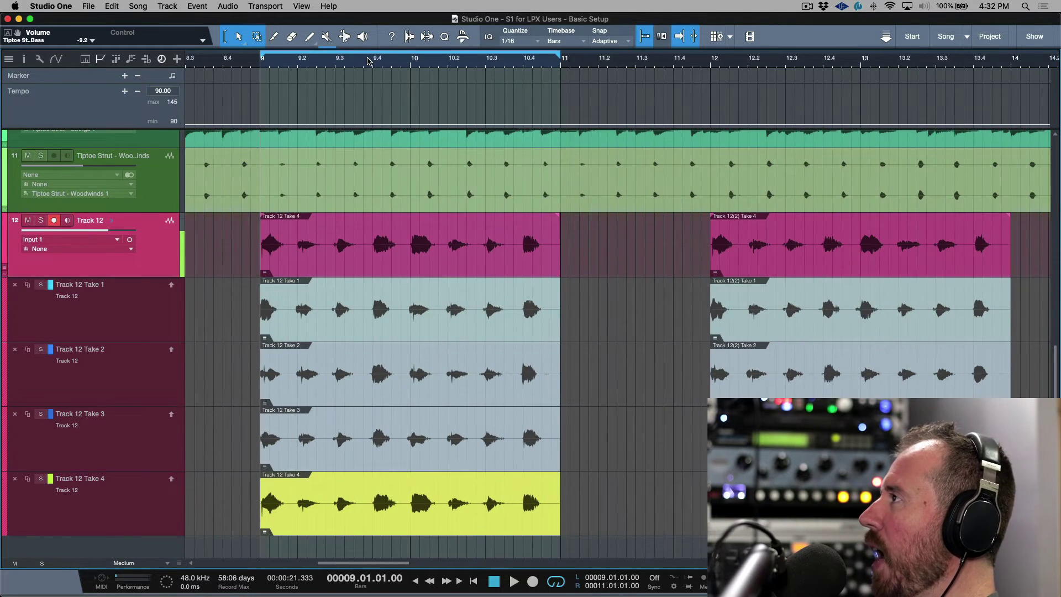
pyautogui.hscroll(-3, 354, 100)
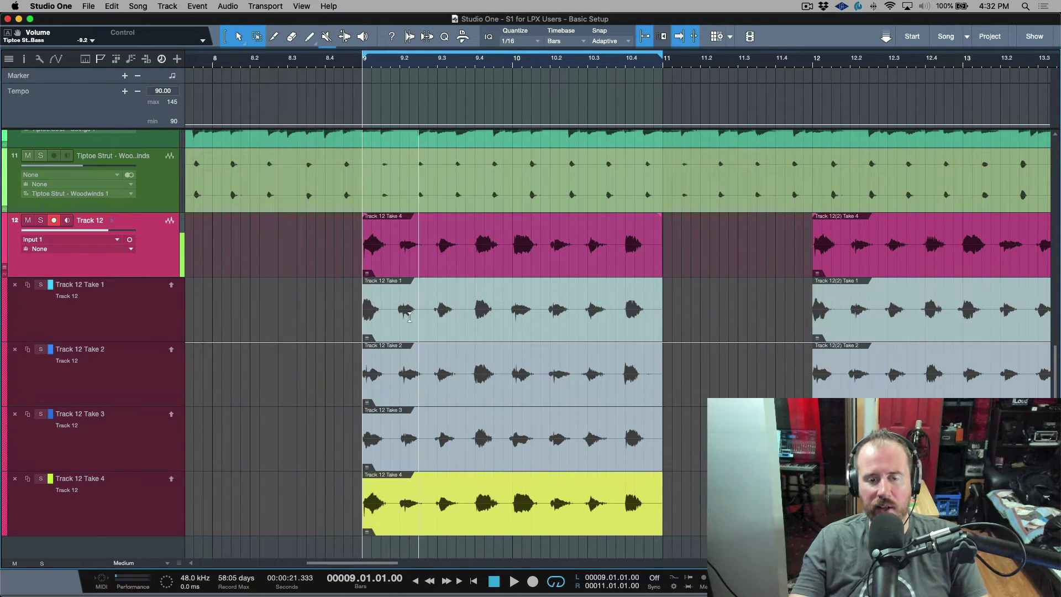
pyautogui.moveTo(387, 316); pyautogui.dragTo(428, 317)
pyautogui.moveTo(470, 367); pyautogui.dragTo(429, 374)
pyautogui.moveTo(463, 430); pyautogui.dragTo(531, 436)
pyautogui.moveTo(608, 378); pyautogui.dragTo(531, 379)
pyautogui.moveTo(607, 308); pyautogui.dragTo(637, 308)
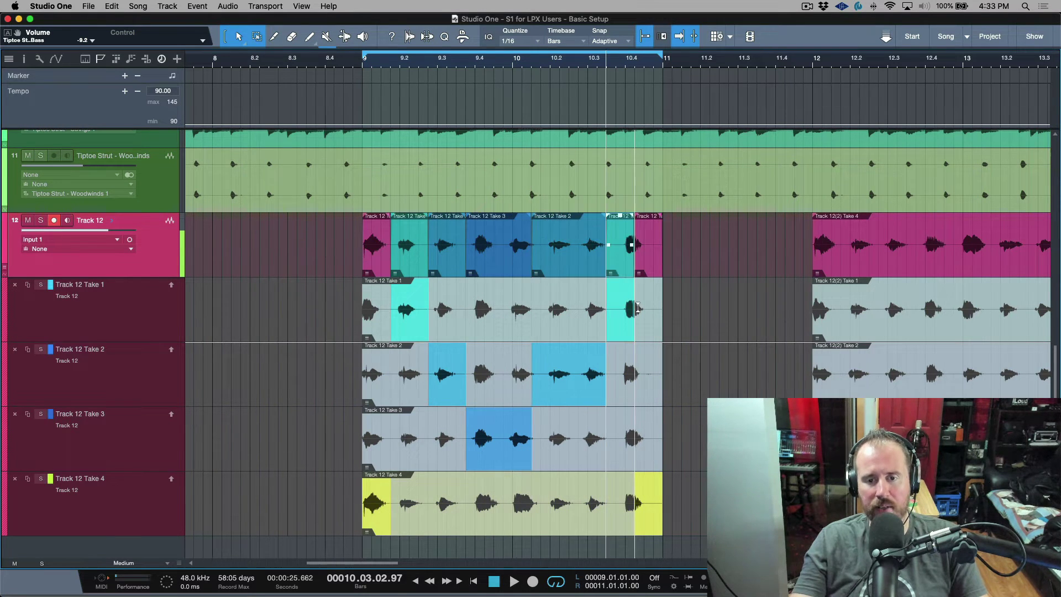
pyautogui.moveTo(644, 380); pyautogui.dragTo(695, 380)
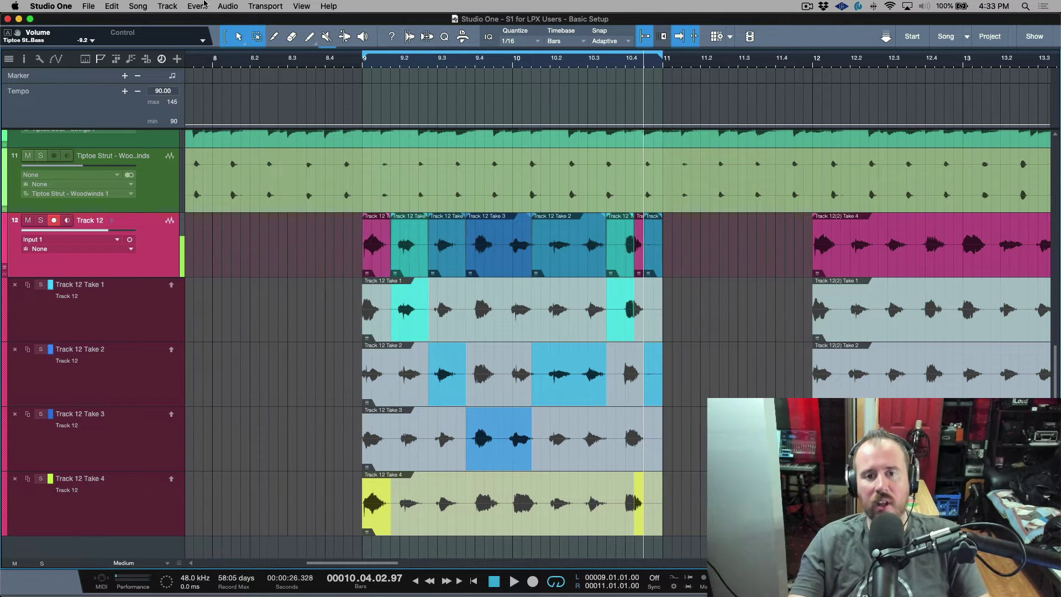
# - Disarm Track 12 for recording and slightly lower the volume of the comp's Take 3 segment
pyautogui.scroll(2, 506, 66)
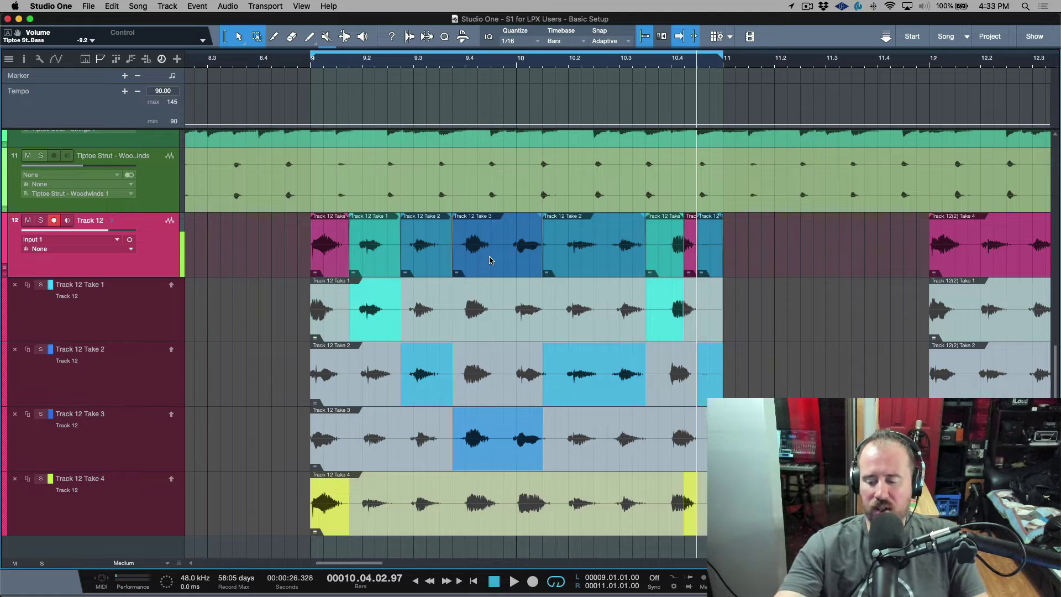
pyautogui.click(56, 222)
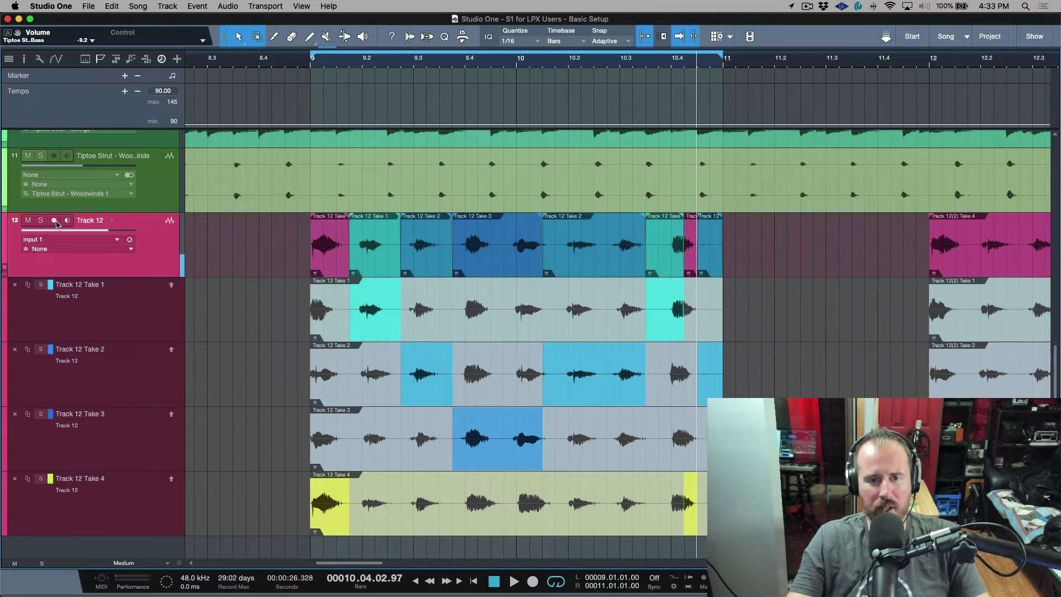
pyautogui.click(493, 256)
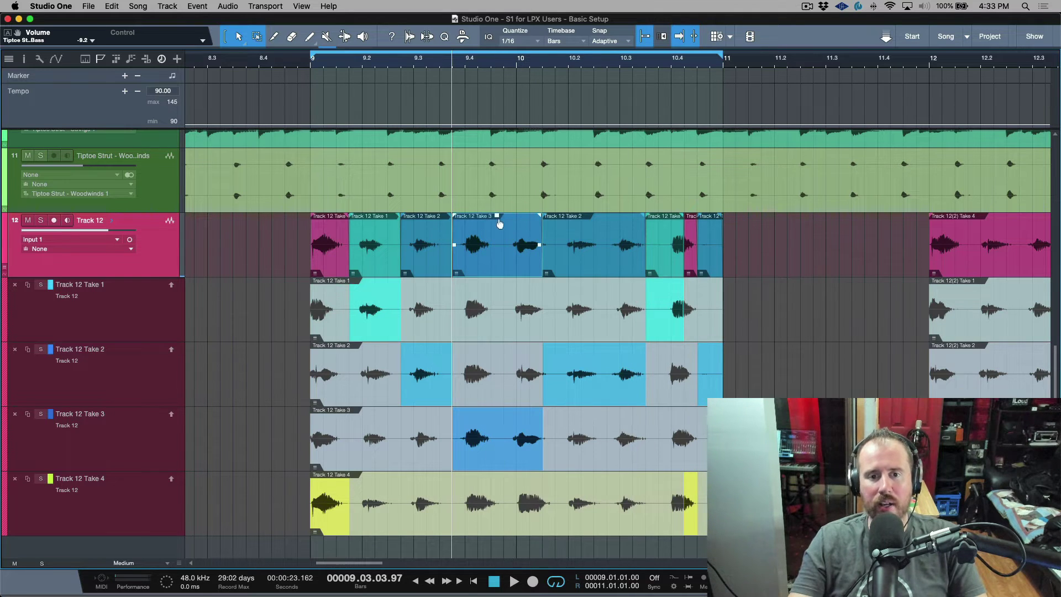
pyautogui.moveTo(500, 223); pyautogui.dragTo(499, 225)
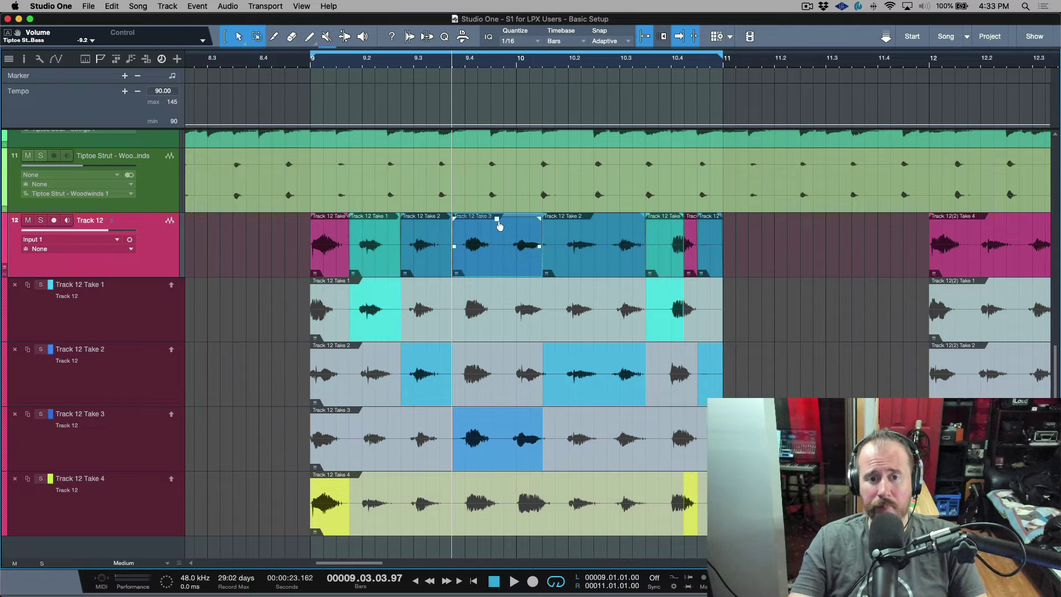
# - Hide Track 12's take layers and move the selection to the Take 2 segment around beat 9.3
pyautogui.click(434, 263)
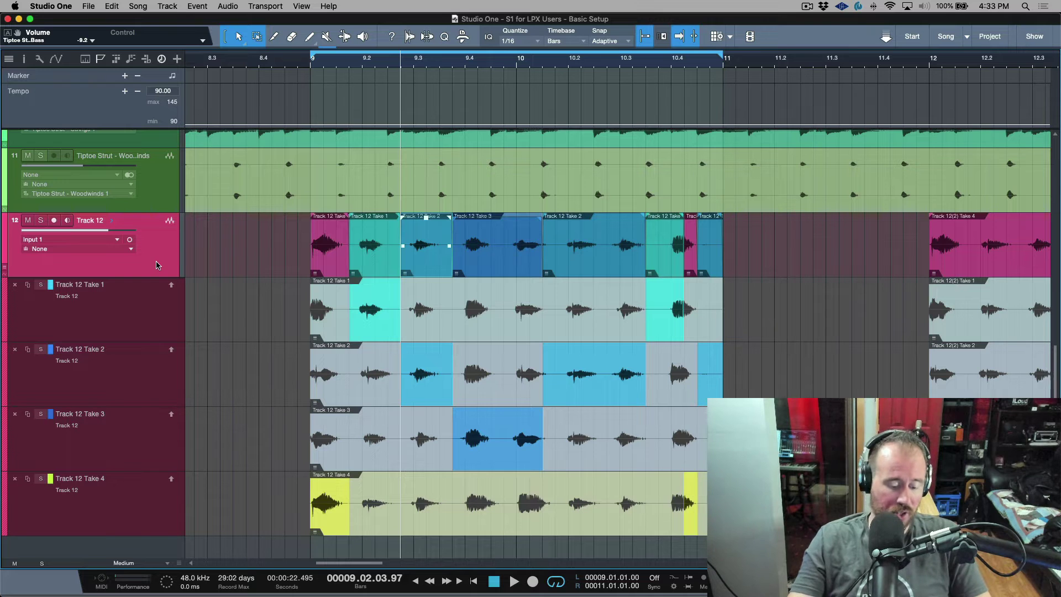
pyautogui.scroll(5, 155, 262)
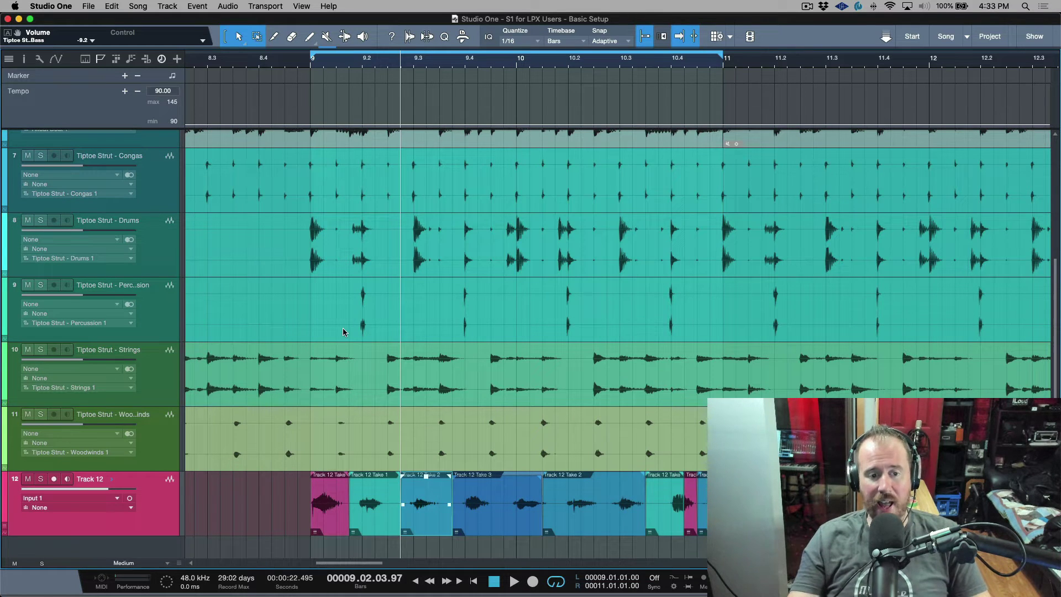
pyautogui.scroll(-5, 364, 329)
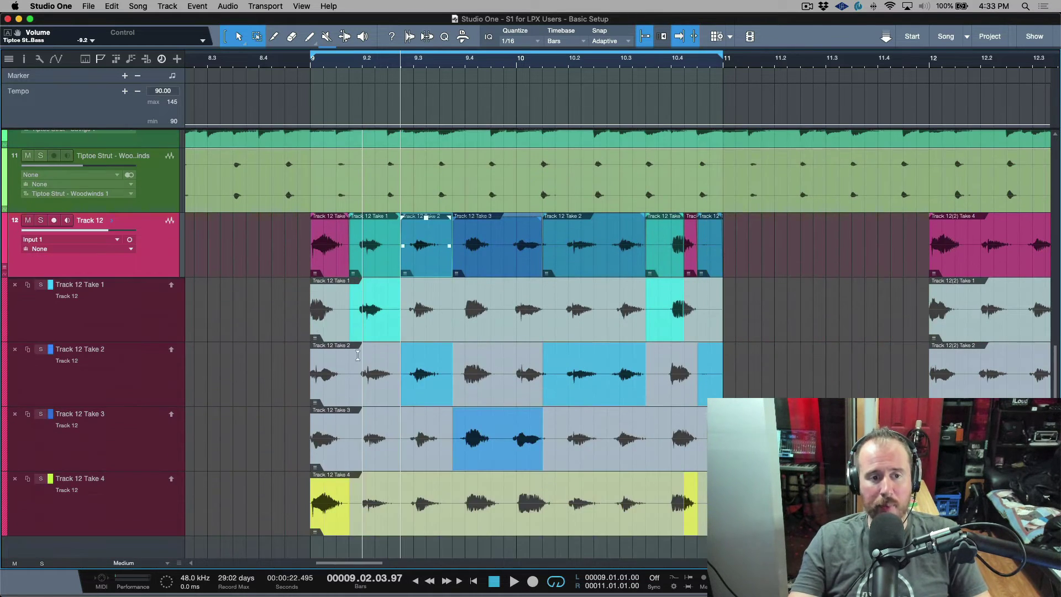
pyautogui.scroll(5, 391, 323)
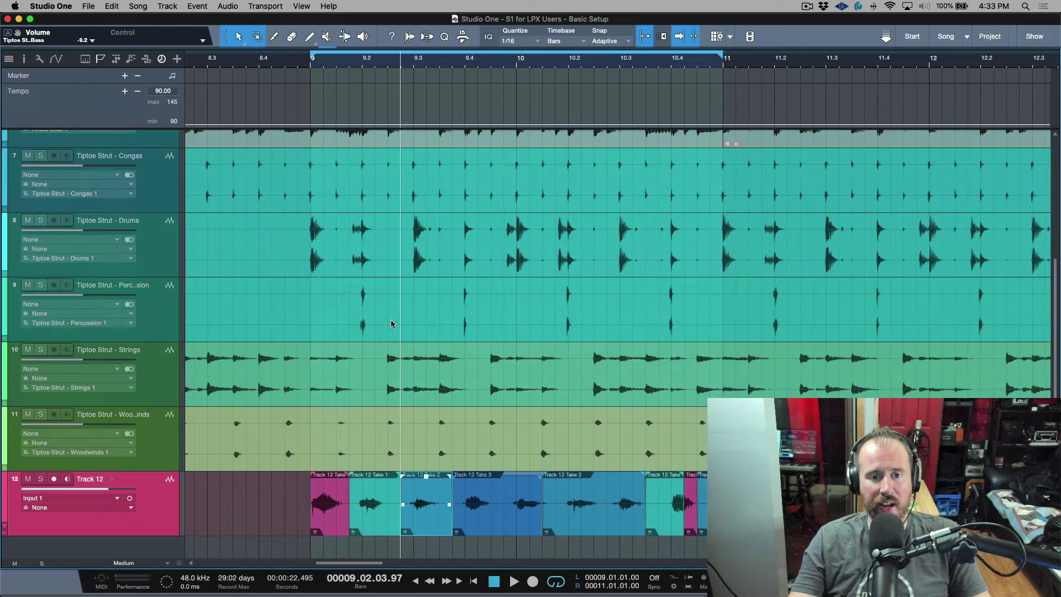
pyautogui.click(486, 523)
pyautogui.click(585, 520)
pyautogui.press('Left')
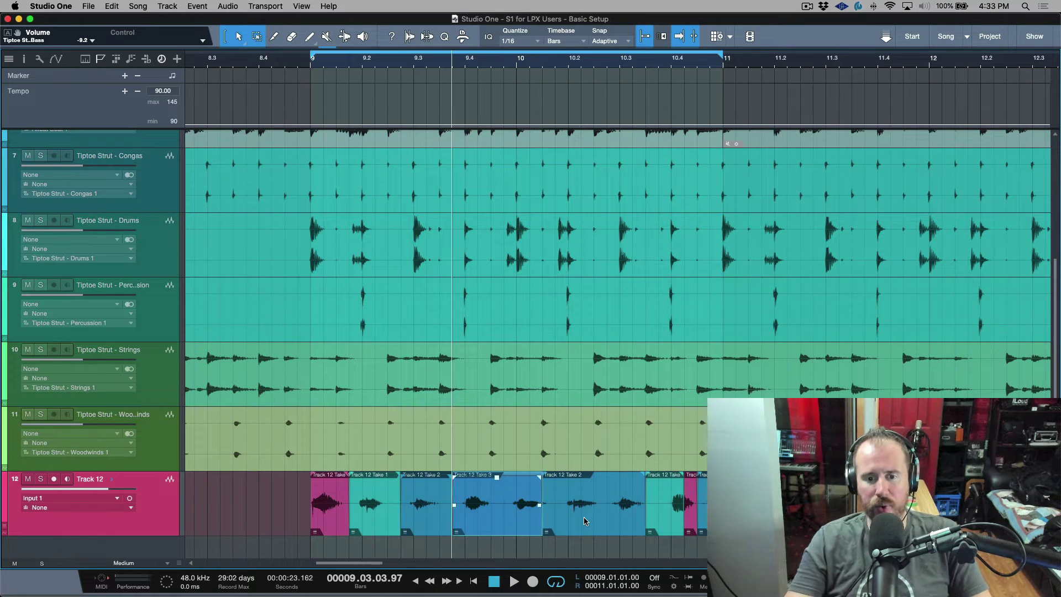
pyautogui.press('Left')
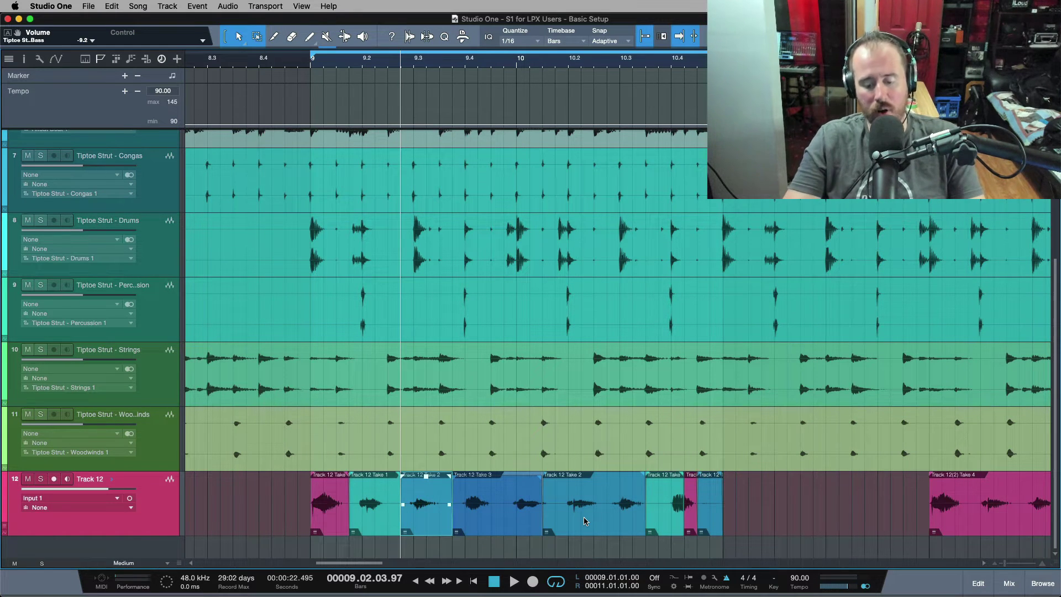
# - Cycle the selected comp segment through the available takes to Take 4, and show Track 12's take layers
pyautogui.press('alt')
pyautogui.hotkey('alt', 'g')
pyautogui.hotkey('alt', 'h')
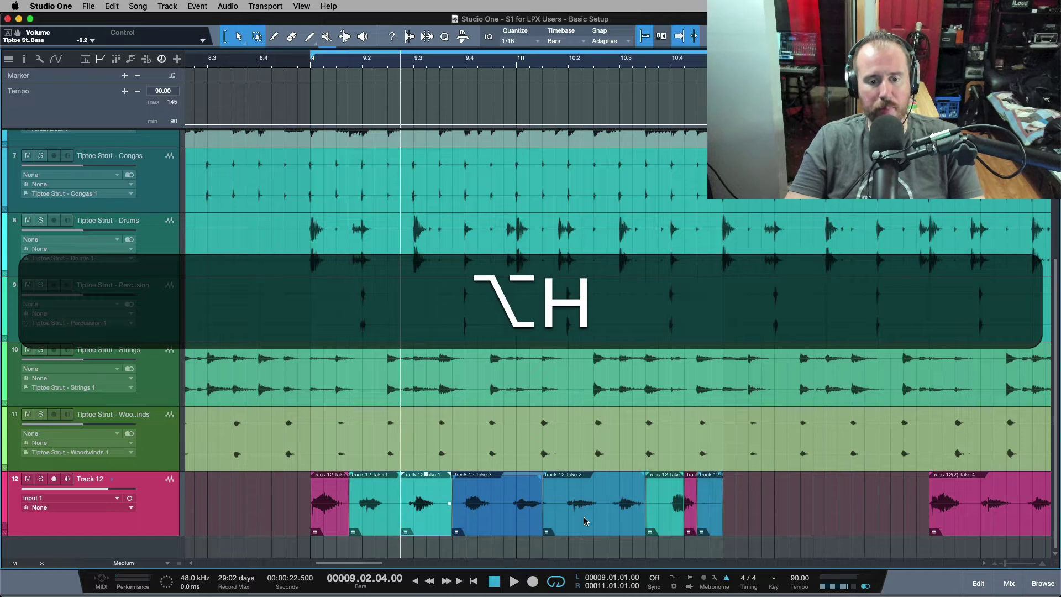
pyautogui.hotkey('alt', 'g')
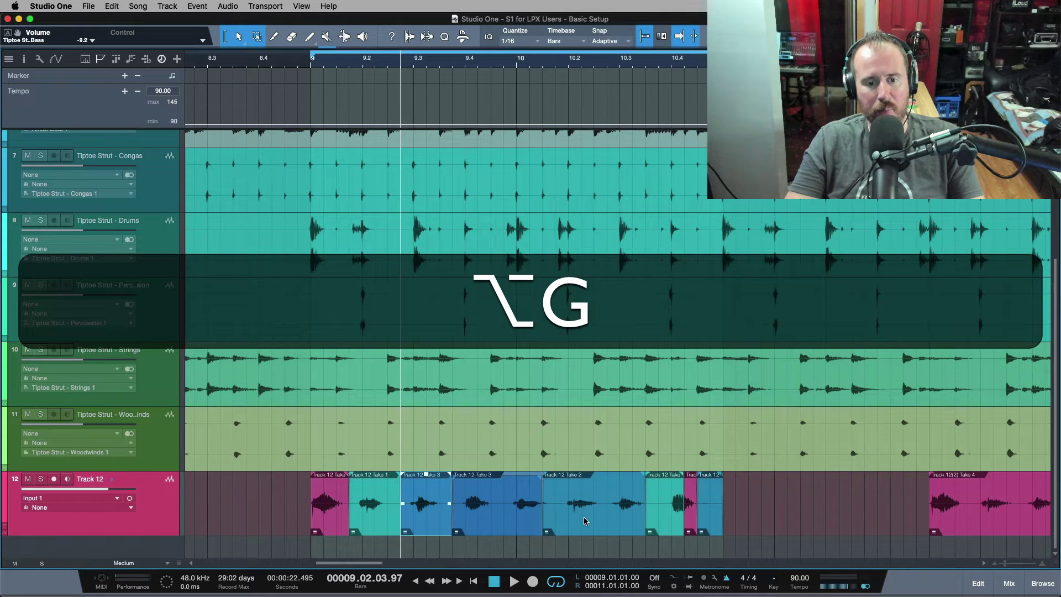
pyautogui.hotkey('alt', 'h')
pyautogui.hotkey('alt', 'h')
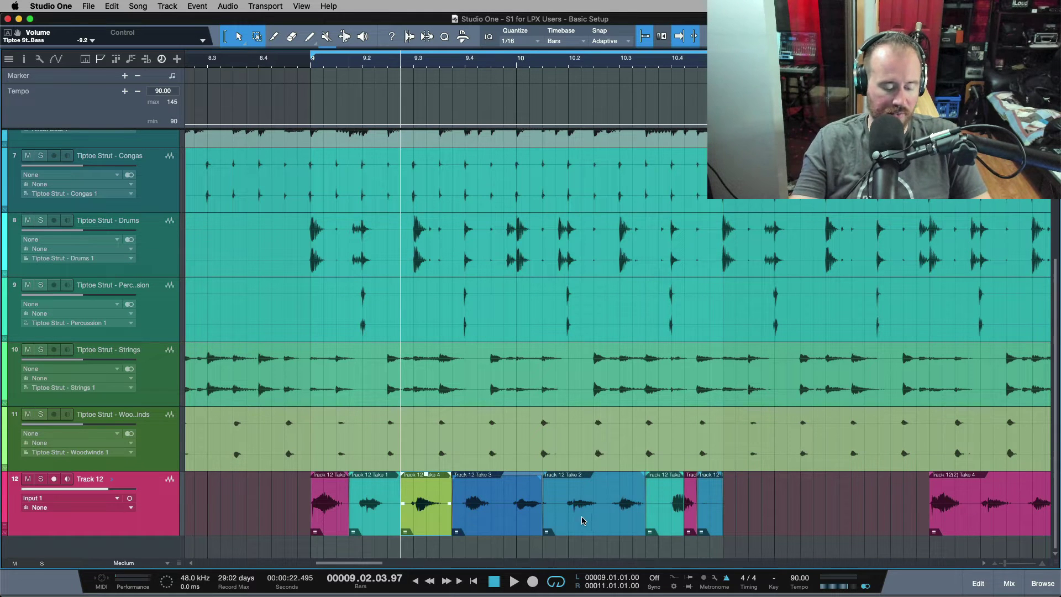
pyautogui.click(111, 478)
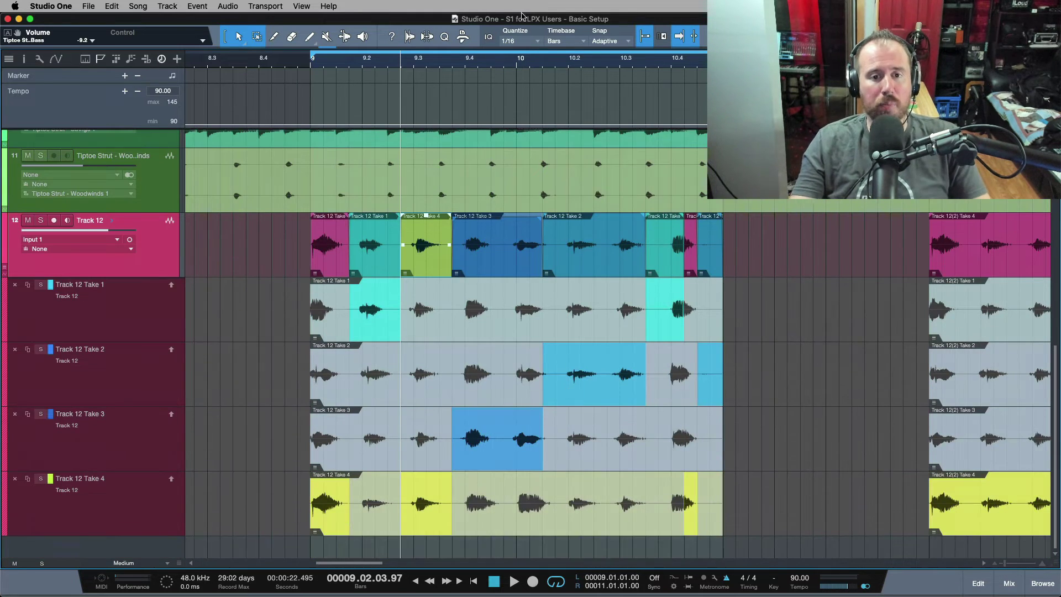
# - Enlarge the waveforms, turn off snapping, and move the ends of the Take 3 segment and the adjacent Take 2 segment later
pyautogui.scroll(3, 510, 67)
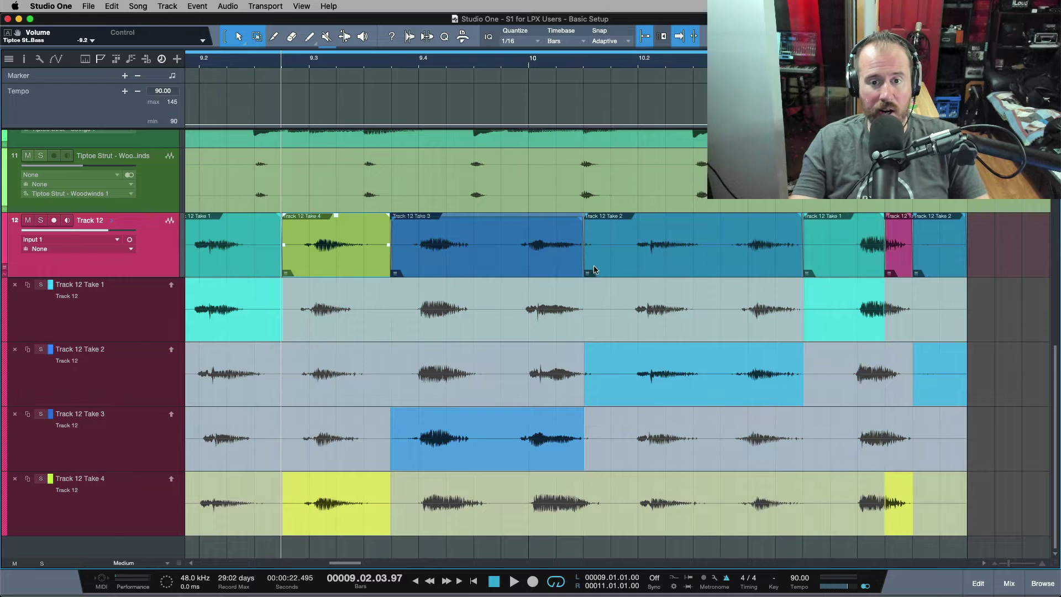
pyautogui.scroll(5, 593, 269)
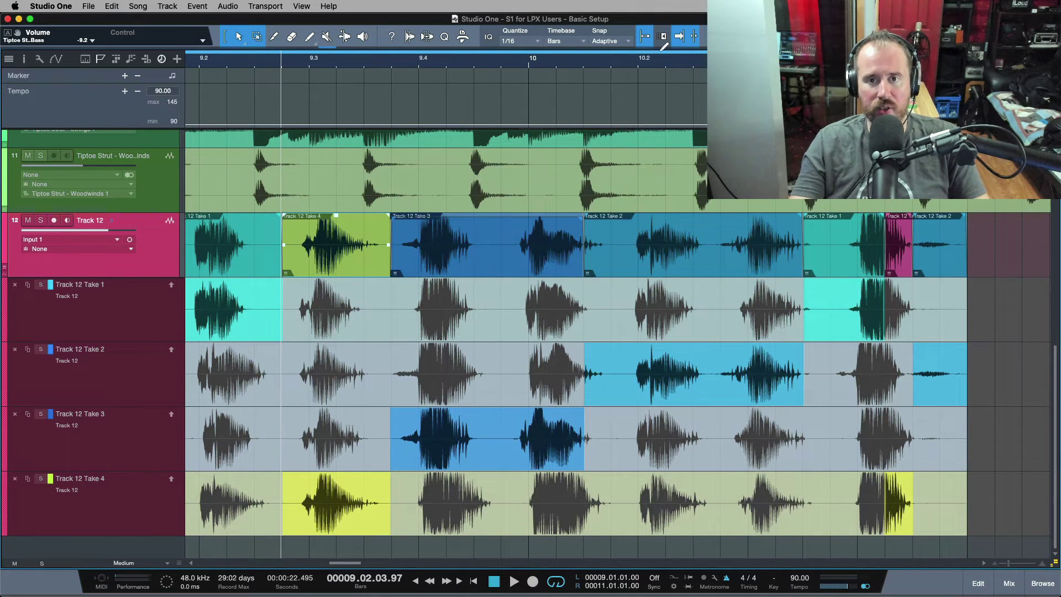
pyautogui.moveTo(582, 268); pyautogui.dragTo(616, 265)
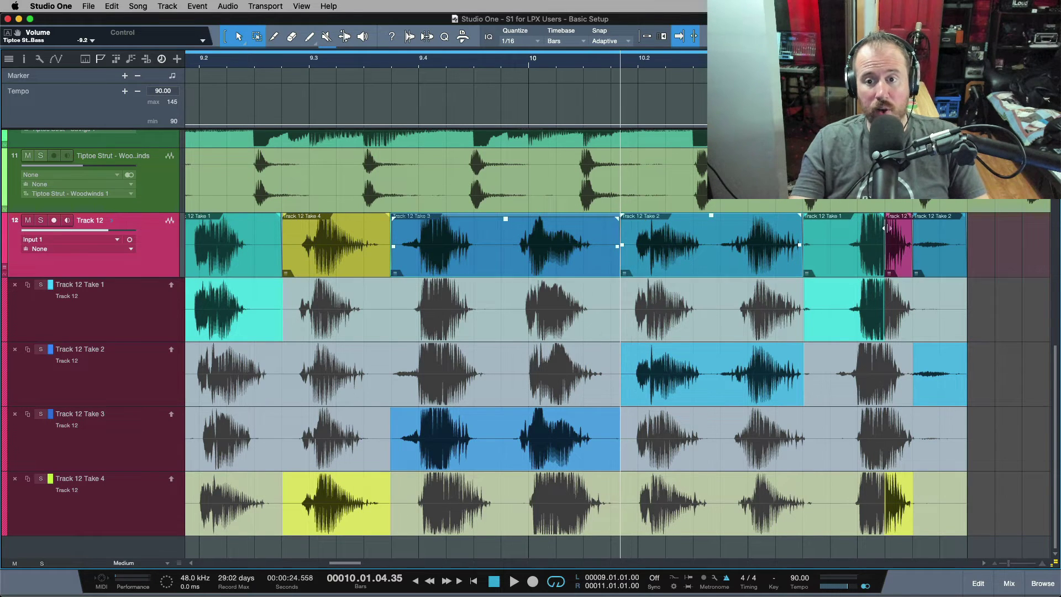
pyautogui.moveTo(804, 266); pyautogui.dragTo(822, 266)
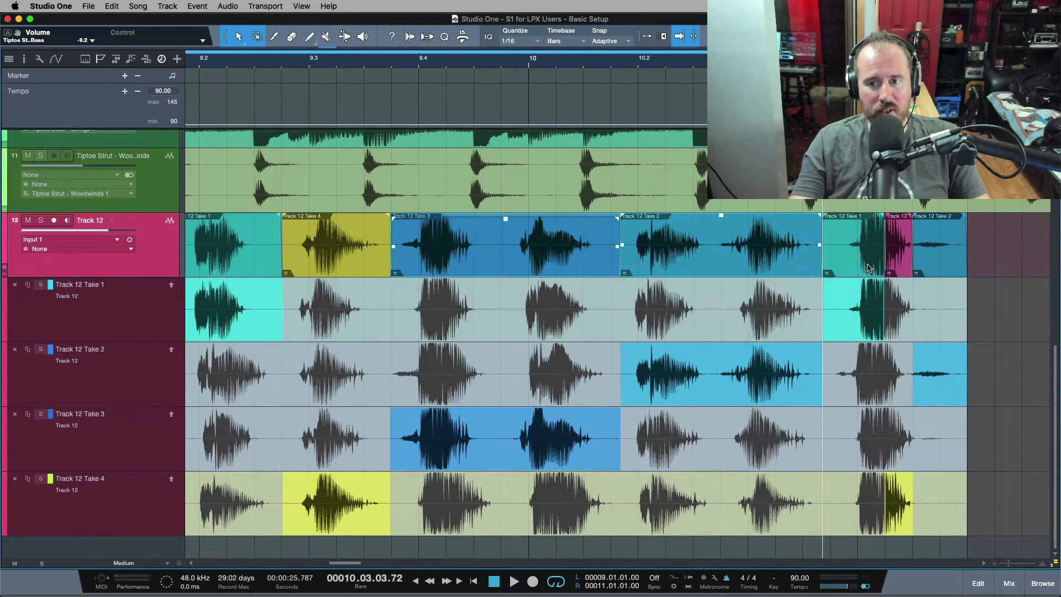
# - Examine the crossfade between the Take 4 and Take 3 comp segments and nudge their shared boundary slightly
pyautogui.click(402, 257)
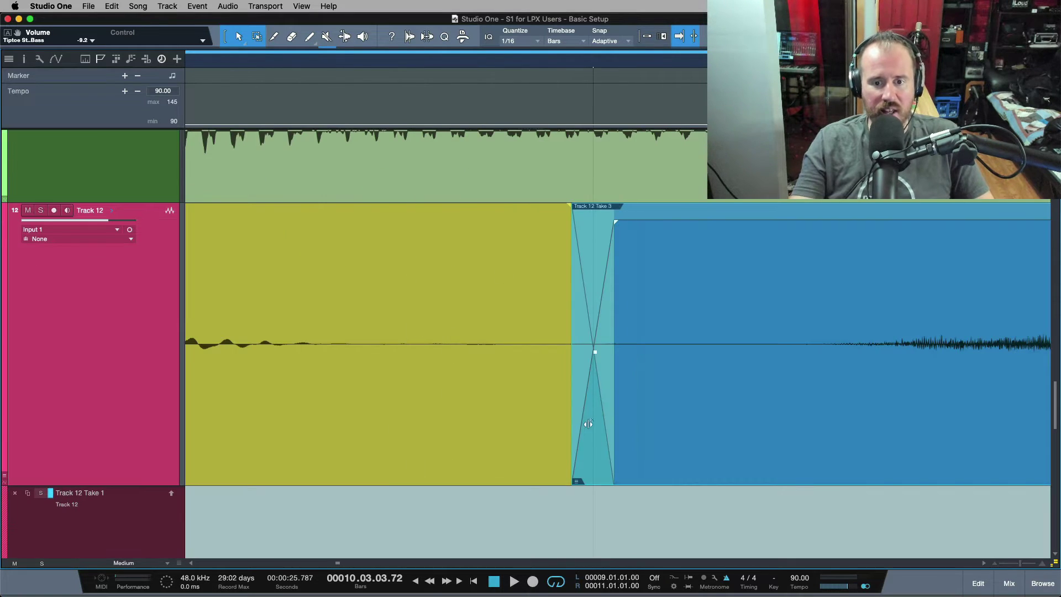
pyautogui.moveTo(592, 424); pyautogui.dragTo(591, 395)
pyautogui.scroll(-6, 587, 387)
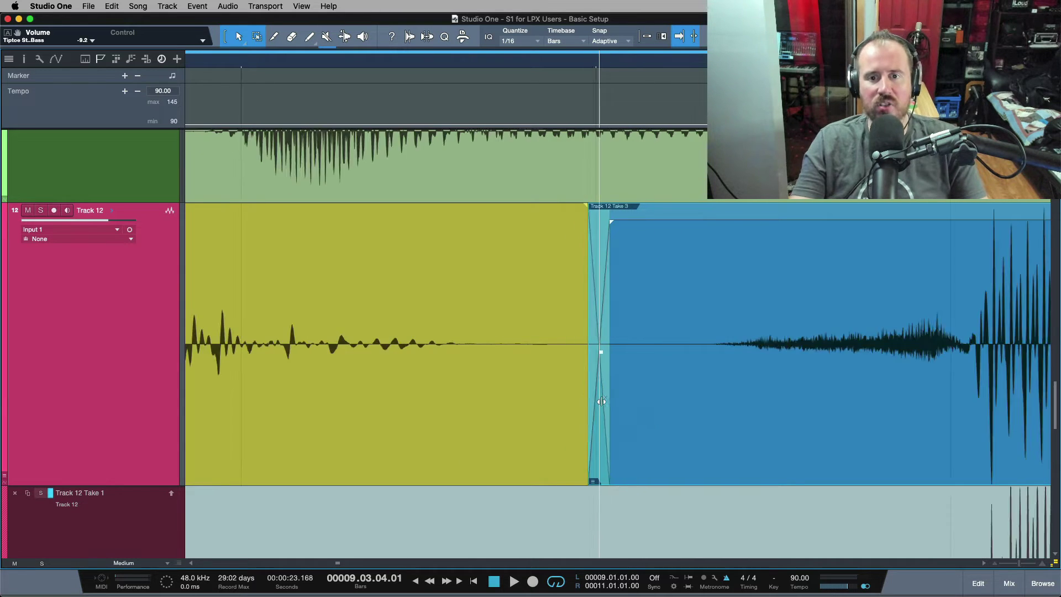
pyautogui.scroll(-5, 586, 381)
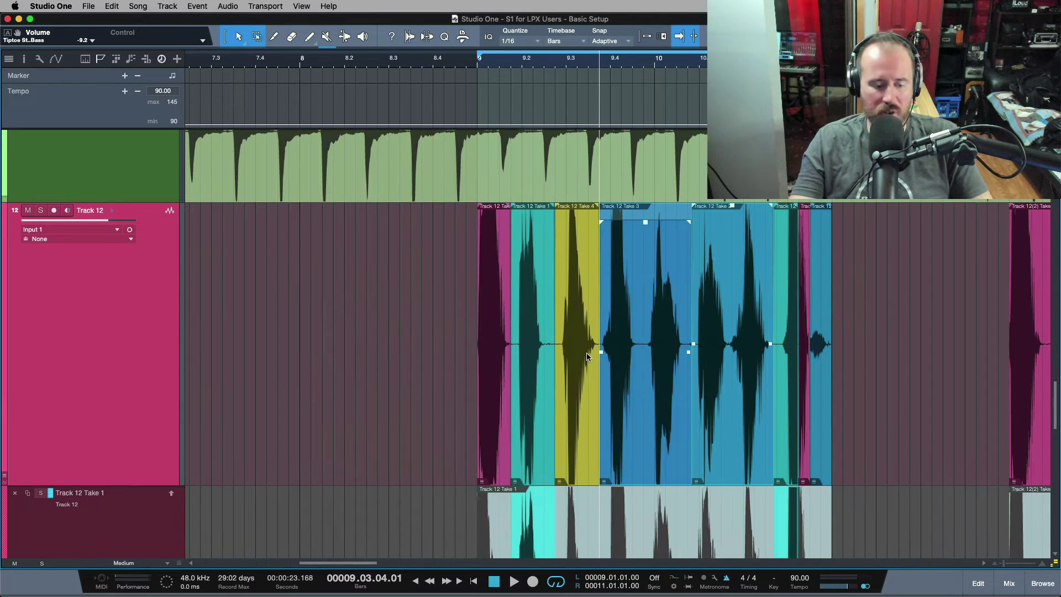
# - Reduce the waveform zoom, set the track height to Normal, and show Track 12's take layers again
pyautogui.scroll(2, 580, 333)
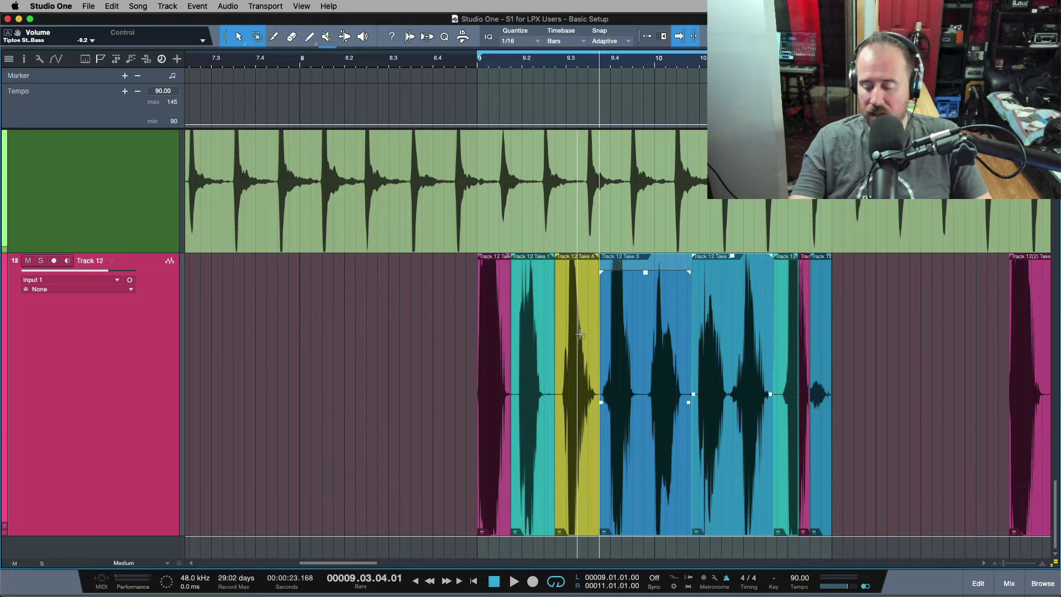
pyautogui.scroll(-4, 580, 334)
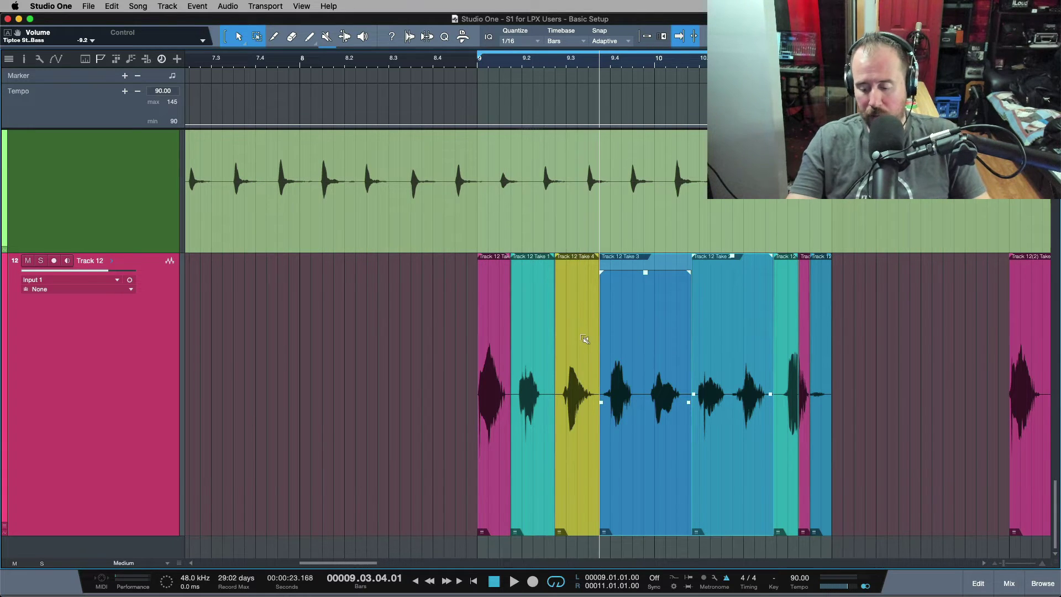
pyautogui.scroll(-5, 582, 335)
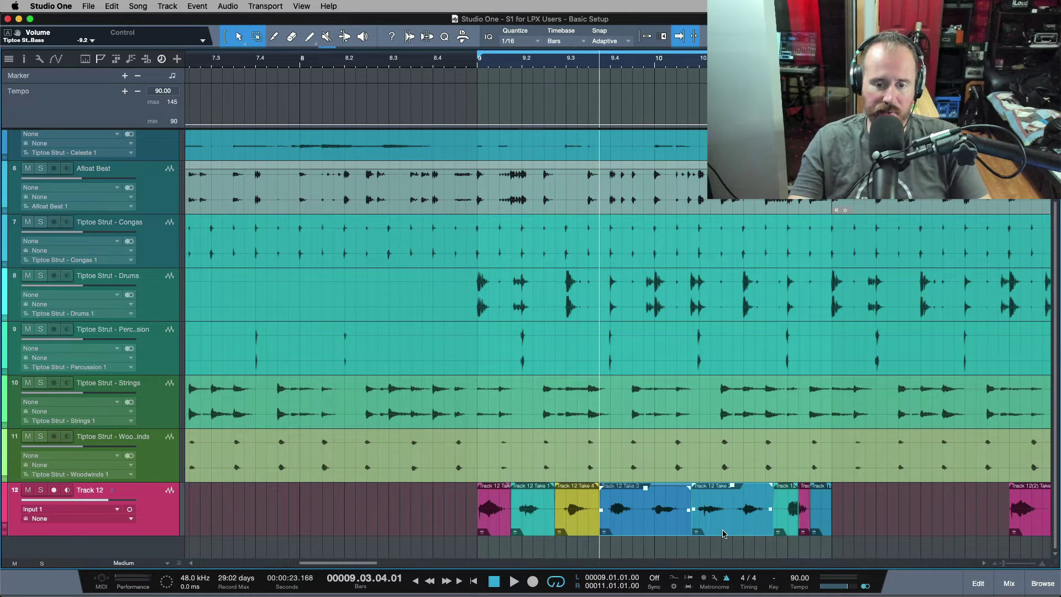
pyautogui.hscroll(3, 335, 518)
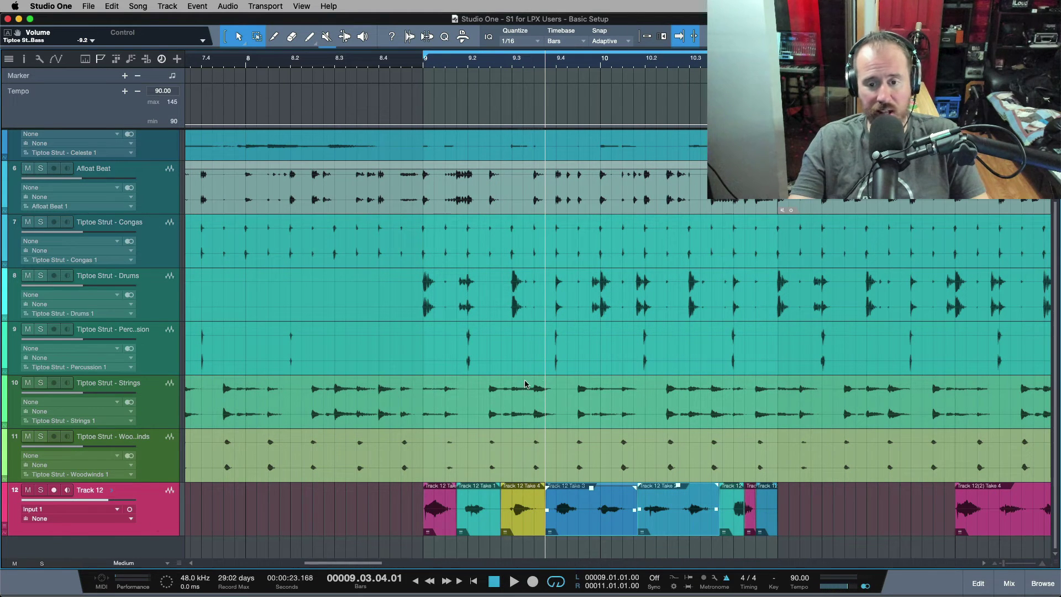
pyautogui.hotkey('ctrl', 'f')
pyautogui.scroll(-5, 540, 375)
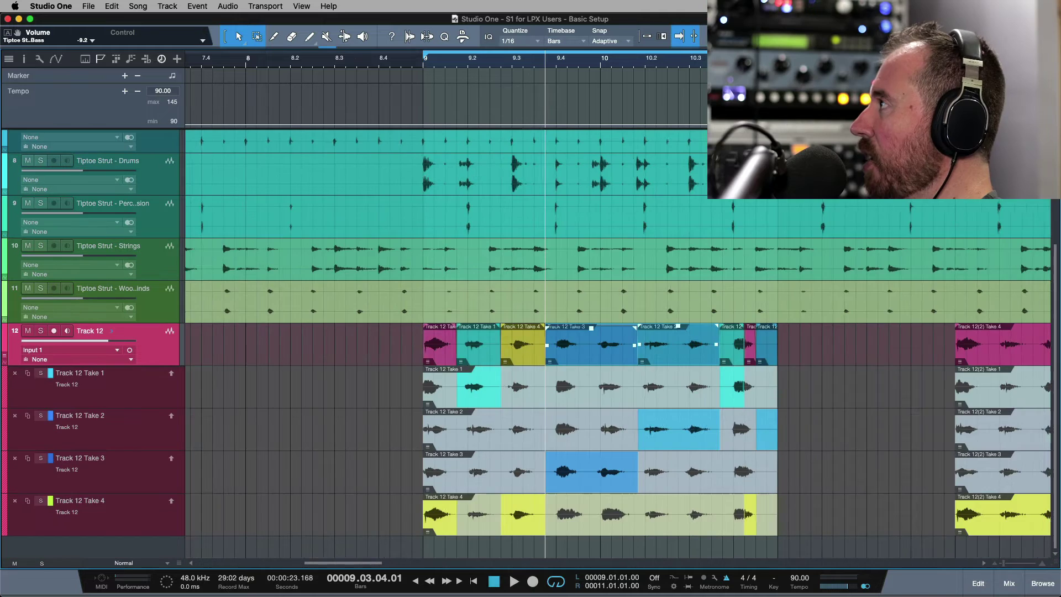
# - Comp Take 3 over the final note, from about beat 10.4 to the end of the recording
pyautogui.press('e')
pyautogui.press('e')
pyautogui.press('e')
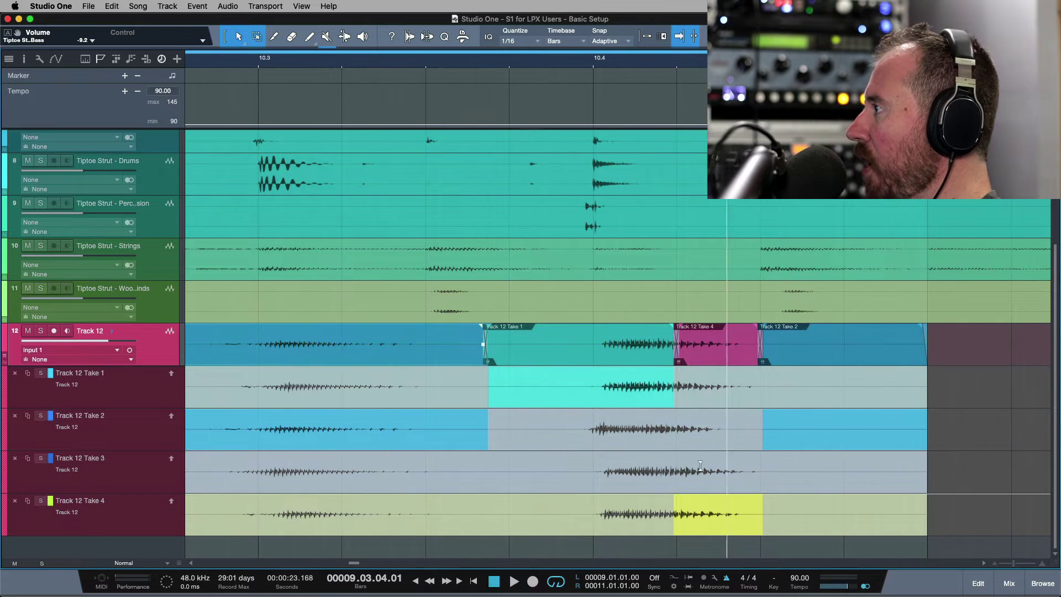
pyautogui.moveTo(589, 472); pyautogui.dragTo(935, 489)
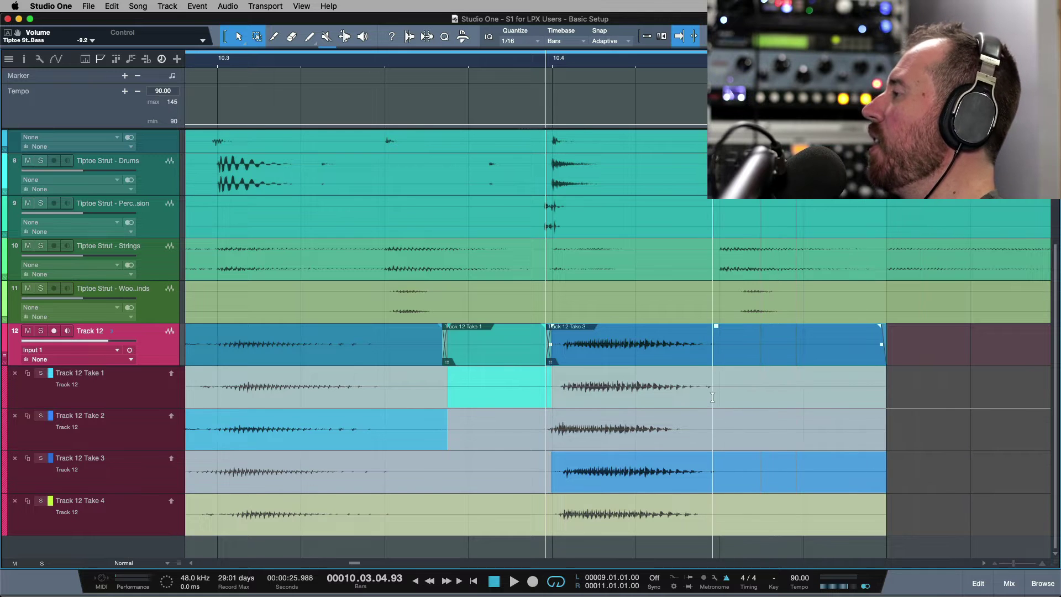
# - Cycle the comp segment covering beats 10.2 and 10.3 through Takes 4, 1 and 2, ending on Take 4
pyautogui.hscroll(-10, 386, 461)
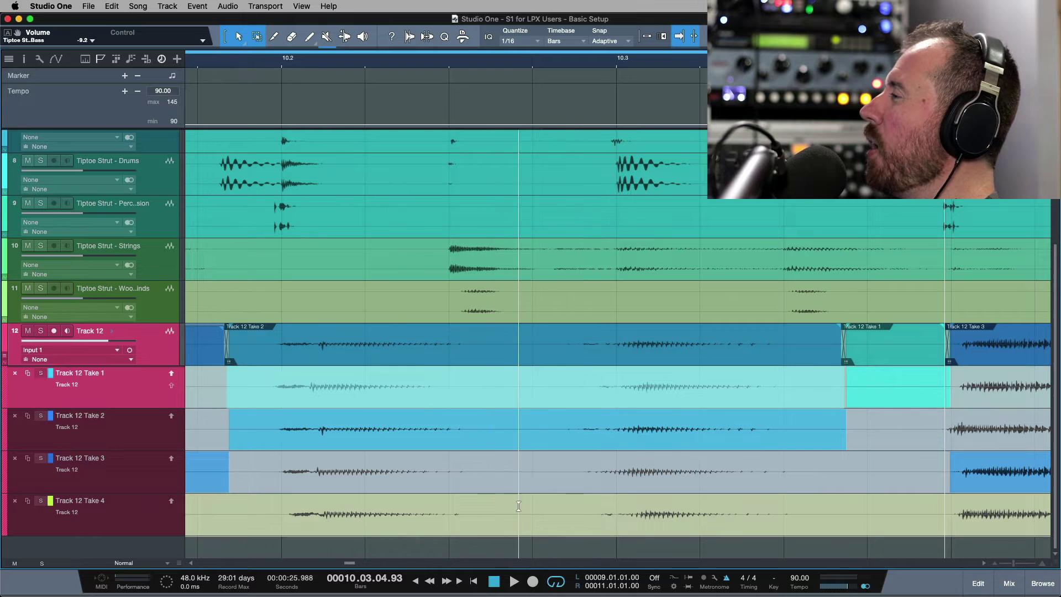
pyautogui.click(546, 519)
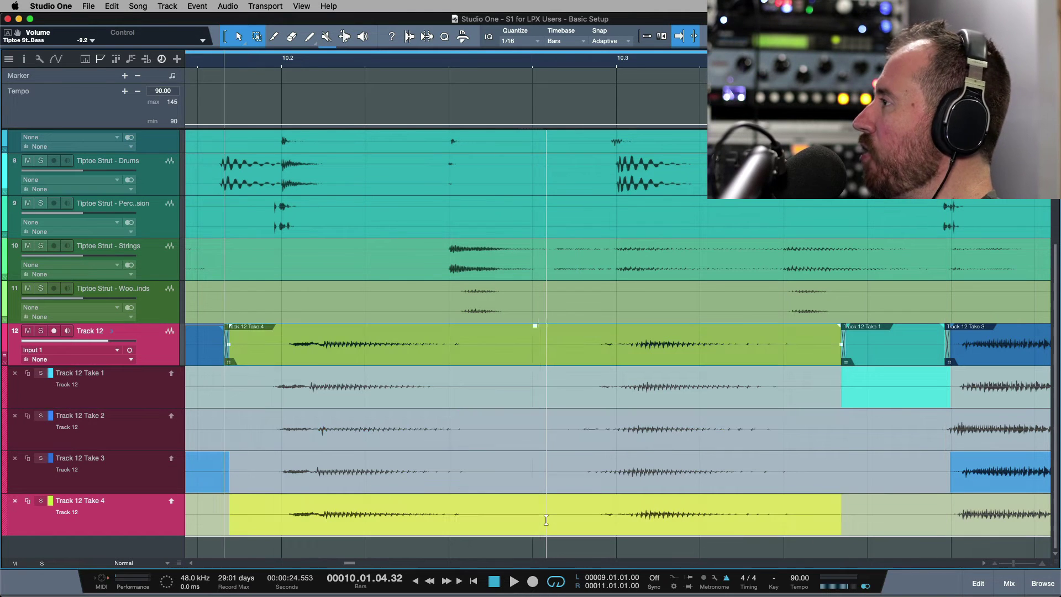
pyautogui.click(576, 380)
pyautogui.click(581, 428)
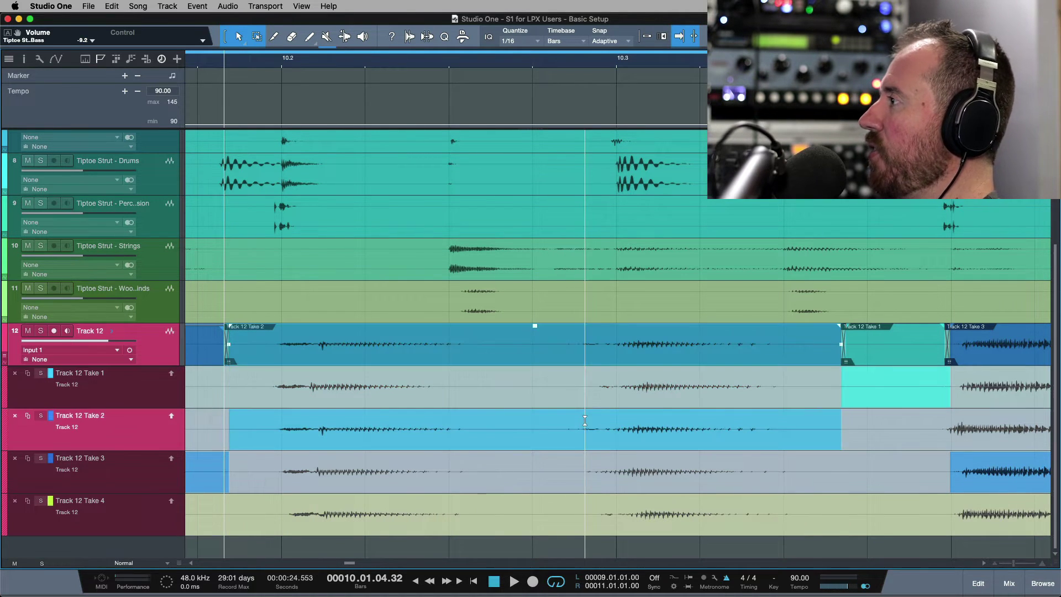
pyautogui.click(581, 517)
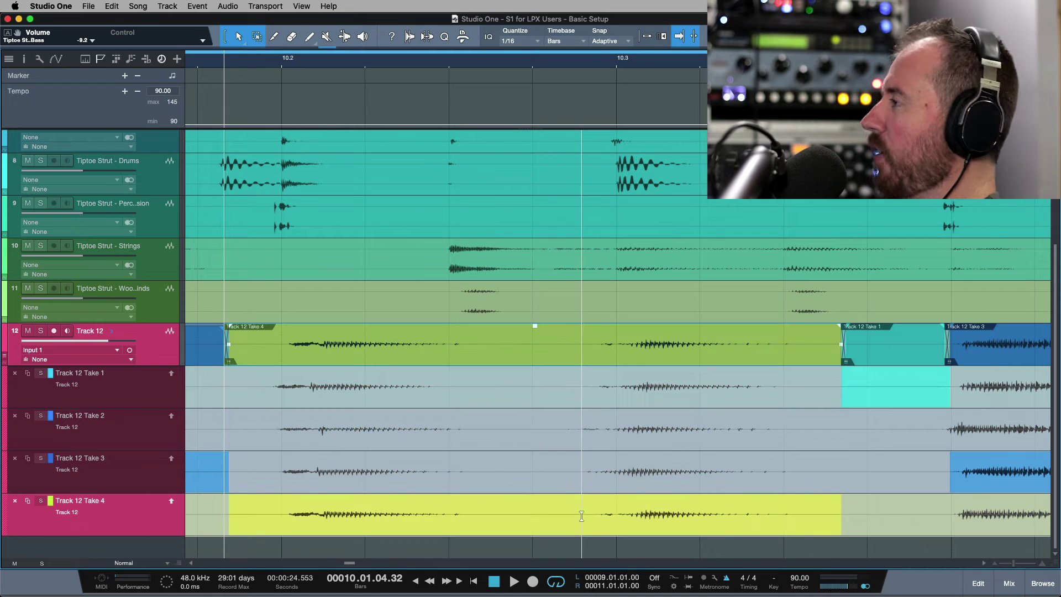
# - Switch the first comp segment at the start of bar 9 to Take 2
pyautogui.scroll(-5, 581, 516)
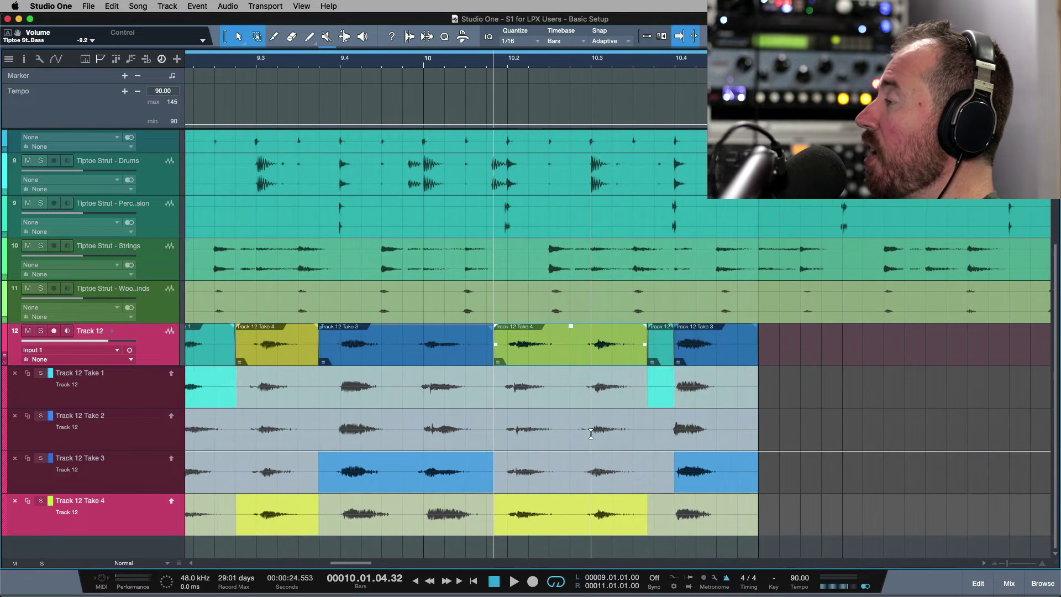
pyautogui.hscroll(-10, 590, 433)
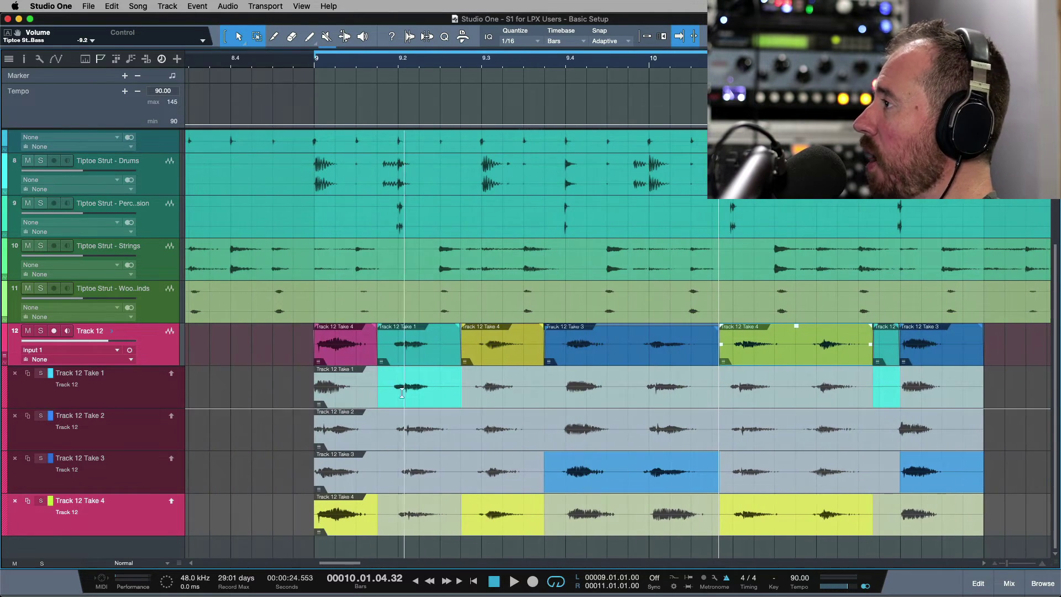
pyautogui.click(346, 429)
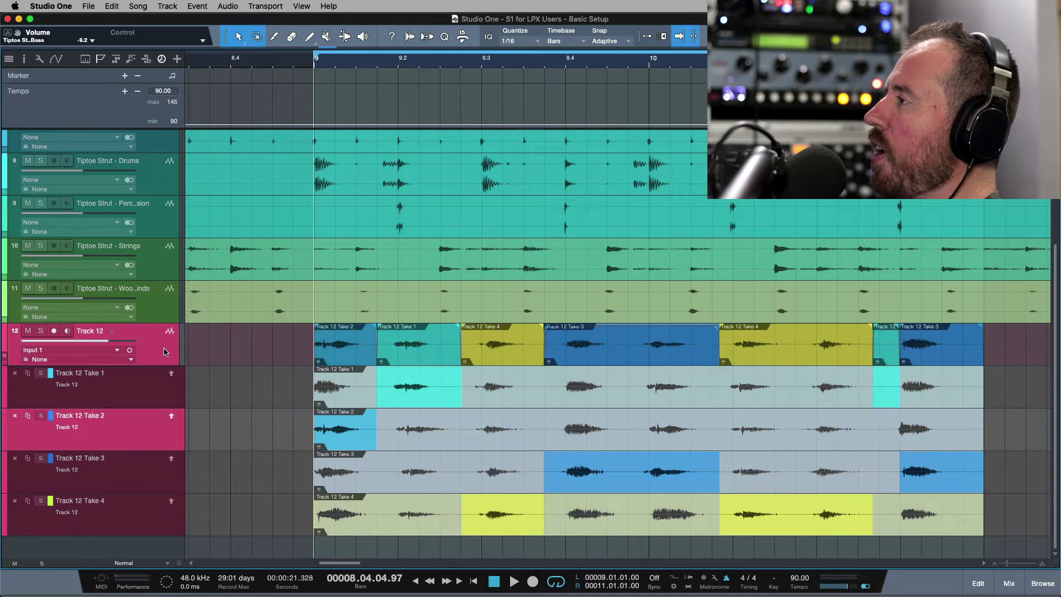
# - Set the track height to Medium and slip the audio inside the Take 4 segment near beat 10.2 slightly earlier
pyautogui.click(634, 340)
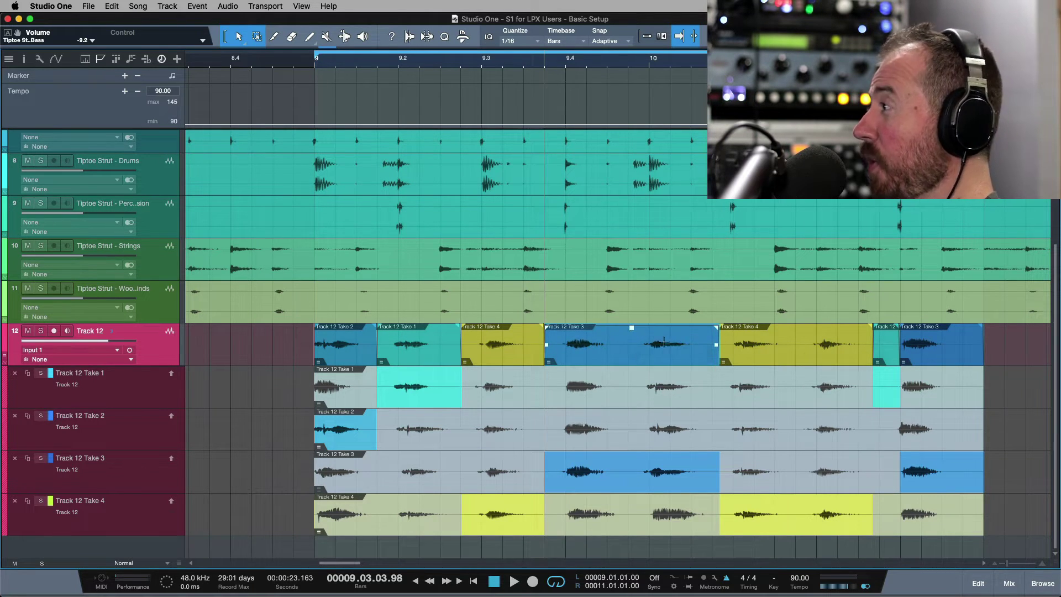
pyautogui.hscroll(3, 676, 354)
pyautogui.click(681, 349)
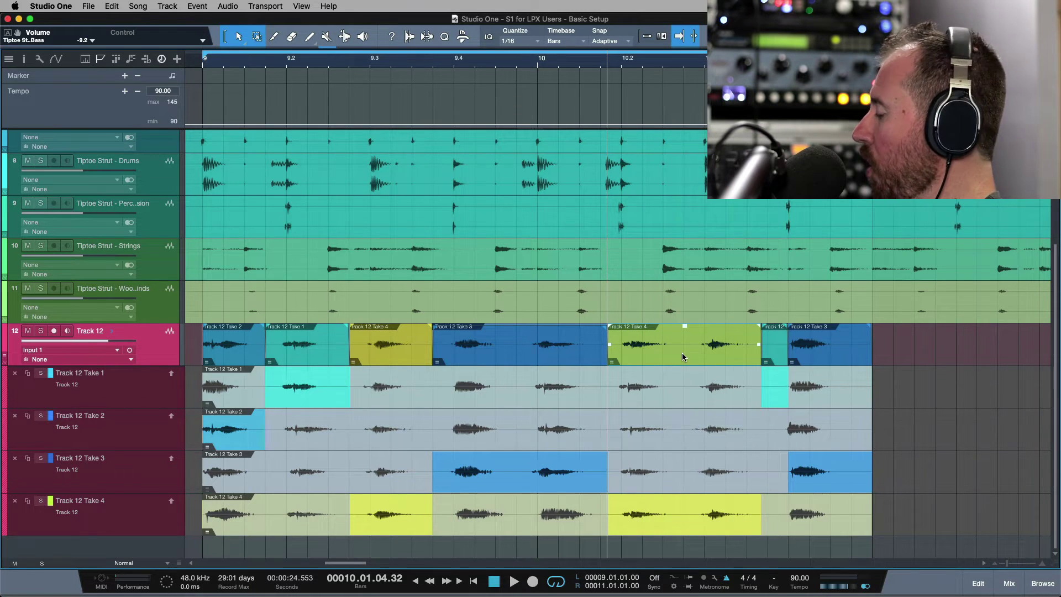
pyautogui.hotkey('shift', 'e')
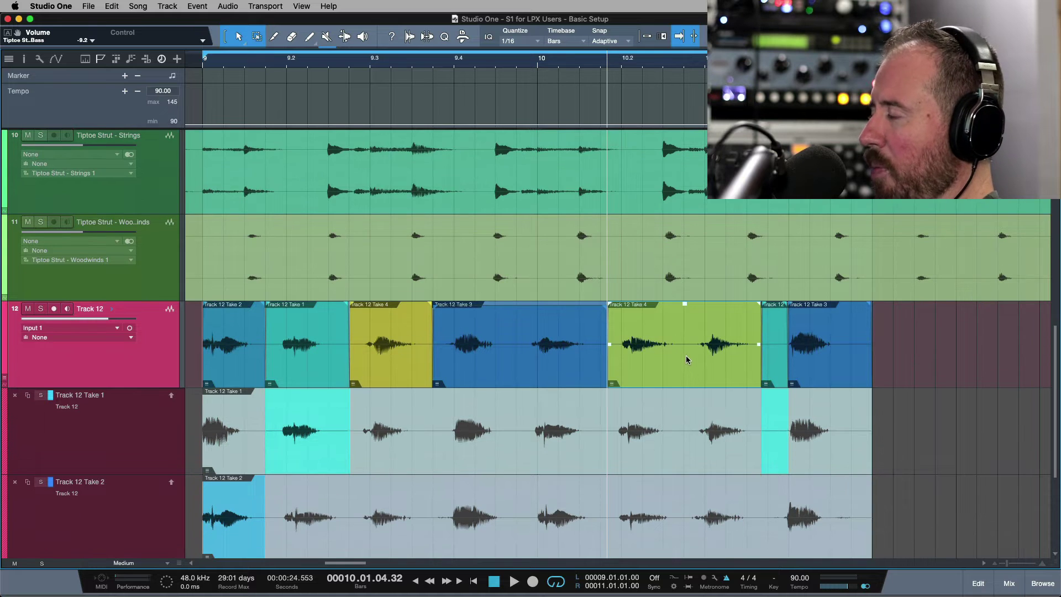
pyautogui.press('alt+super')
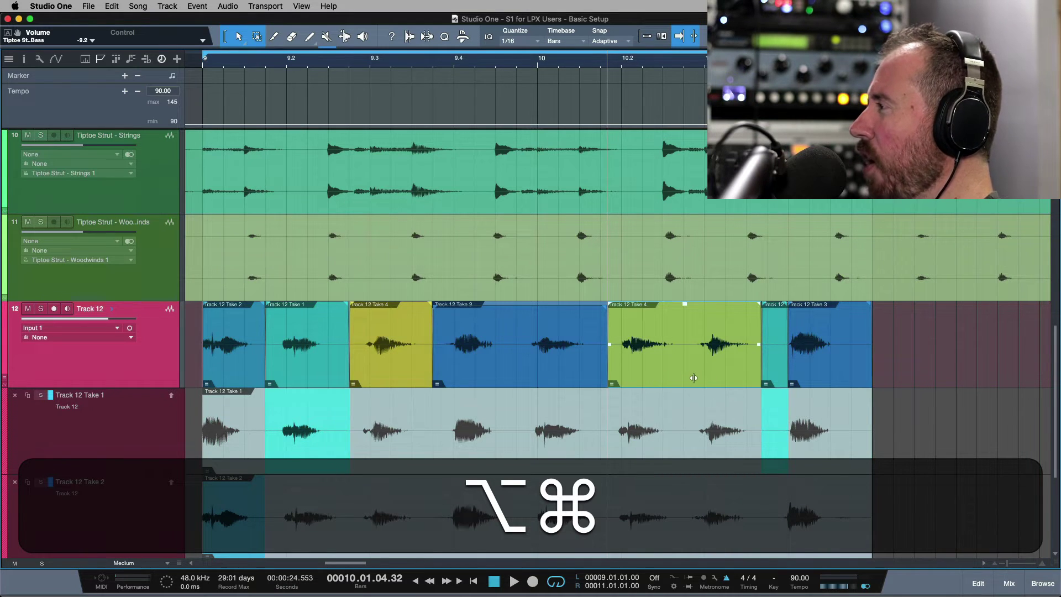
pyautogui.moveTo(691, 377); pyautogui.dragTo(684, 379)
pyautogui.scroll(-5, 687, 367)
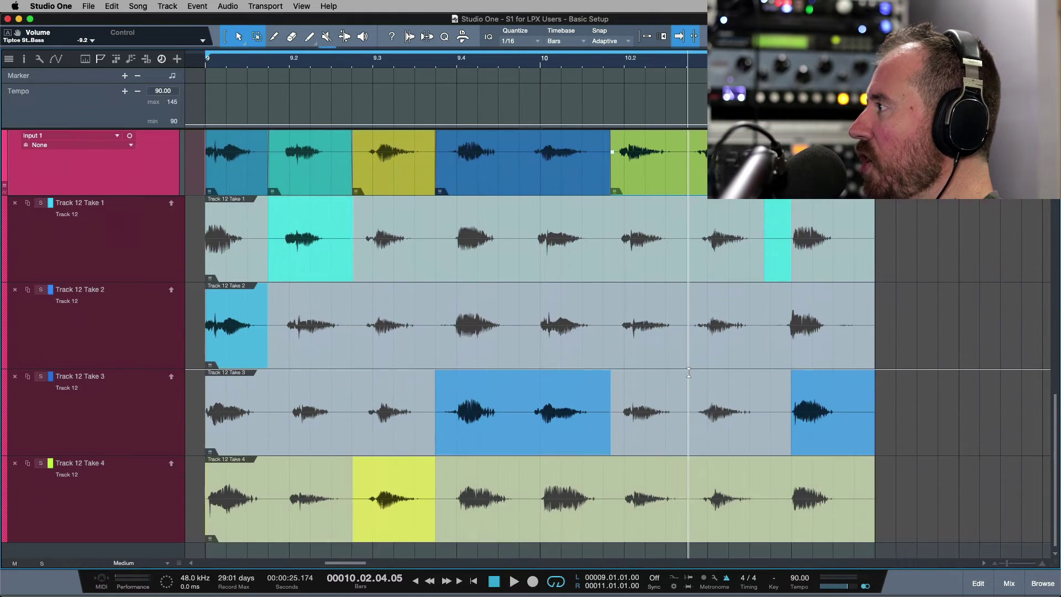
pyautogui.scroll(3, 692, 492)
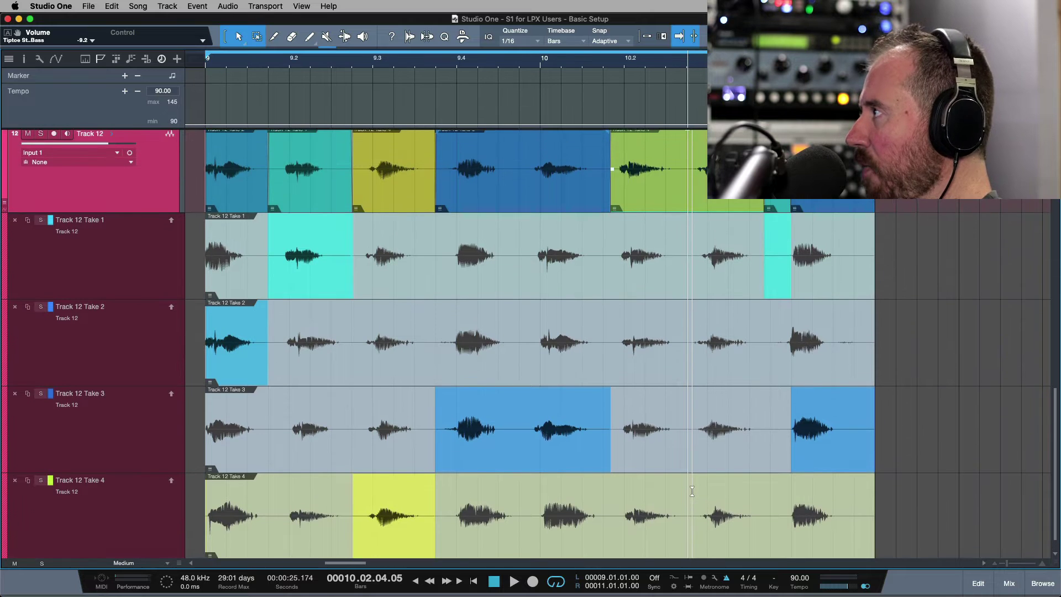
pyautogui.moveTo(707, 218); pyautogui.dragTo(703, 220)
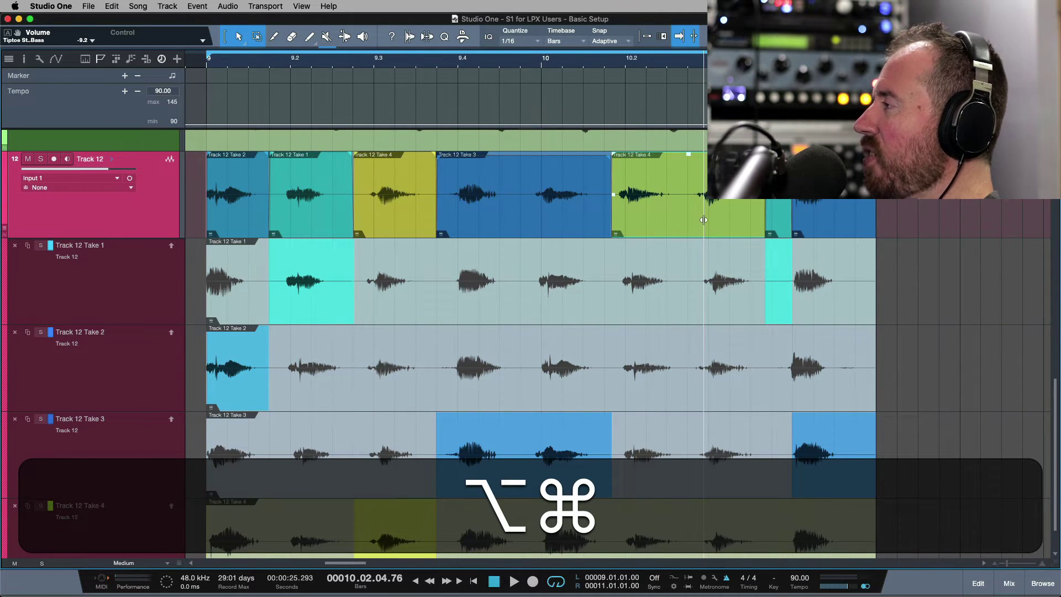
# - Slip the audio slightly within the Take 4 segment at beat 9.3 and the neighbouring Take 1, Take 2 and Take 3 segments
pyautogui.hscroll(-5, 703, 217)
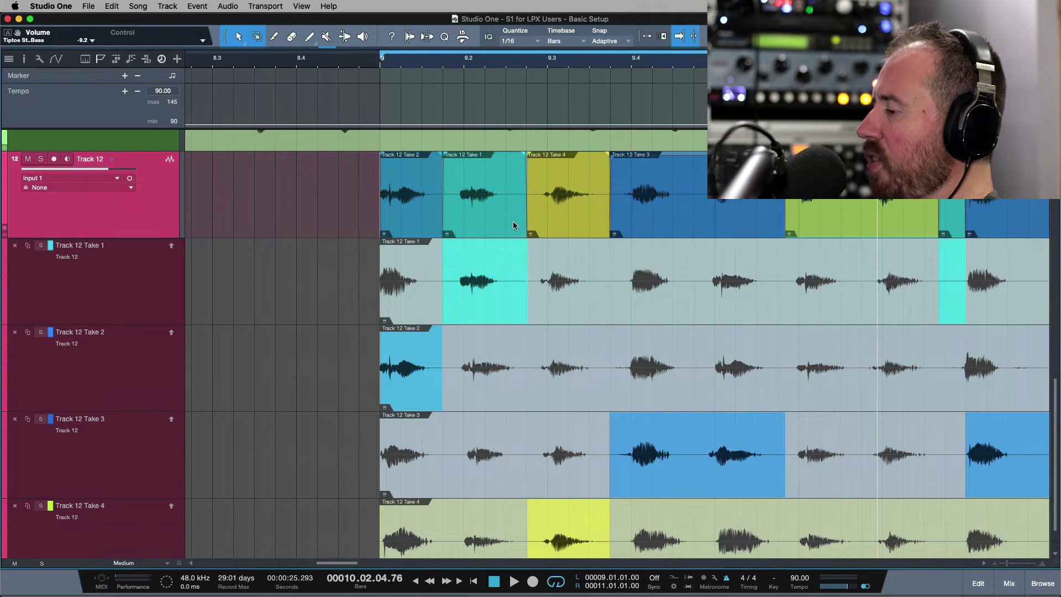
pyautogui.keyDown('alt'); pyautogui.keyDown('super'); pyautogui.click(565, 223); pyautogui.keyUp('super'); pyautogui.keyUp('alt')
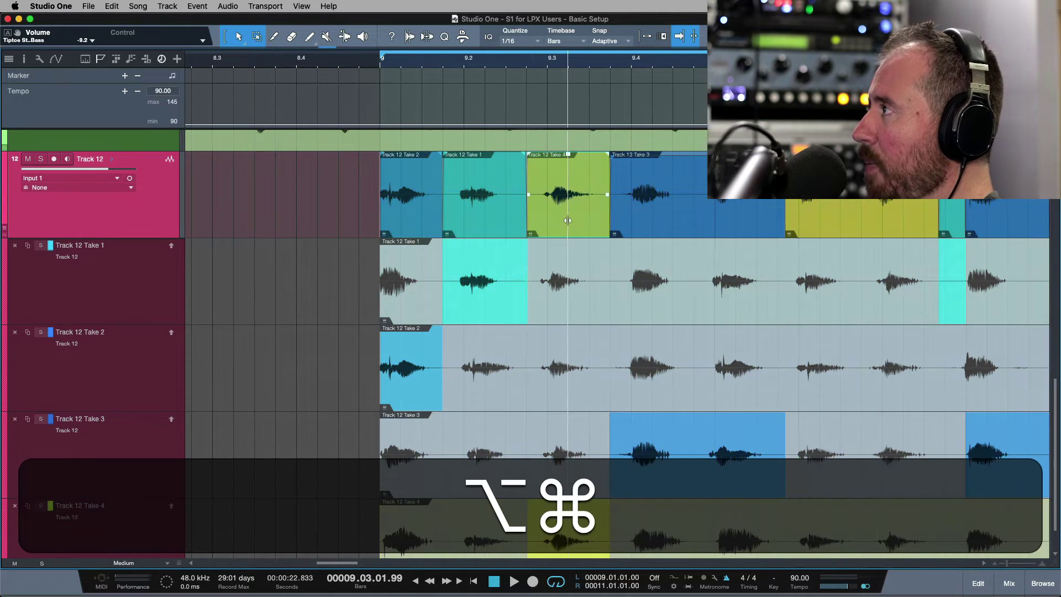
pyautogui.moveTo(565, 222); pyautogui.dragTo(563, 223)
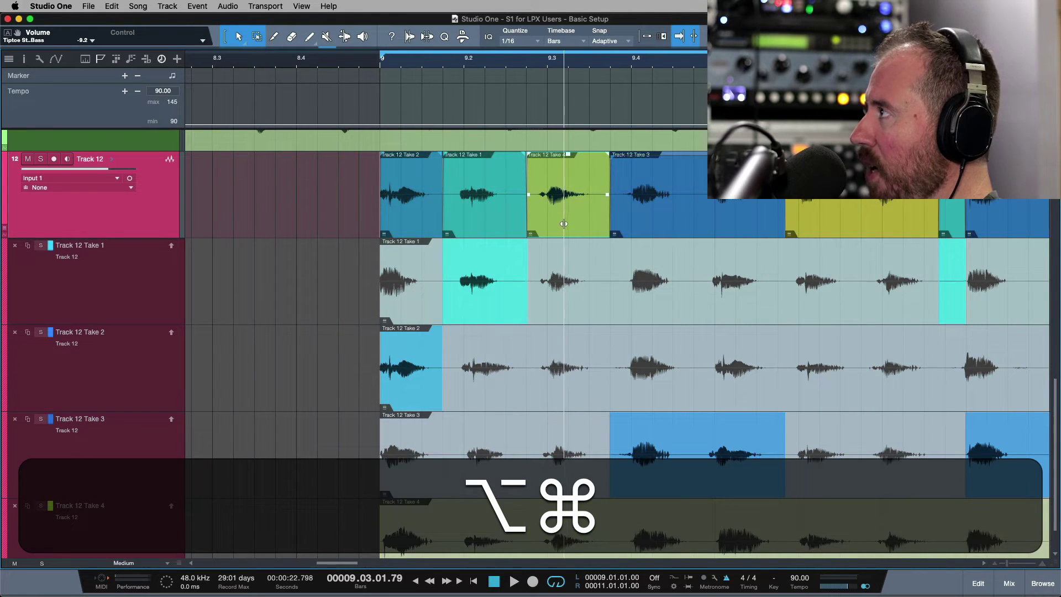
pyautogui.keyDown('alt'); pyautogui.keyDown('super'); pyautogui.click(492, 222); pyautogui.keyUp('super'); pyautogui.keyUp('alt')
pyautogui.keyDown('alt'); pyautogui.keyDown('super'); pyautogui.click(415, 216); pyautogui.keyUp('super'); pyautogui.keyUp('alt')
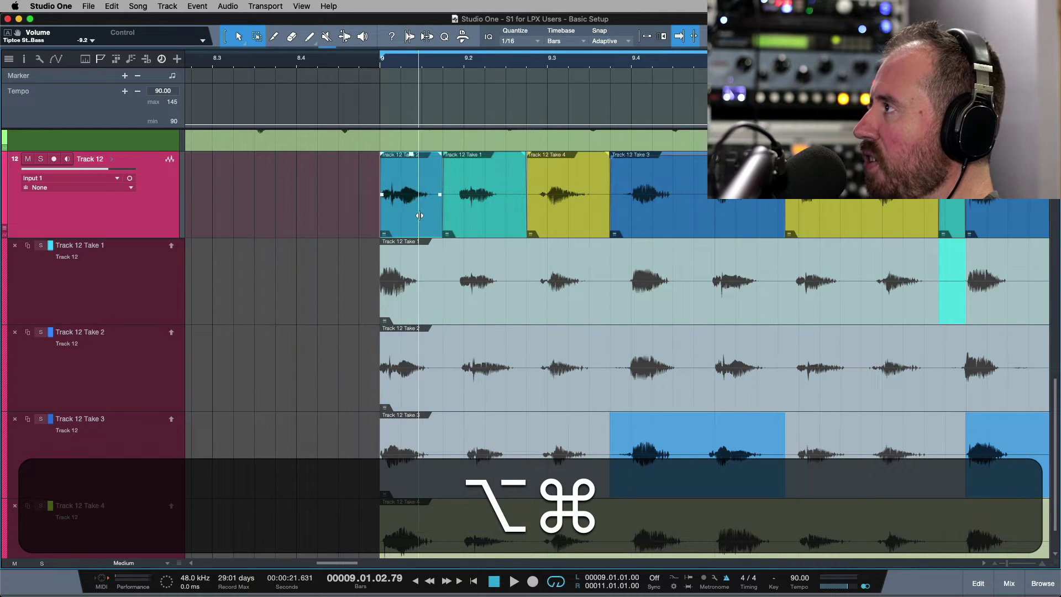
pyautogui.keyDown('alt'); pyautogui.keyDown('super'); pyautogui.click(716, 212); pyautogui.keyUp('super'); pyautogui.keyUp('alt')
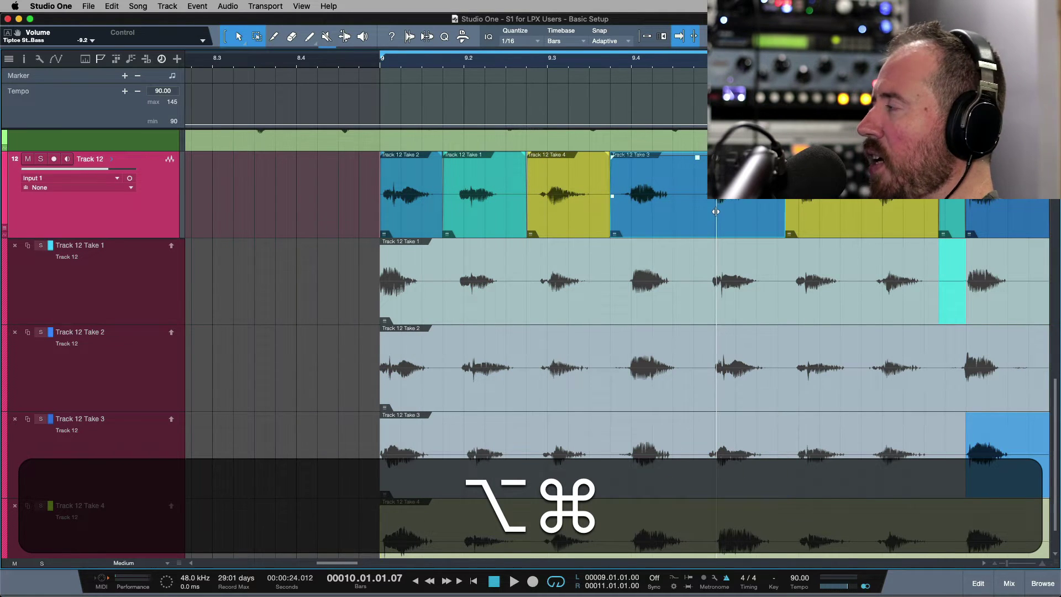
pyautogui.hscroll(2, 750, 203)
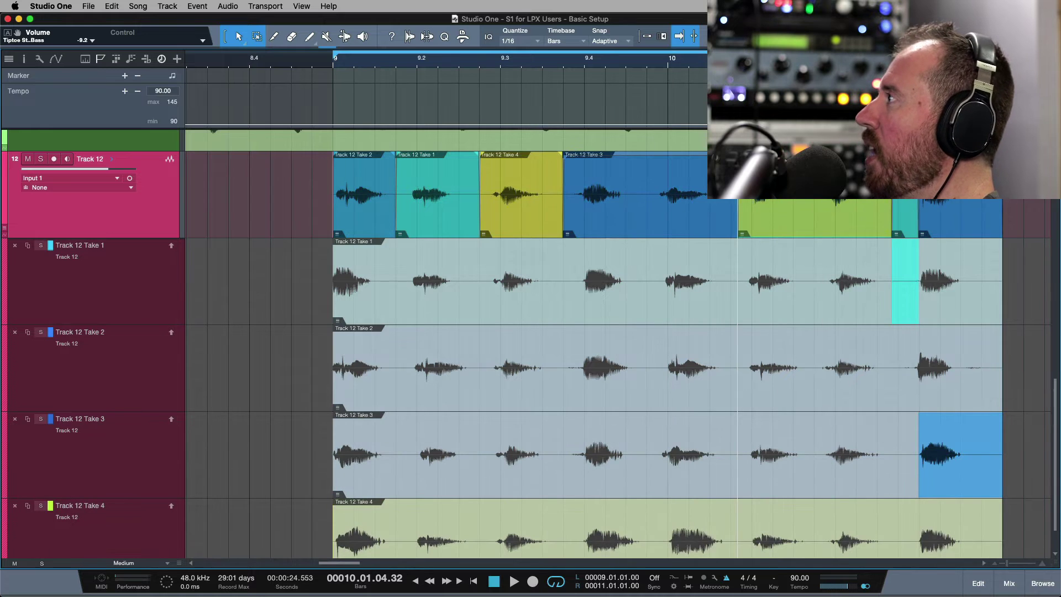
pyautogui.keyDown('alt'); pyautogui.keyDown('super'); pyautogui.click(668, 221); pyautogui.keyUp('super'); pyautogui.keyUp('alt')
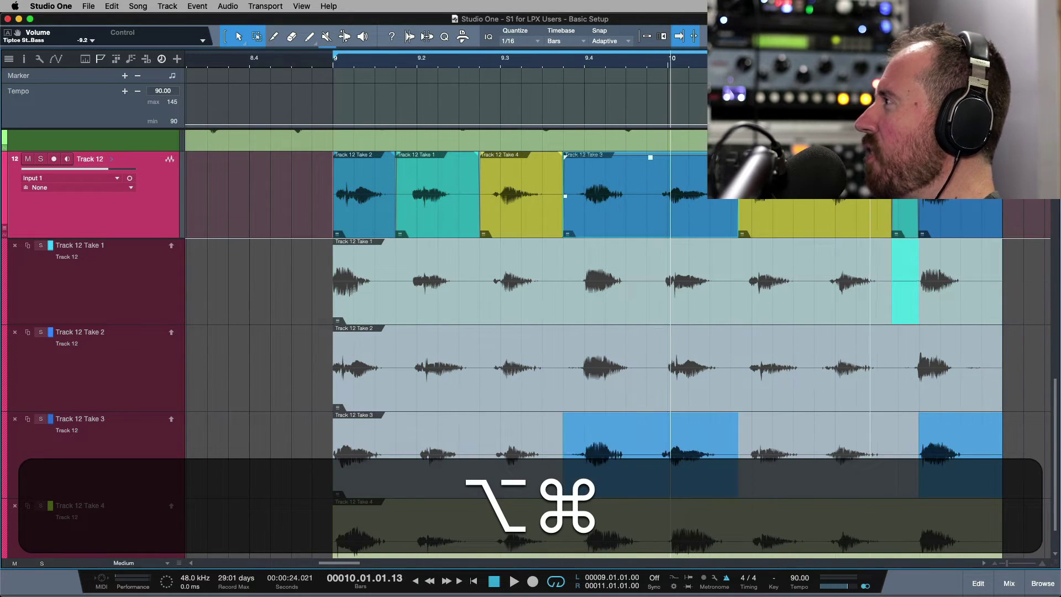
# - Comp Take 2 from about beat 10.3 to the end, and shift its start and the Take 3 segment's end slightly later
pyautogui.hscroll(2, 668, 221)
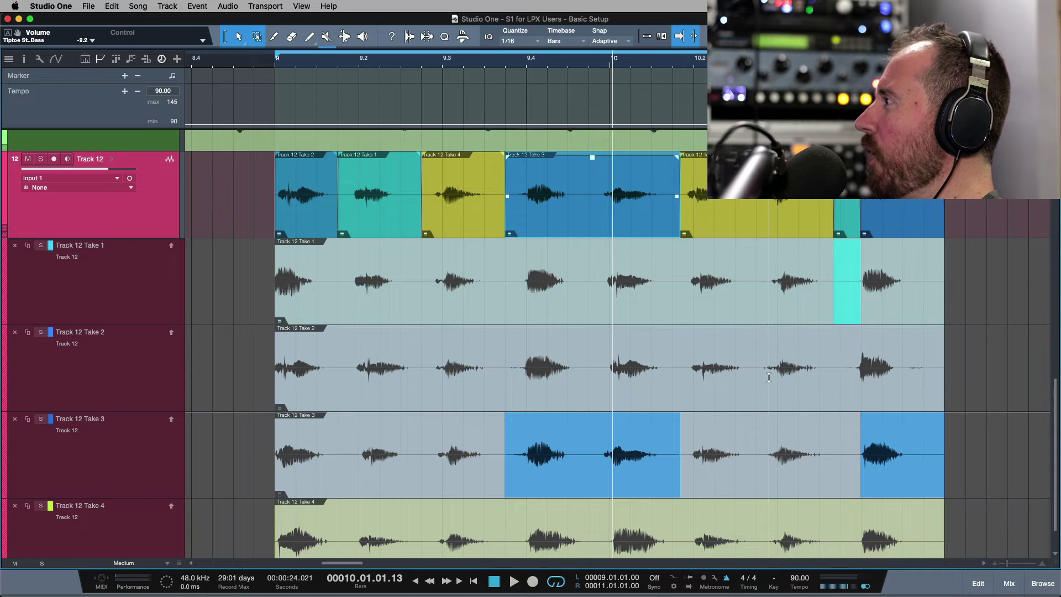
pyautogui.moveTo(758, 378); pyautogui.dragTo(945, 365)
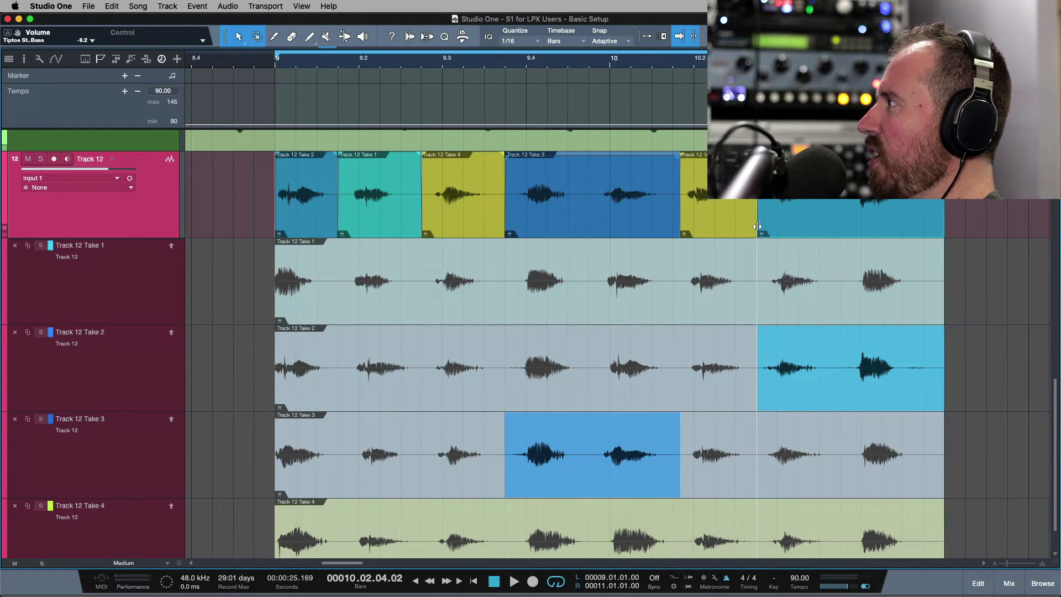
pyautogui.moveTo(757, 226)
pyautogui.mouseDown()
pyautogui.moveTo(784, 217)
pyautogui.moveTo(757, 218)
pyautogui.mouseUp()
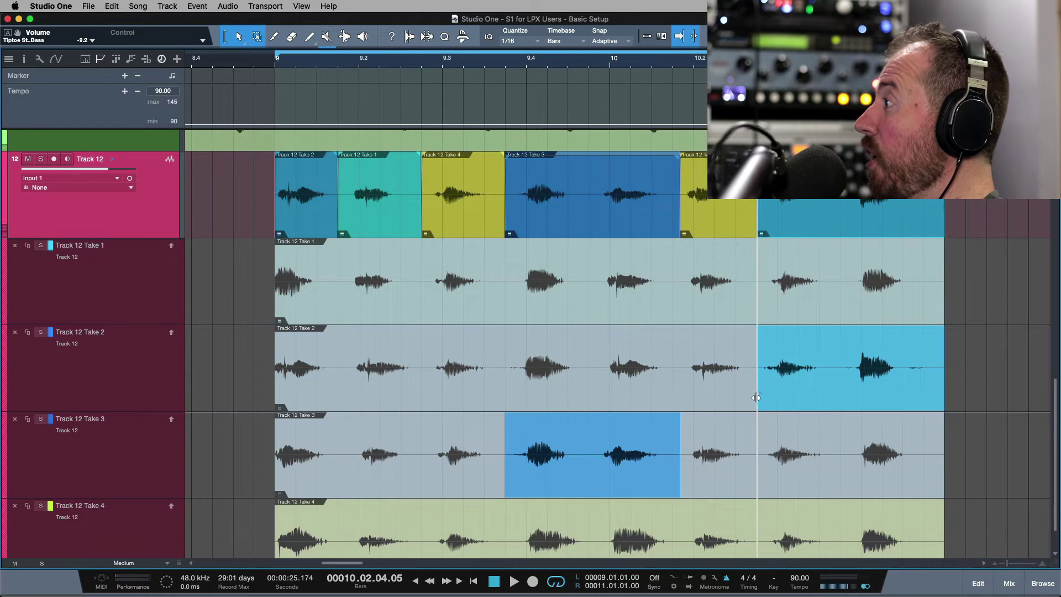
pyautogui.moveTo(756, 397)
pyautogui.mouseDown()
pyautogui.moveTo(781, 392)
pyautogui.moveTo(763, 392)
pyautogui.mouseUp()
pyautogui.moveTo(679, 471); pyautogui.dragTo(684, 471)
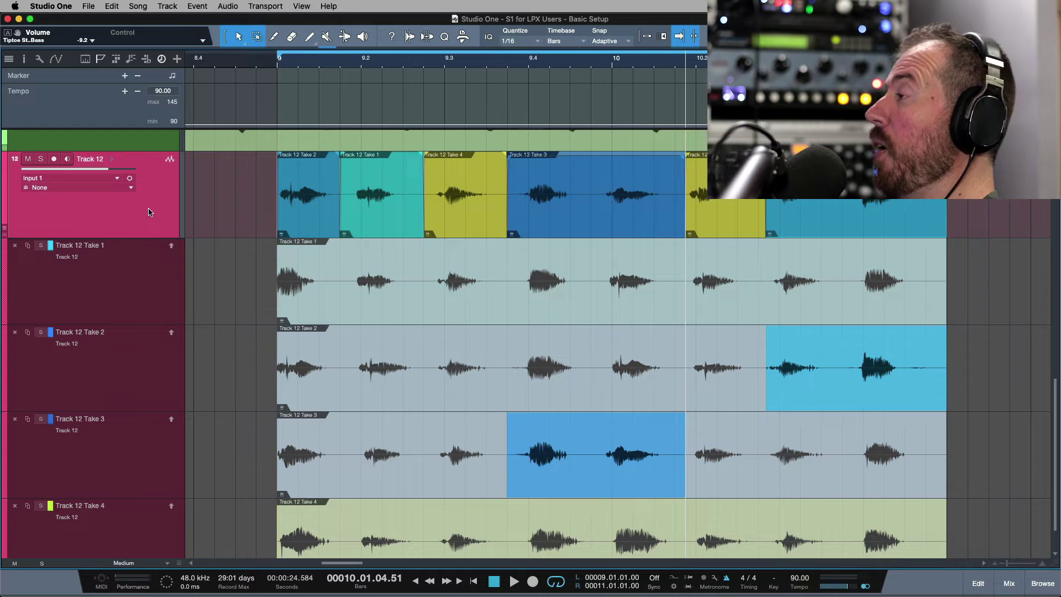
# - Hide Track 12's take layers, show them again, and reduce the track heights so all four takes fit in view
pyautogui.hotkey('shift', 'l')
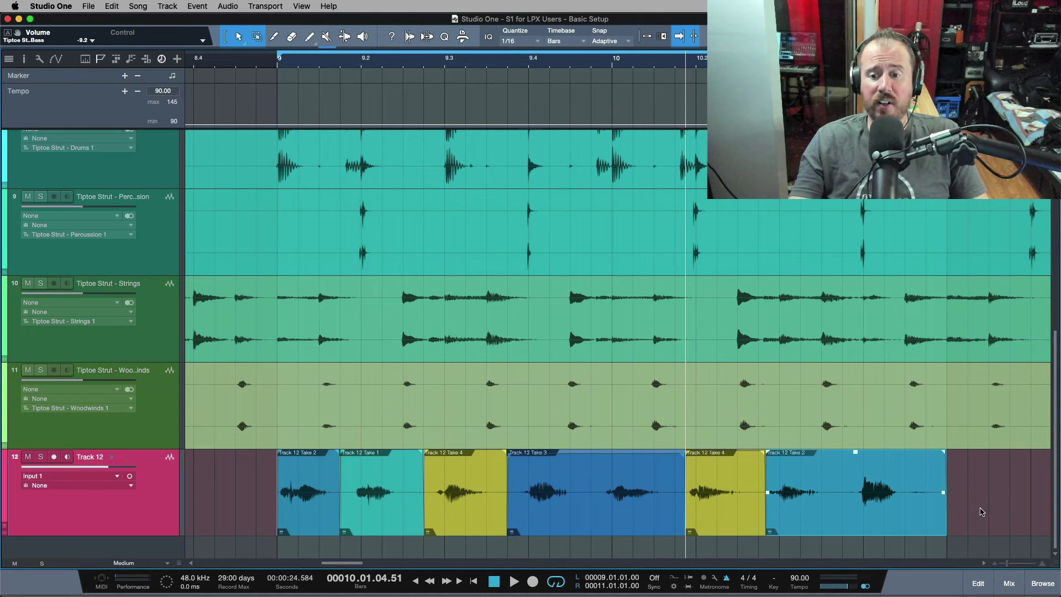
pyautogui.hotkey('shift', 'l')
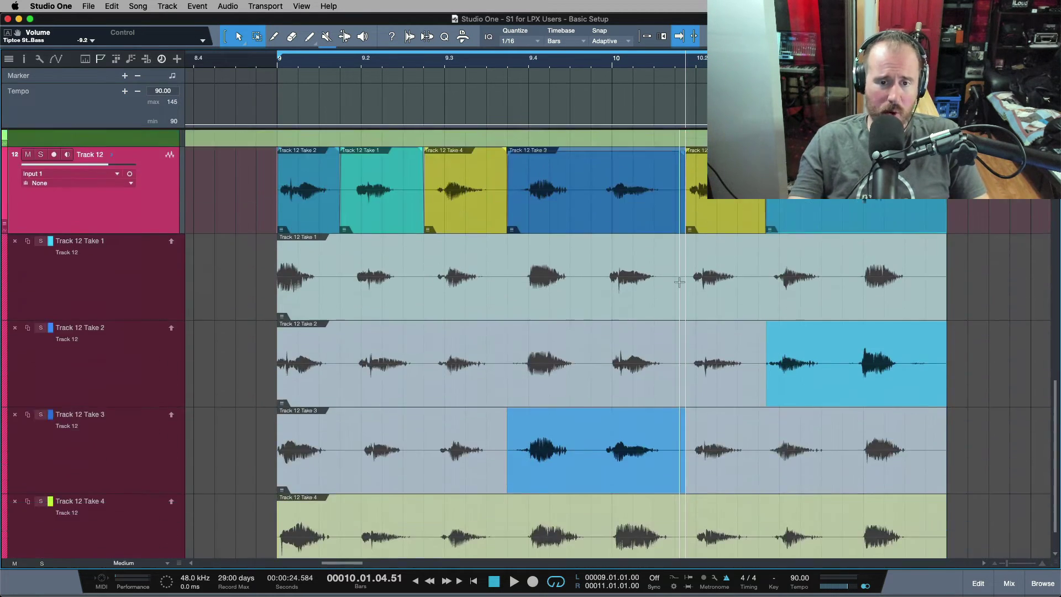
pyautogui.scroll(3, 679, 285)
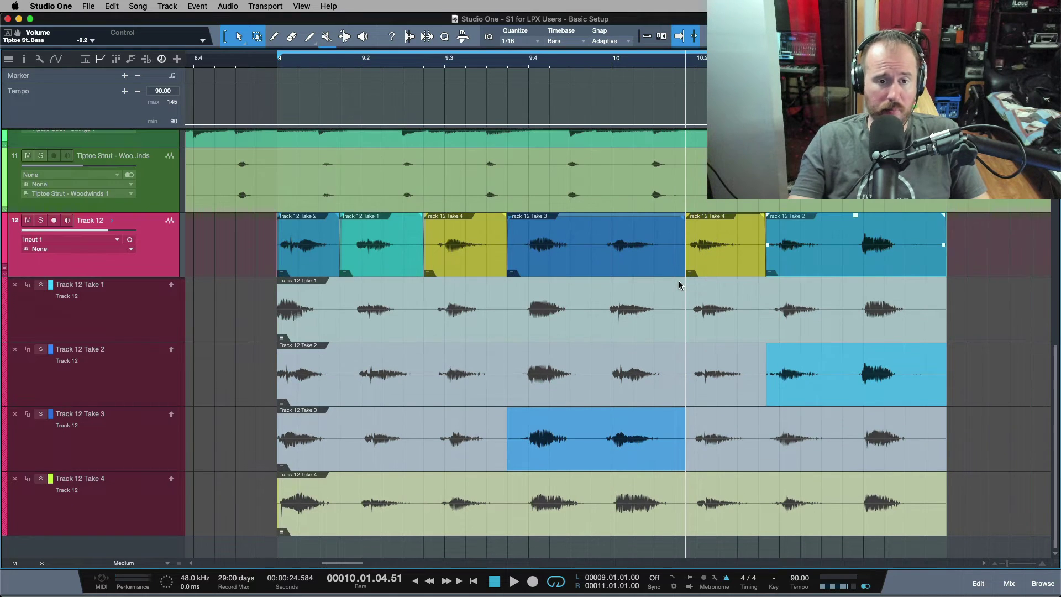
pyautogui.scroll(2, 679, 285)
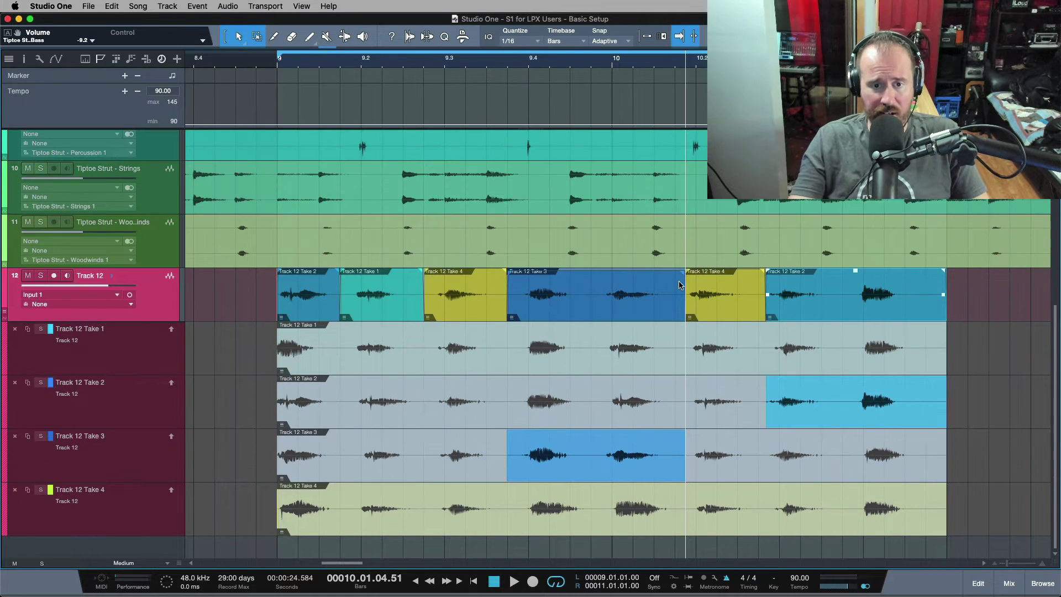
pyautogui.scroll(1, 679, 285)
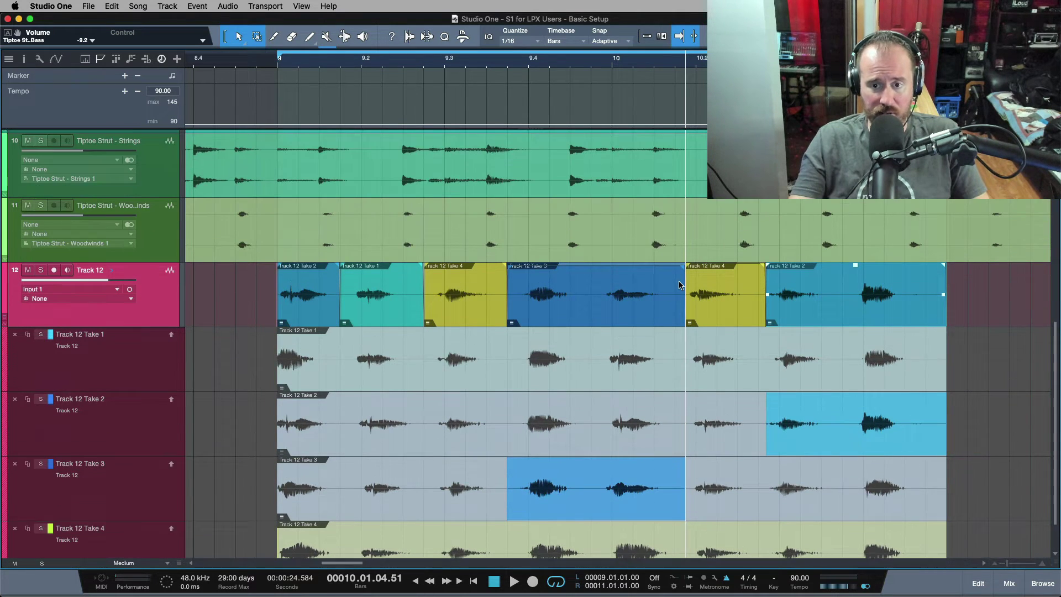
# - Select all comp segments on Track 12 and open them for editing in Melodyne
pyautogui.click(985, 263)
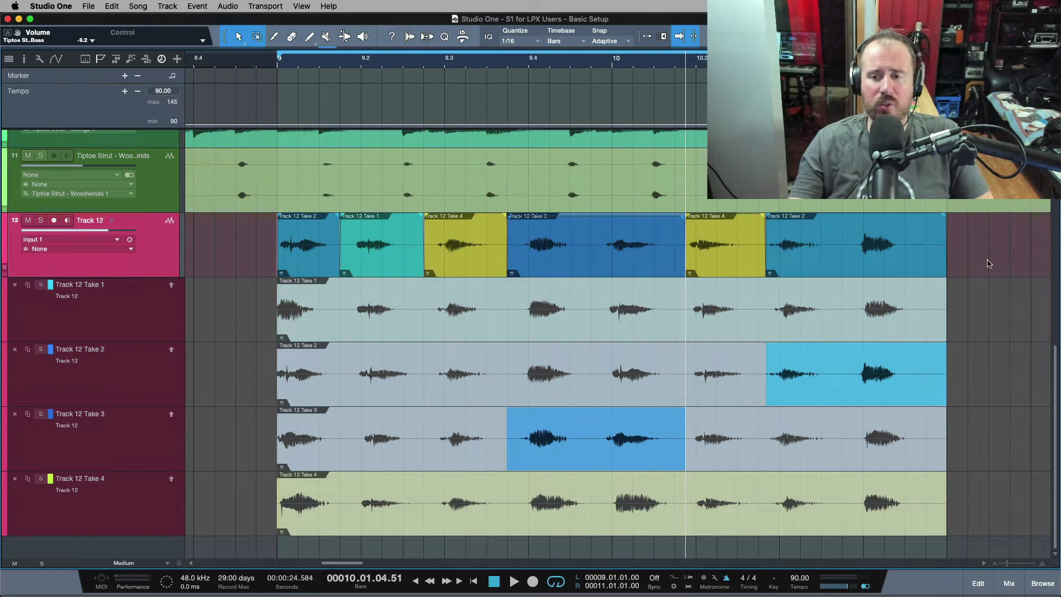
pyautogui.moveTo(941, 265); pyautogui.dragTo(226, 265)
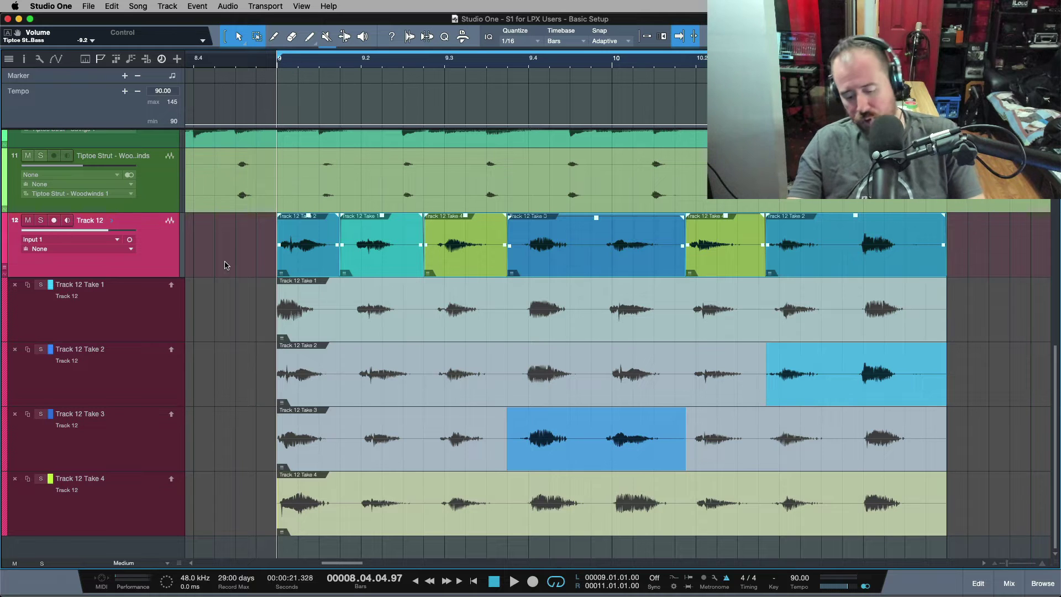
pyautogui.press('super+m')
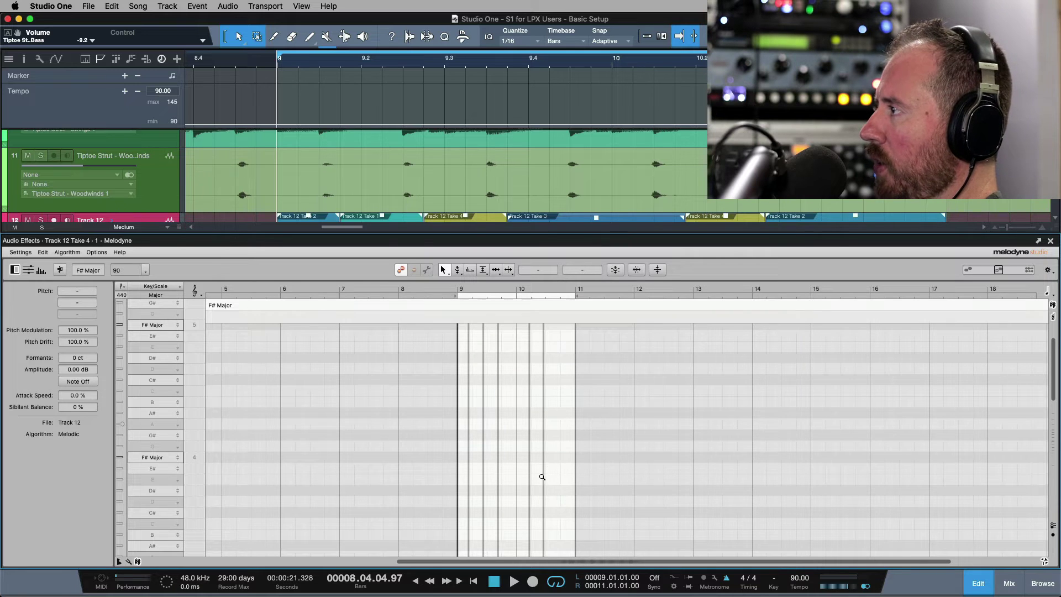
# - Bring the comp's notes into view in Melodyne, close its editor, and hide Track 12's take layers
pyautogui.moveTo(500, 442); pyautogui.dragTo(505, 353)
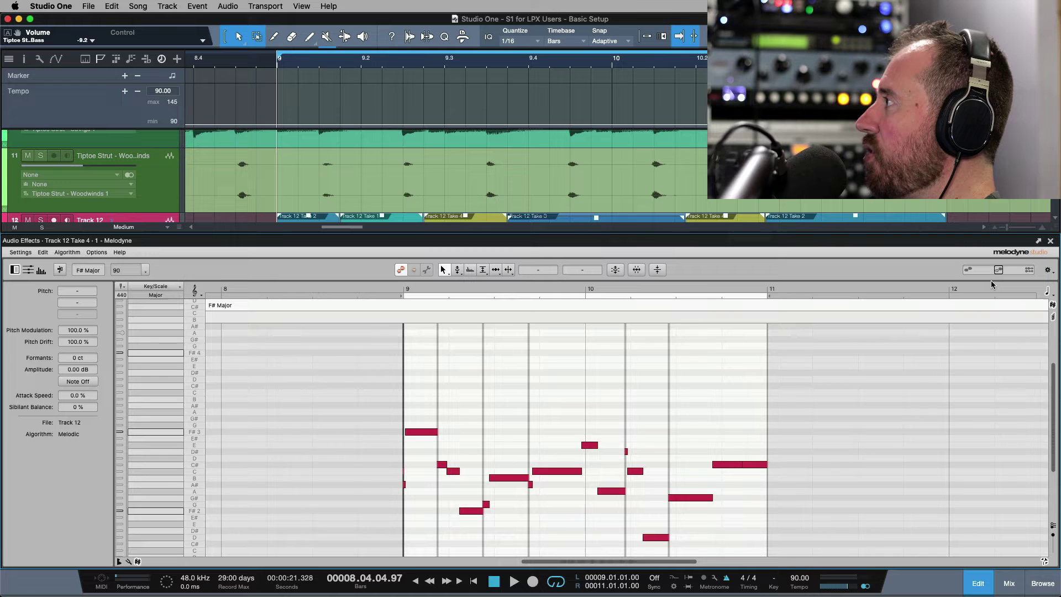
pyautogui.click(1050, 241)
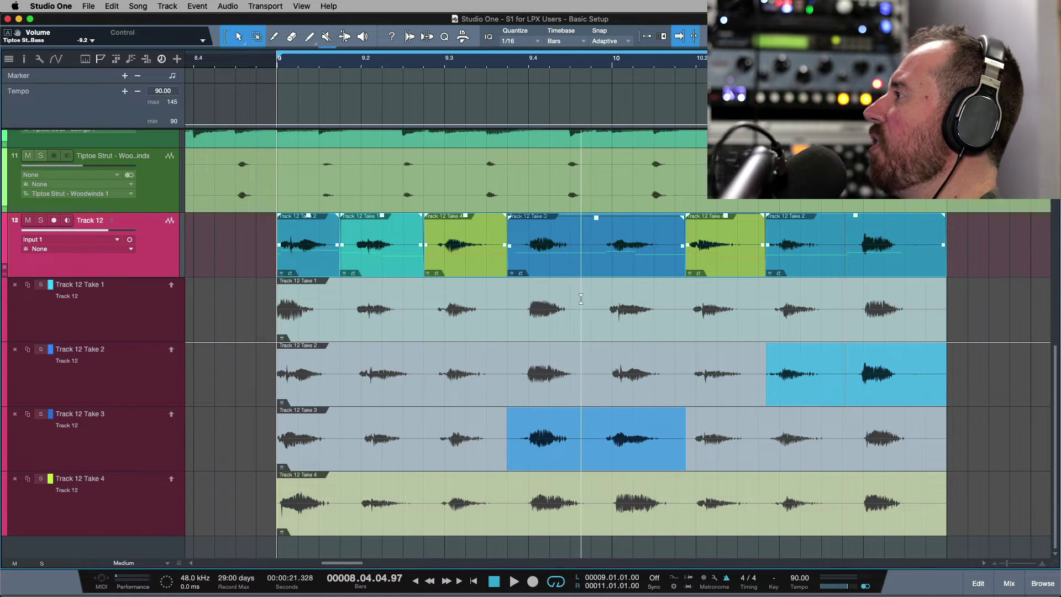
pyautogui.hscroll(2, 595, 255)
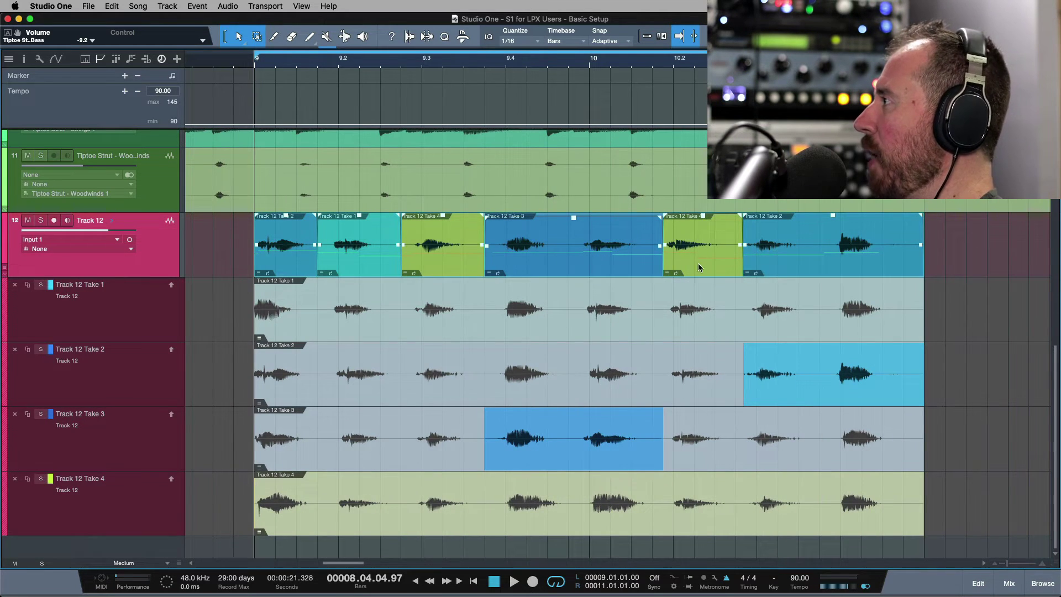
pyautogui.click(989, 263)
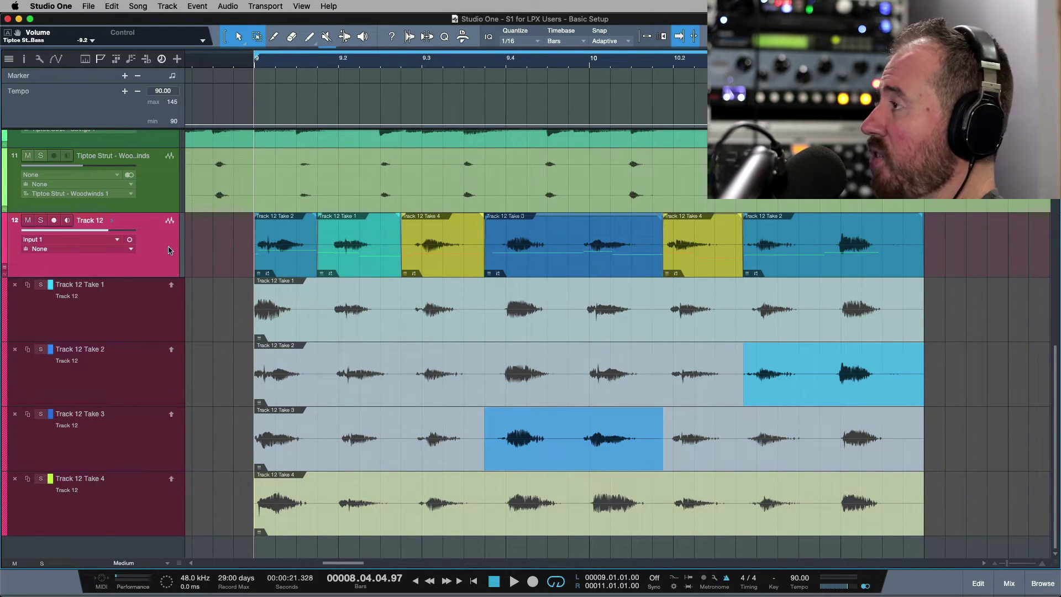
pyautogui.hotkey('shift', 'l')
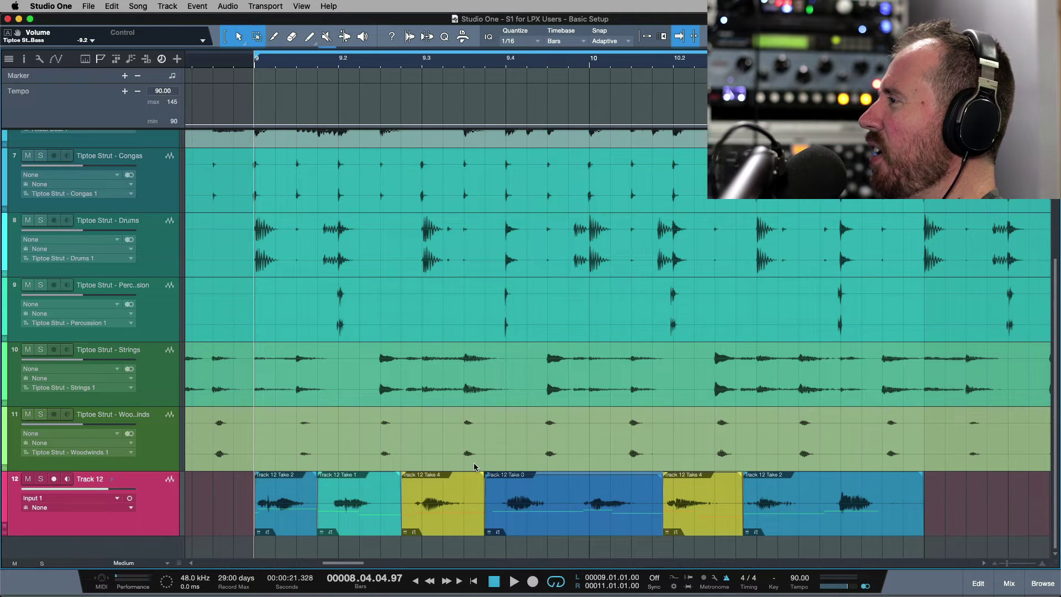
pyautogui.hscroll(-1, 481, 469)
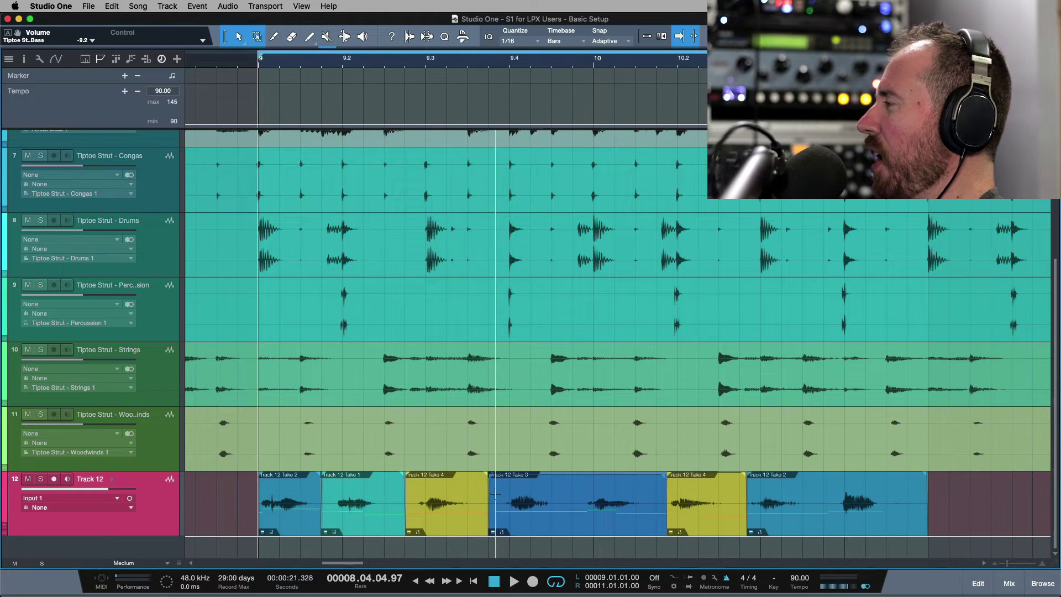
# - Try a curved fade-out at the end of the last Take 2 segment in bar 10, and undo it
pyautogui.moveTo(925, 475); pyautogui.dragTo(901, 487)
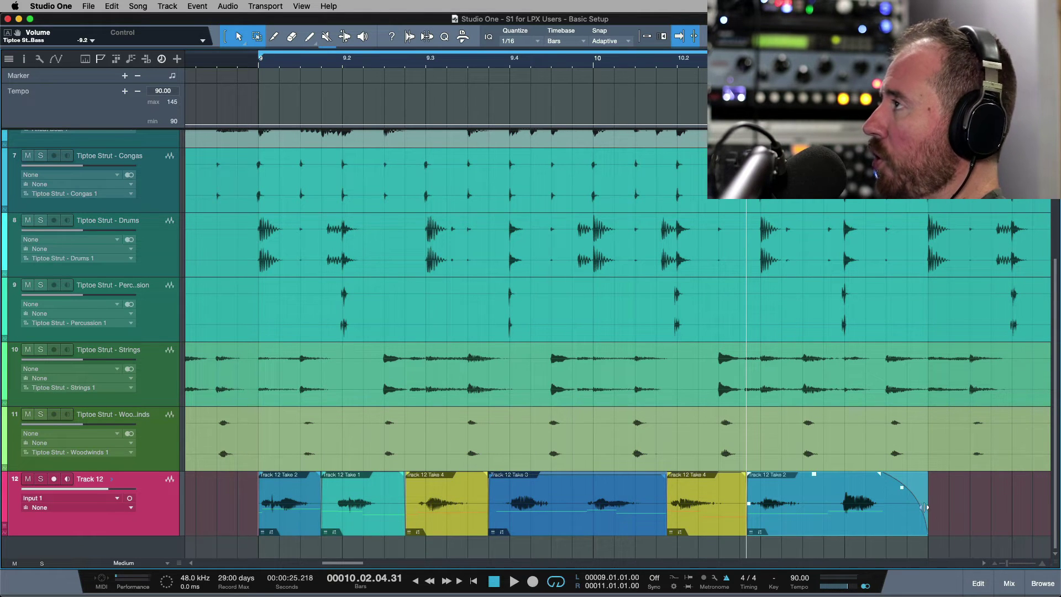
pyautogui.doubleClick(881, 480)
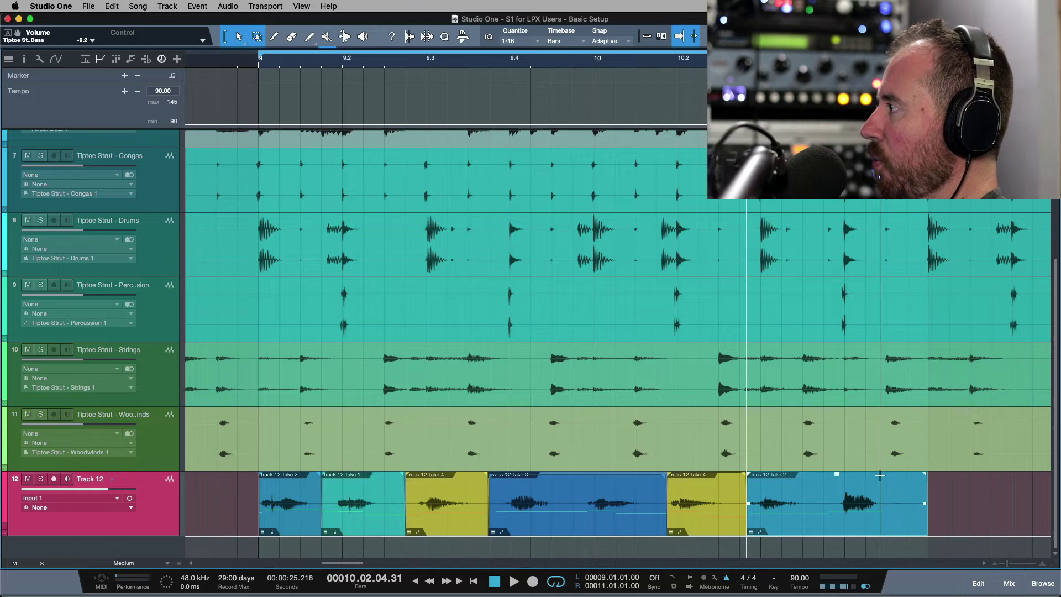
pyautogui.moveTo(881, 479); pyautogui.dragTo(914, 490)
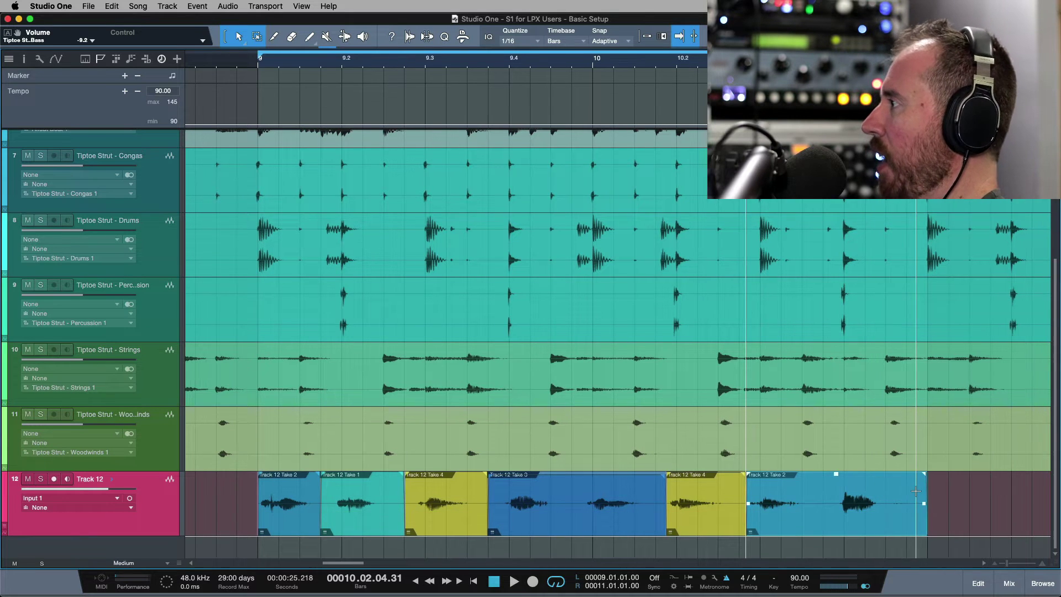
pyautogui.hscroll(1, 961, 508)
pyautogui.click(1006, 527)
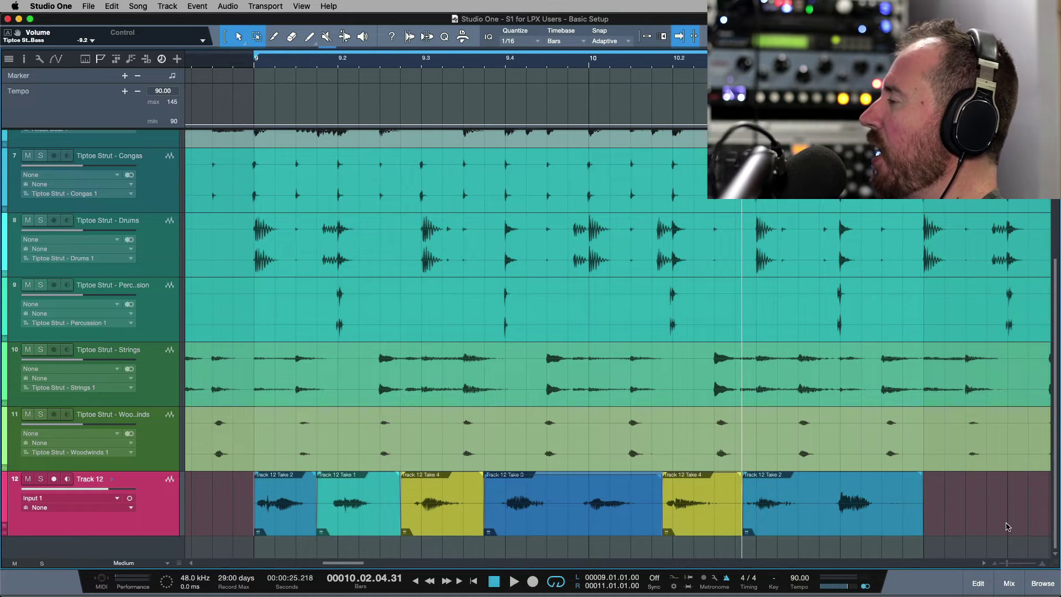
# - Zoom in on the Take 3 segment on Track 12 and enable its gain envelope
pyautogui.click(591, 515)
pyautogui.press('z')
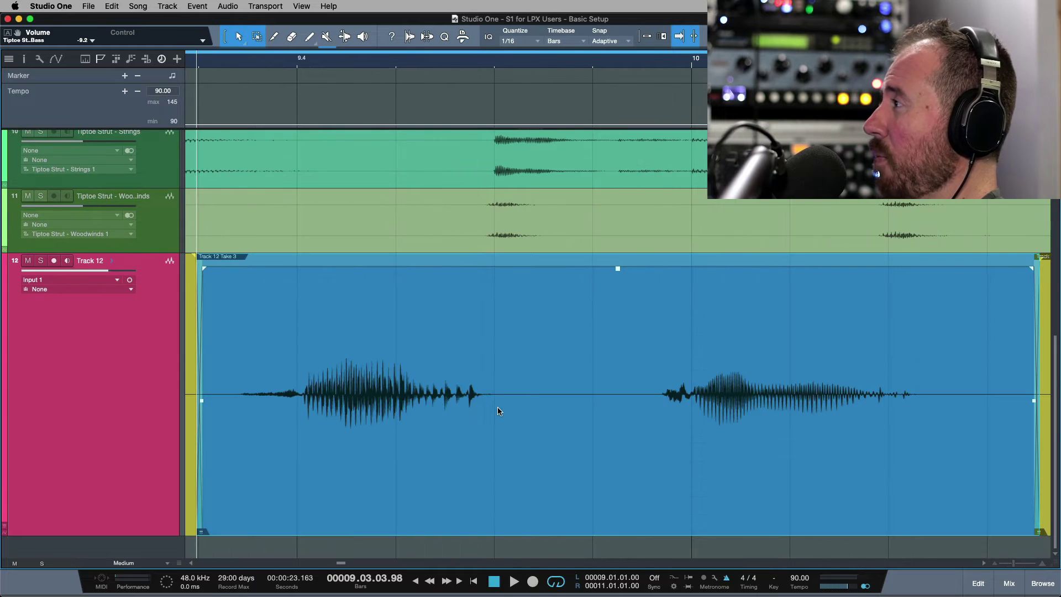
pyautogui.rightClick(500, 411)
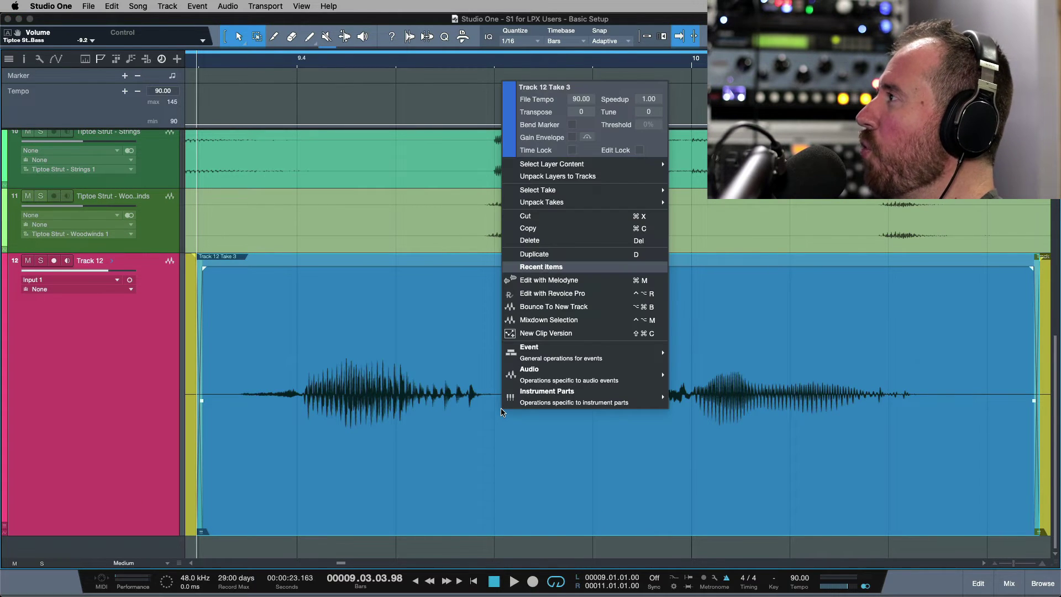
pyautogui.click(573, 137)
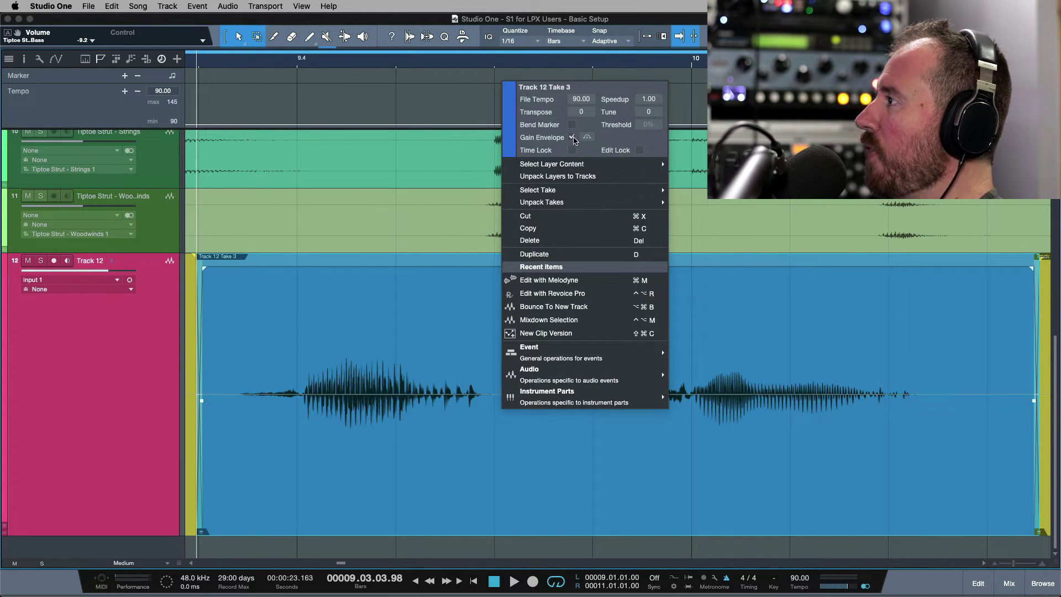
pyautogui.click(456, 426)
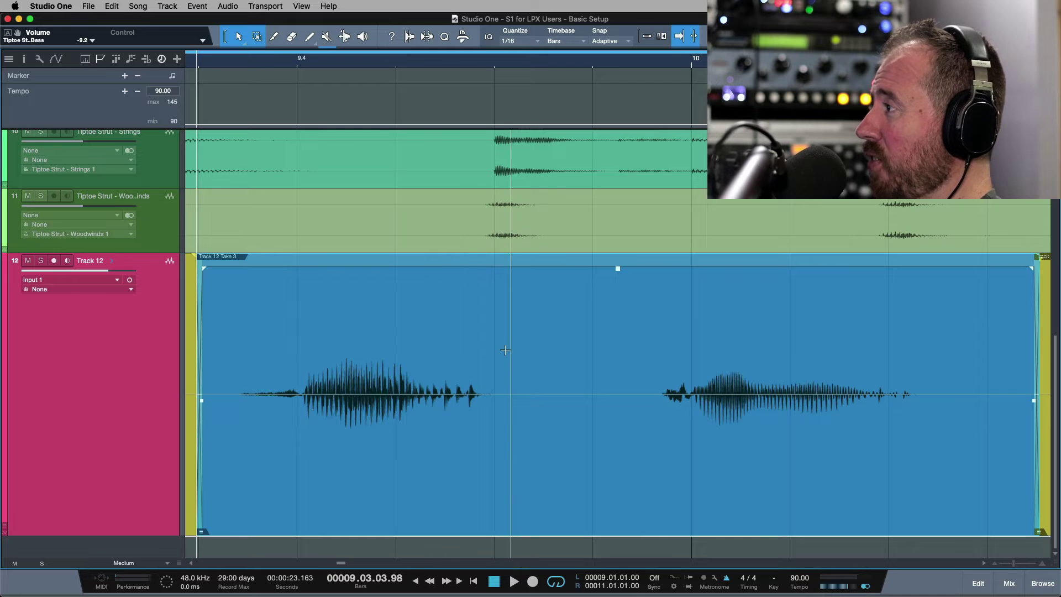
# - Enlarge the waveform display and lower the gain of the quiet breath before the Take 3 segment's first word
pyautogui.moveTo(618, 269)
pyautogui.mouseDown()
pyautogui.moveTo(618, 279)
pyautogui.moveTo(619, 260)
pyautogui.moveTo(618, 291)
pyautogui.moveTo(618, 270)
pyautogui.mouseUp()
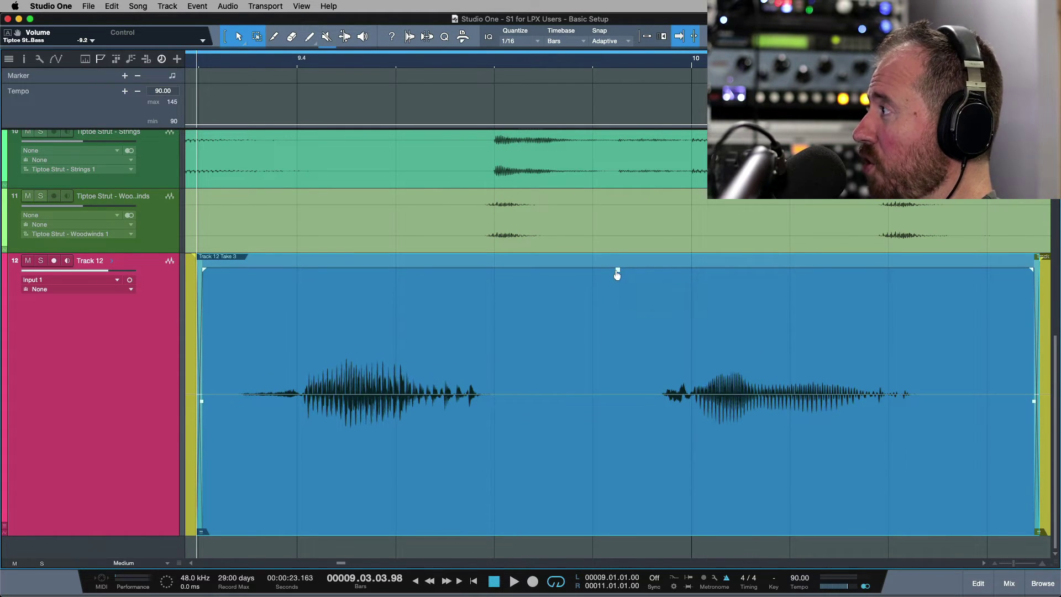
pyautogui.scroll(2, 757, 384)
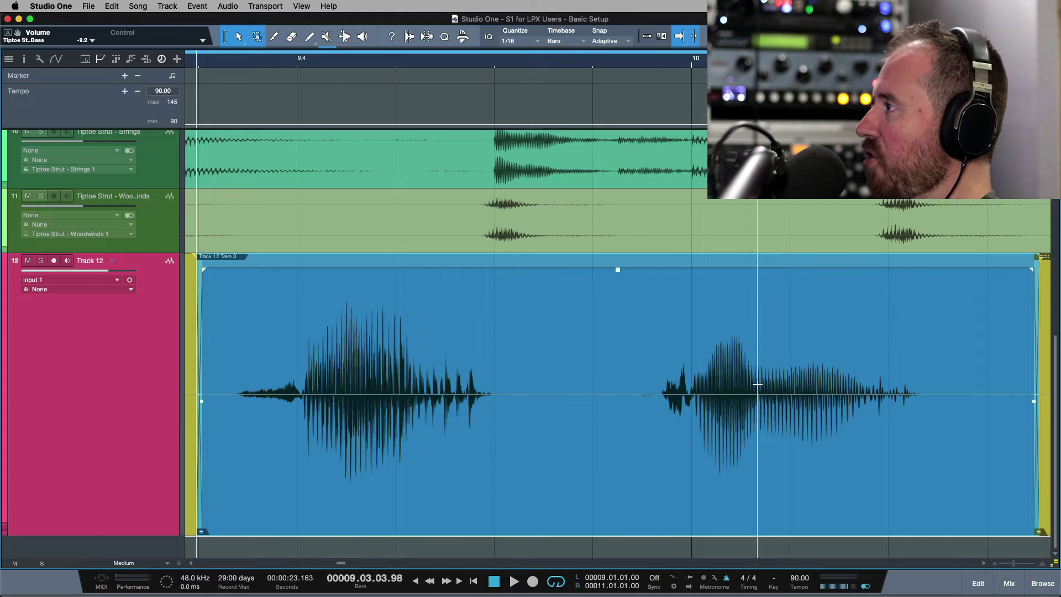
pyautogui.hscroll(-3, 419, 381)
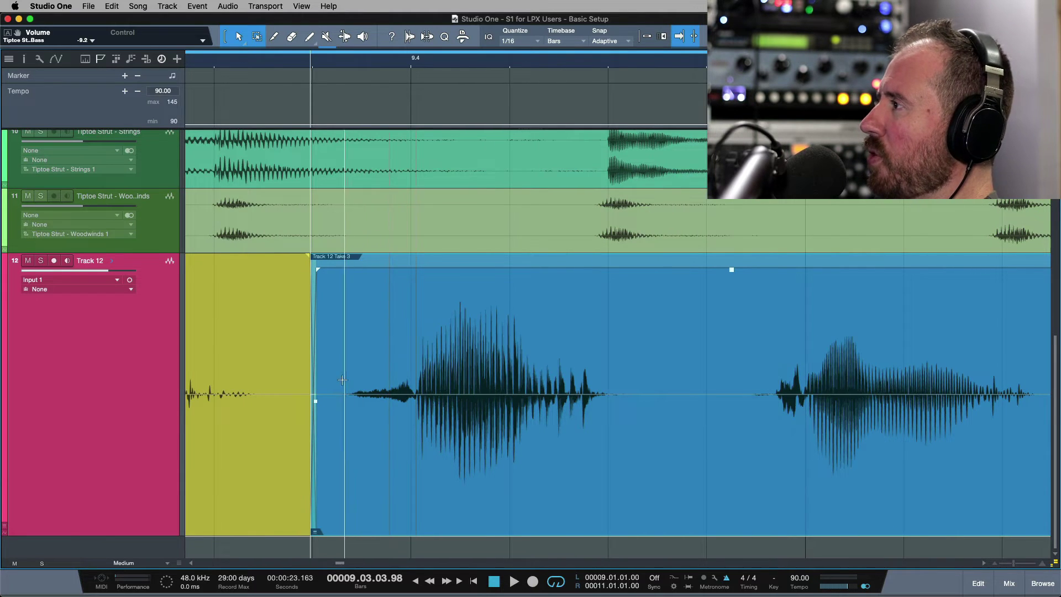
pyautogui.moveTo(342, 380); pyautogui.dragTo(415, 386)
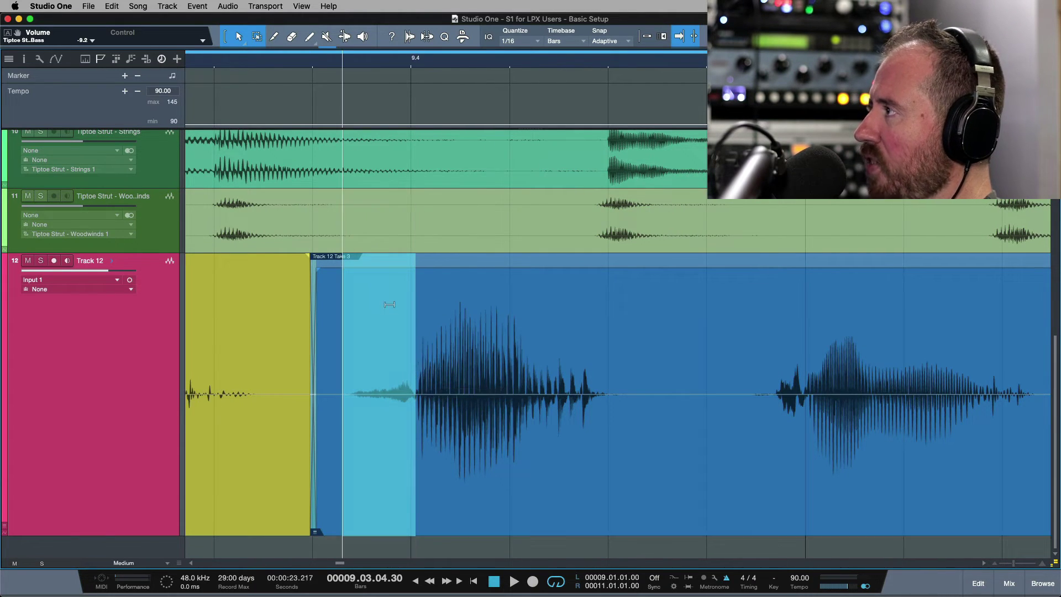
pyautogui.moveTo(390, 304); pyautogui.dragTo(390, 319)
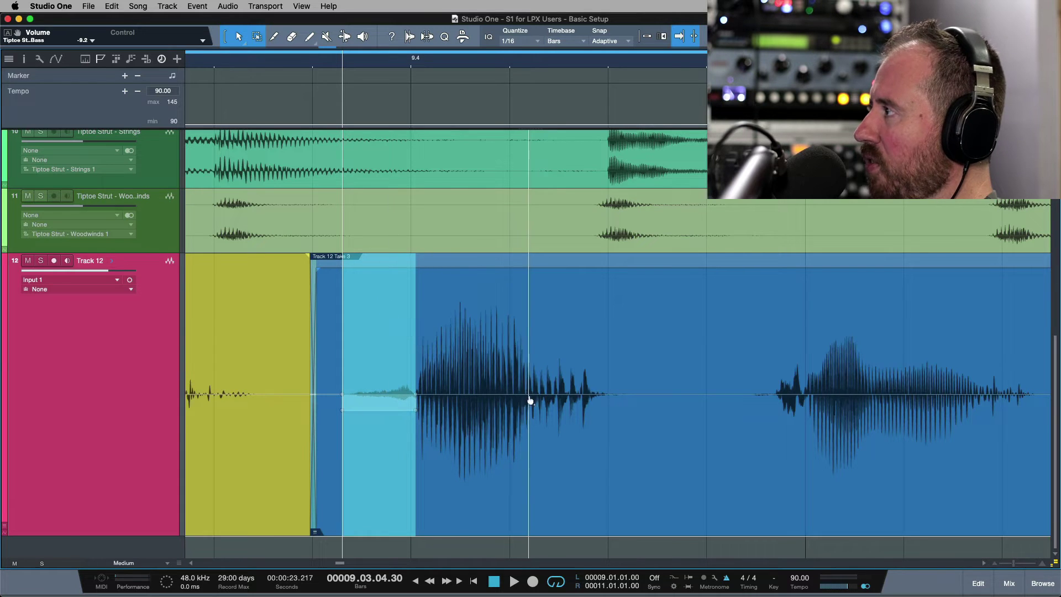
# - Shape a gain dip with a curved descent between the Take 3 segment's two words, ending at the second word's onset
pyautogui.click(529, 399)
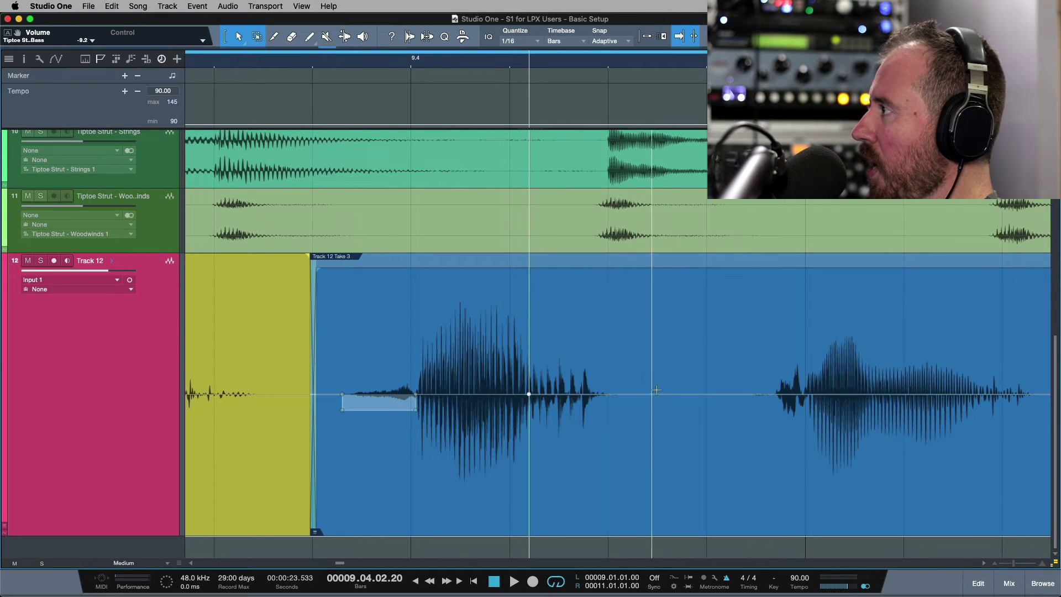
pyautogui.click(750, 394)
pyautogui.click(624, 395)
pyautogui.moveTo(677, 395); pyautogui.dragTo(680, 476)
pyautogui.moveTo(652, 427); pyautogui.dragTo(658, 416)
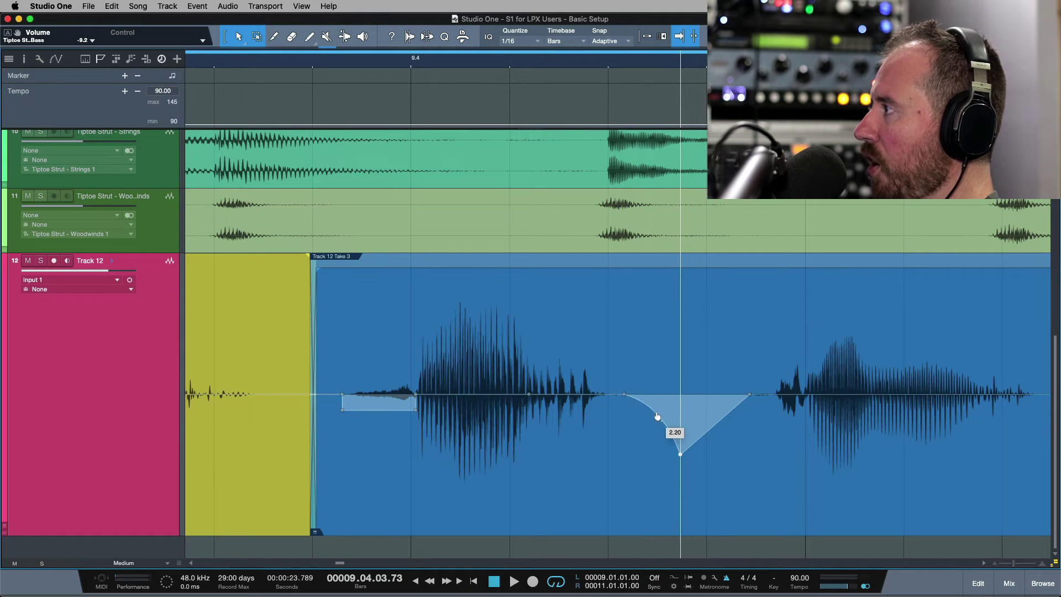
pyautogui.click(775, 394)
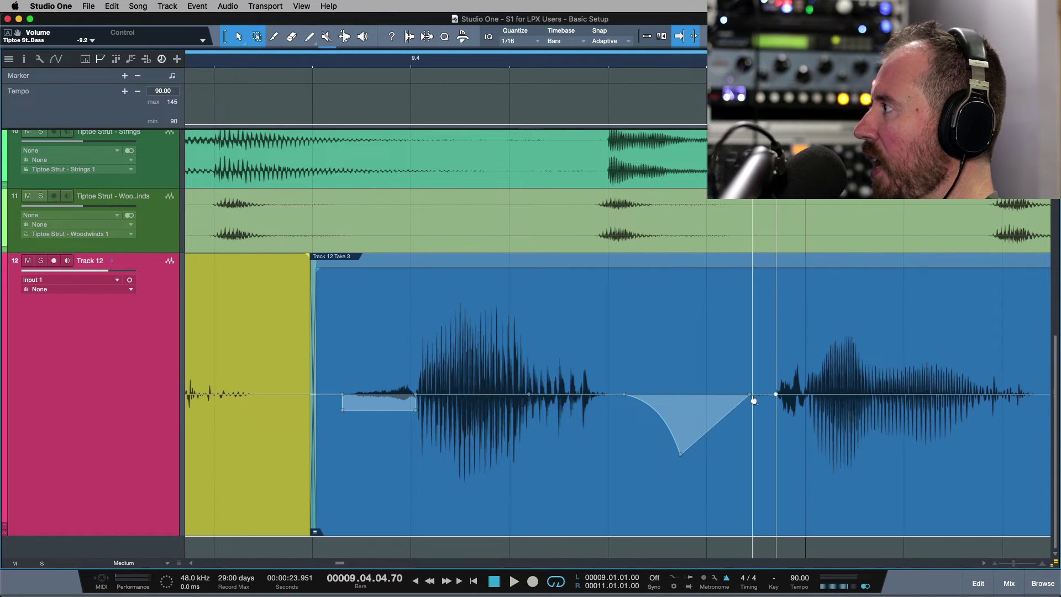
pyautogui.doubleClick(750, 395)
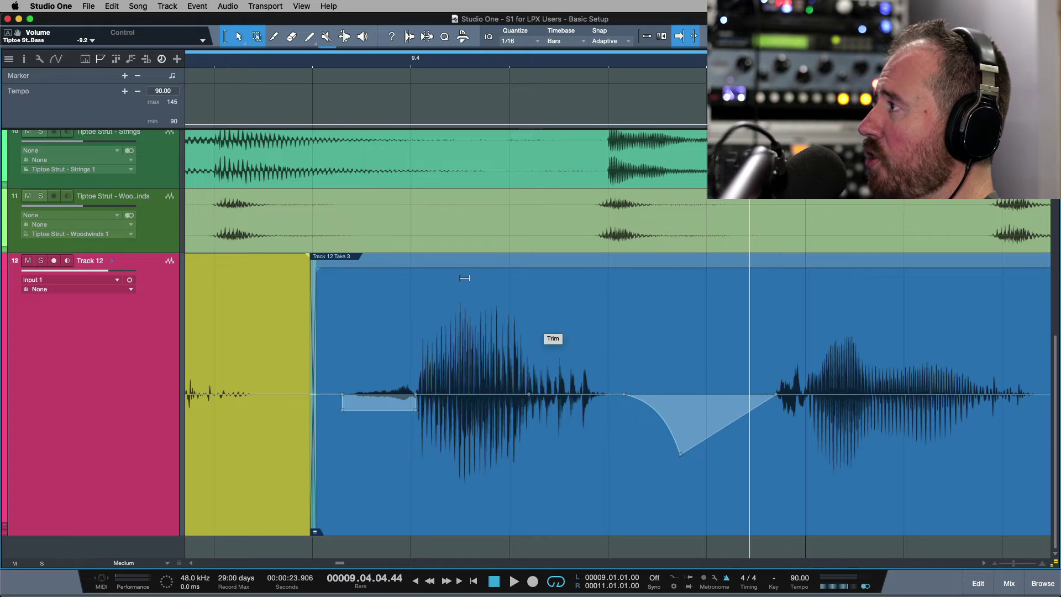
# - Lower the Take 3 segment's gain over the first word, by 0.3 dB over its tail, and over the second word
pyautogui.moveTo(465, 278); pyautogui.dragTo(464, 288)
pyautogui.click(578, 299)
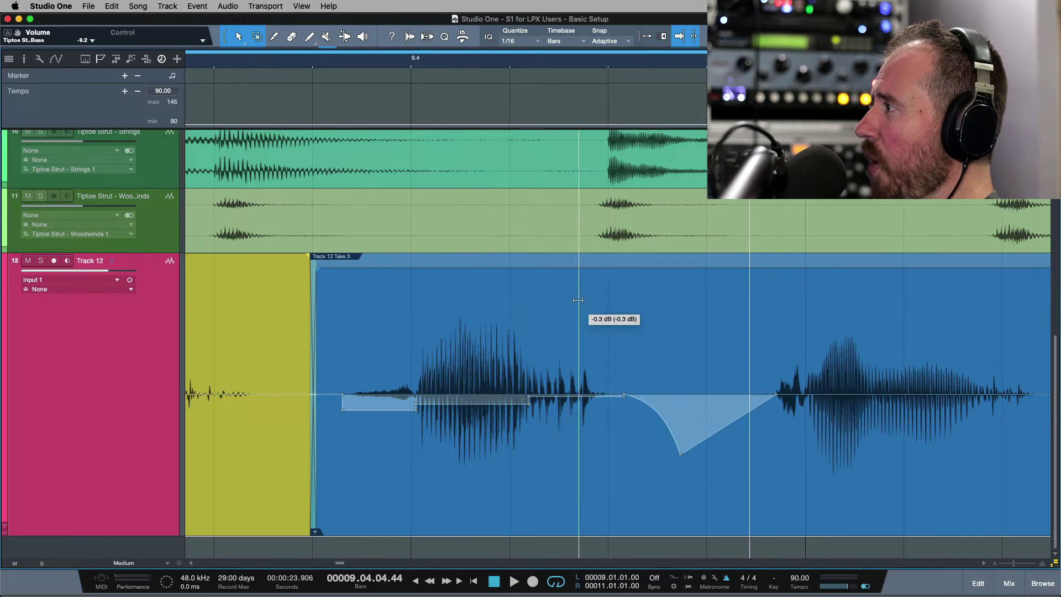
pyautogui.hscroll(6, 874, 397)
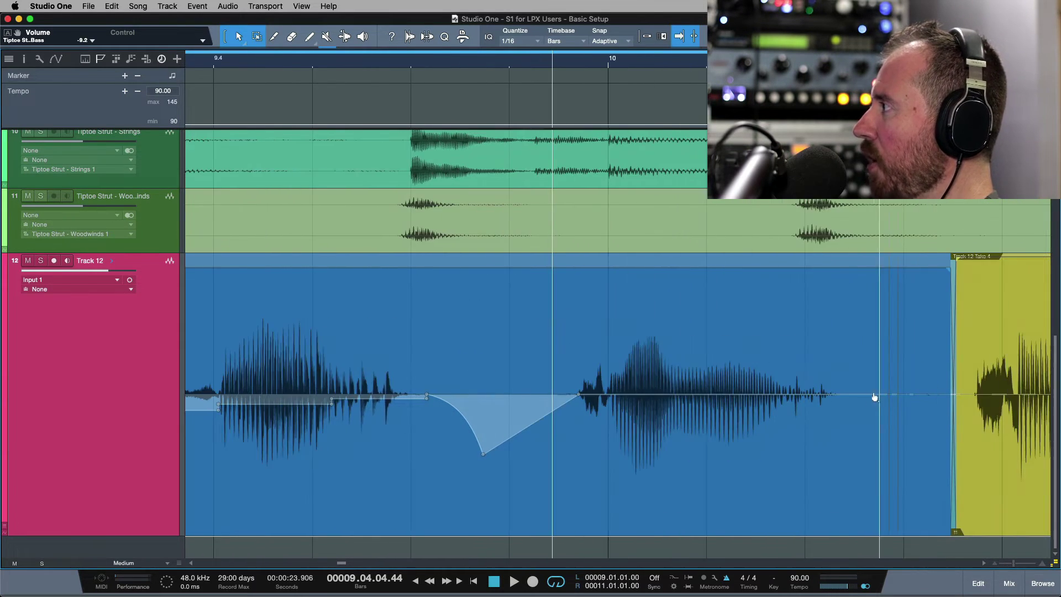
pyautogui.click(864, 394)
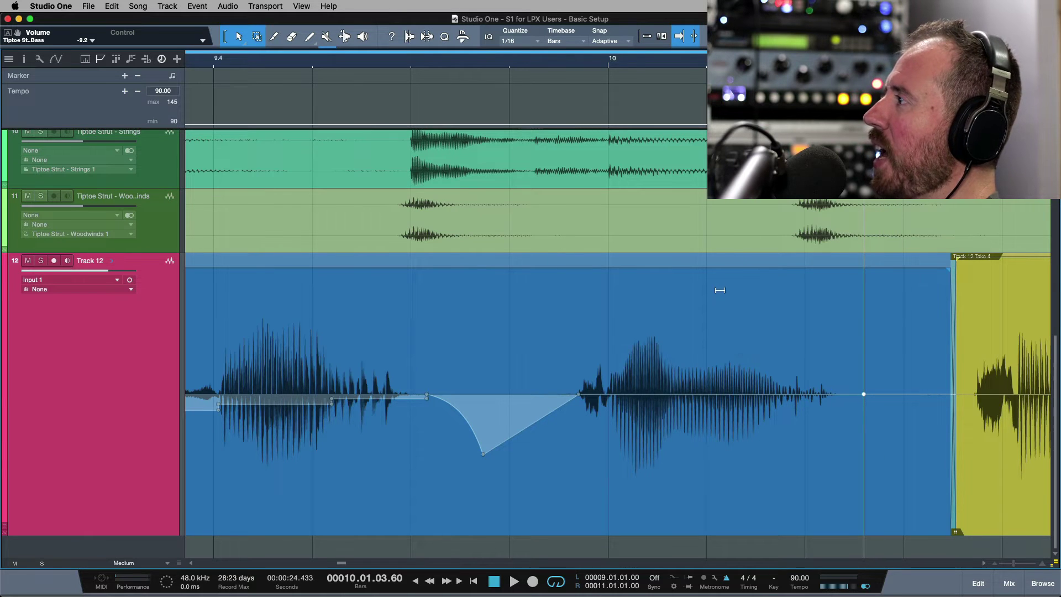
pyautogui.press('w')
pyautogui.press('w')
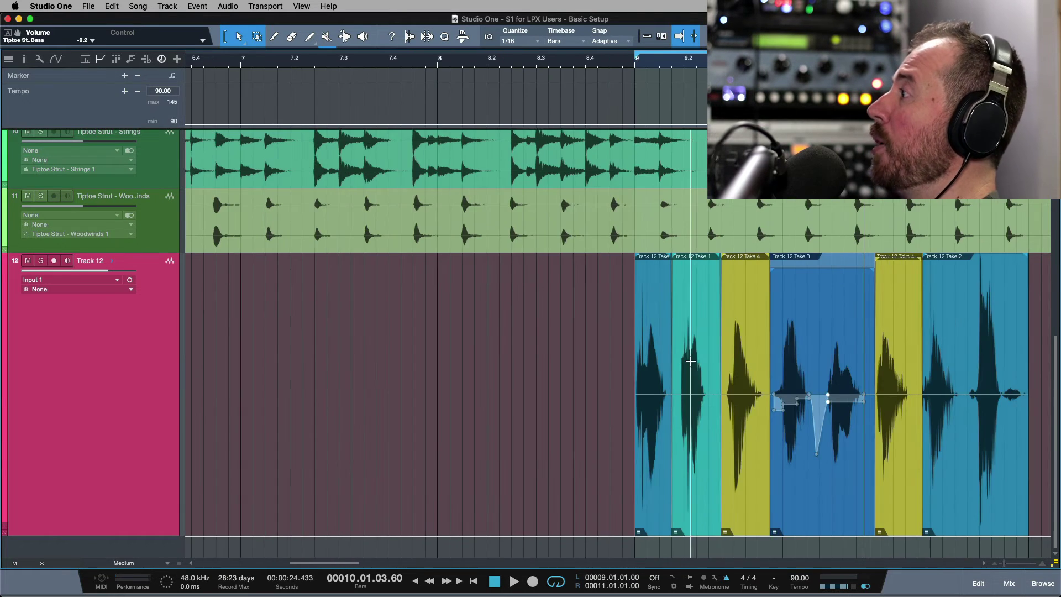
# - Reduce the track heights and show Track 12's take layers with the recordings starting at bar 12 in view
pyautogui.hscroll(7, 690, 361)
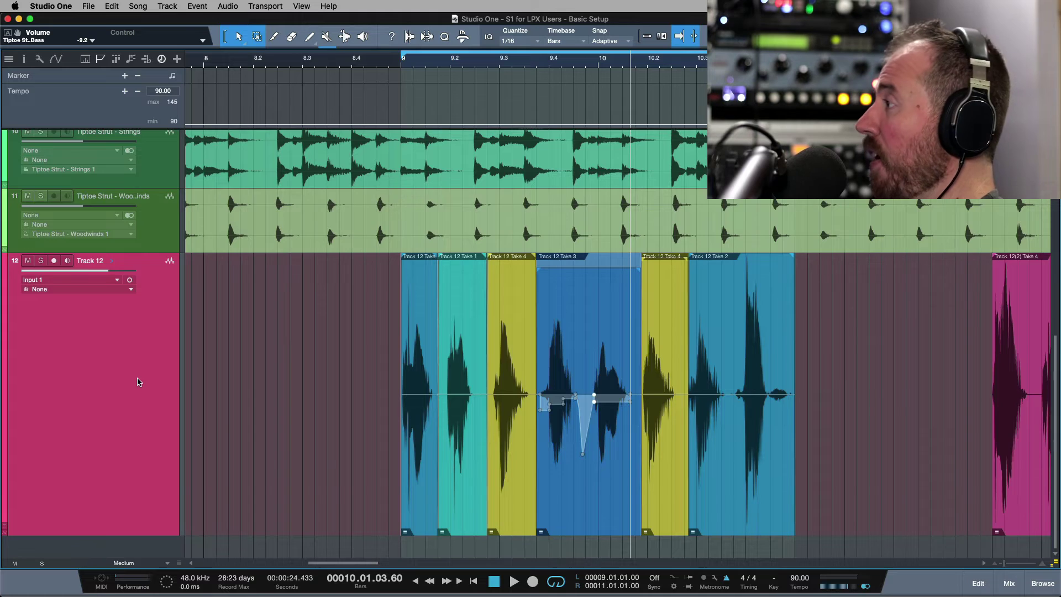
pyautogui.hotkey('shift', 'w')
pyautogui.hotkey('shift', 'e')
pyautogui.hscroll(11, 255, 376)
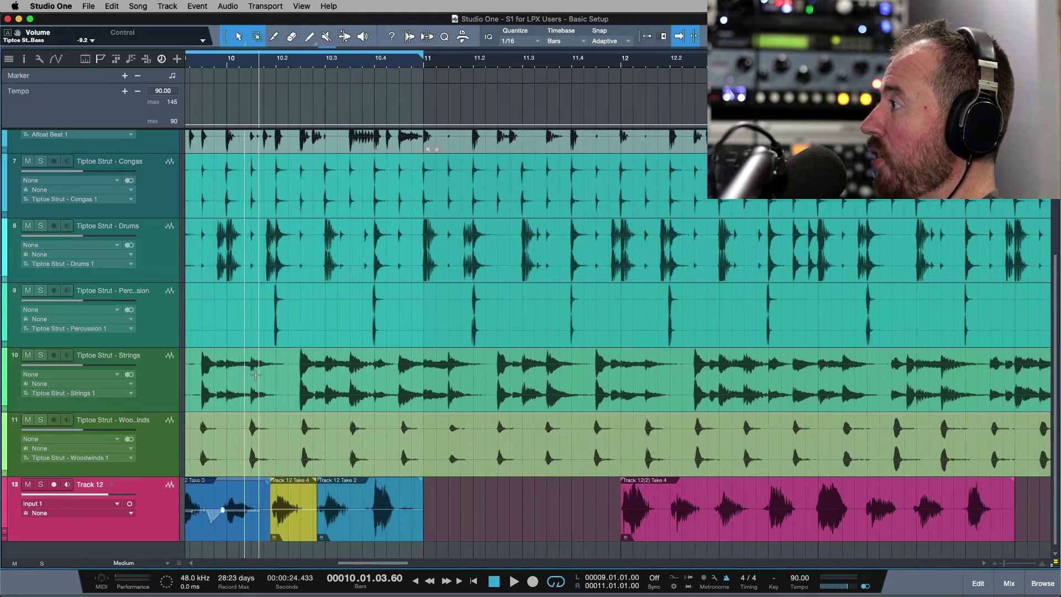
pyautogui.click(111, 484)
pyautogui.scroll(-5, 655, 287)
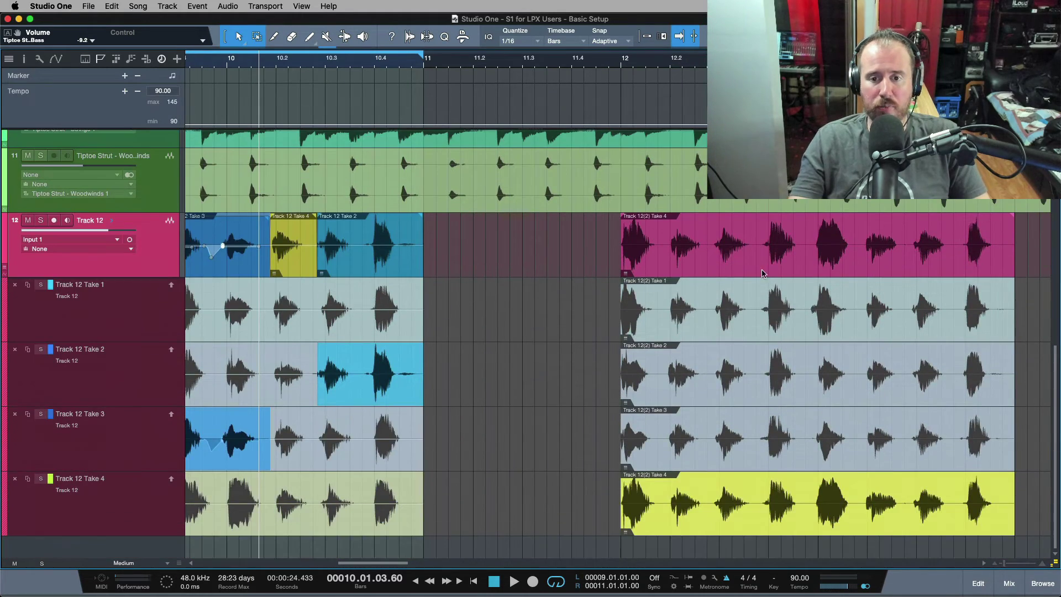
# - Comp the bar 12 recording from Take 1 for two words, Take 2 for two, Take 3 for two, then Take 1 and Take 2 for one each
pyautogui.moveTo(706, 310); pyautogui.dragTo(565, 309)
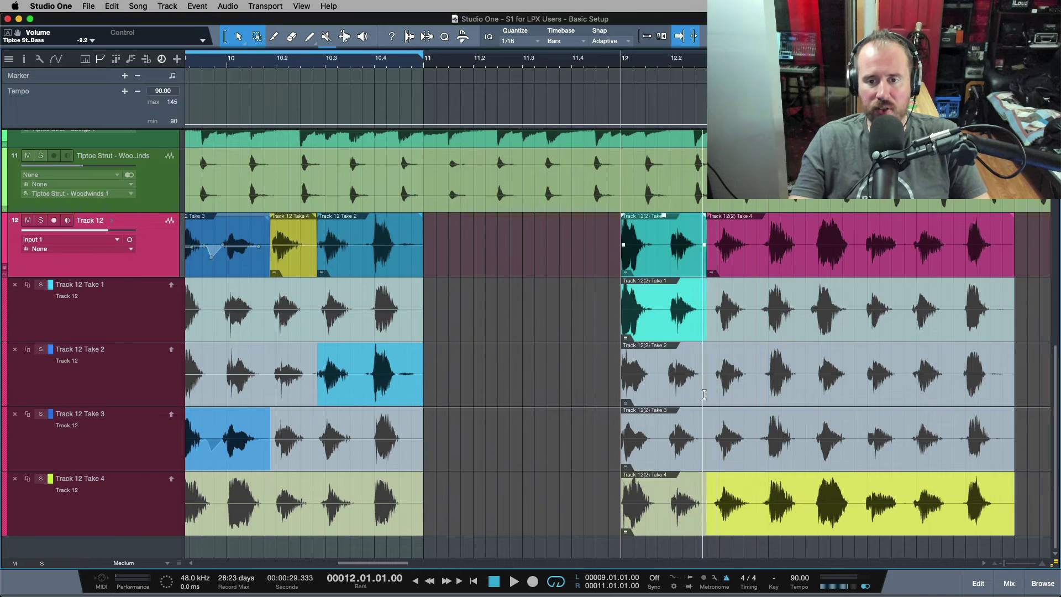
pyautogui.moveTo(704, 394); pyautogui.dragTo(807, 394)
pyautogui.moveTo(807, 436); pyautogui.dragTo(912, 436)
pyautogui.moveTo(955, 315); pyautogui.dragTo(906, 329)
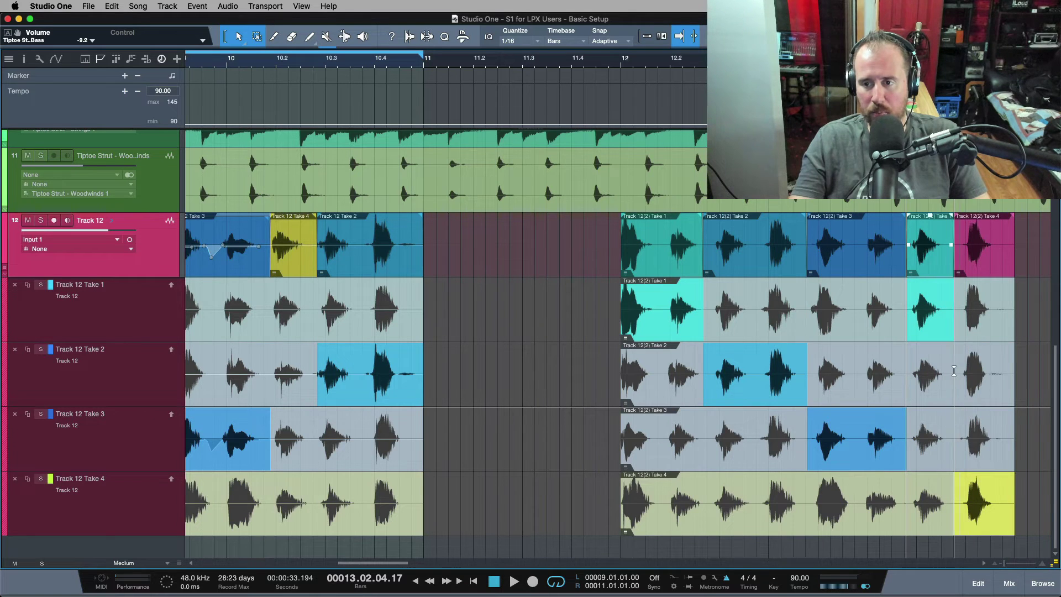
pyautogui.moveTo(953, 371); pyautogui.dragTo(1017, 373)
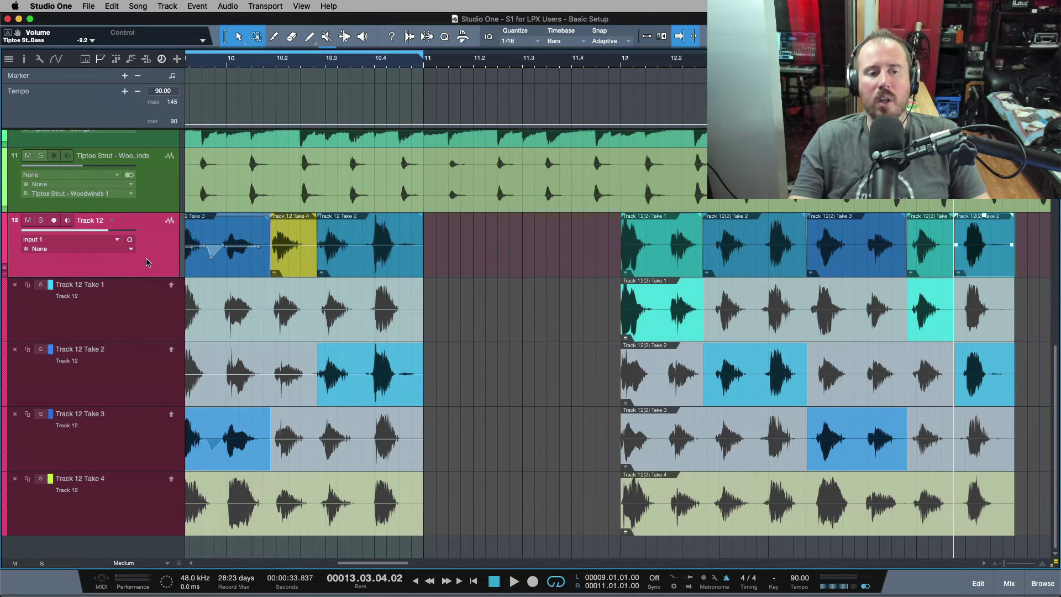
# - Hide Track 12's take layers and switch the last segment of the bar 12 comp to Take 1
pyautogui.hotkey('ctrl', 'f')
pyautogui.hscroll(2, 841, 486)
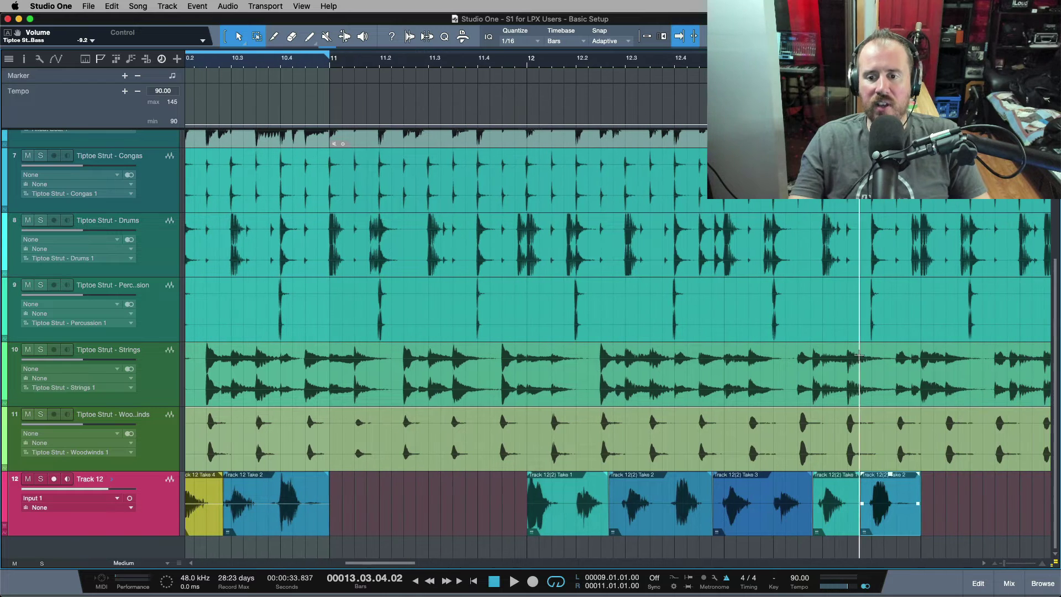
pyautogui.click(884, 528)
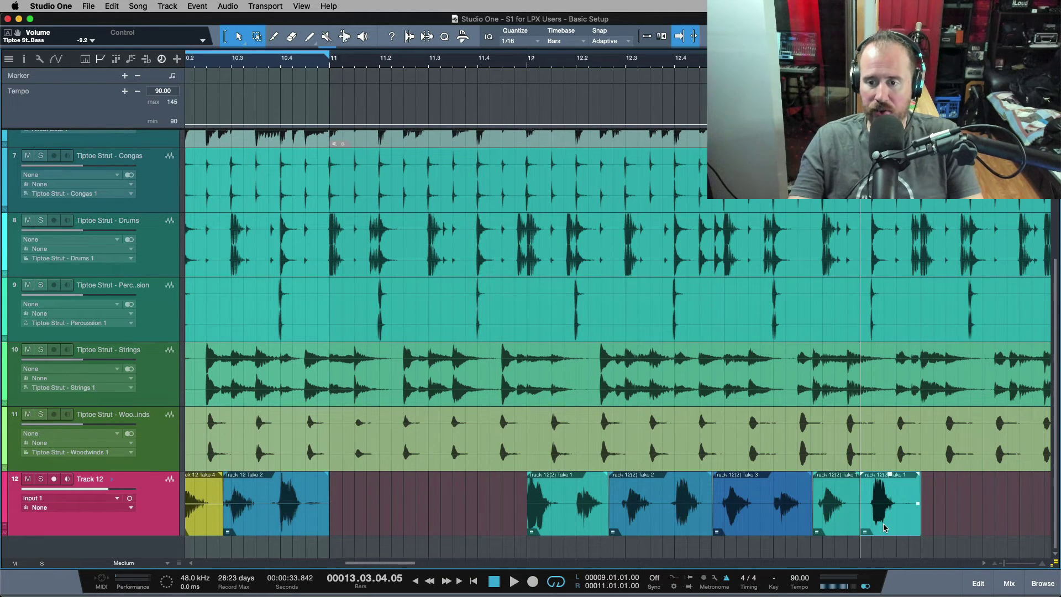
# - Switch the last segment of the bar 12 comp to Take 2 and play it back
pyautogui.press('Down')
pyautogui.press('Down')
pyautogui.press('Down')
pyautogui.press('Up')
pyautogui.press('Up')
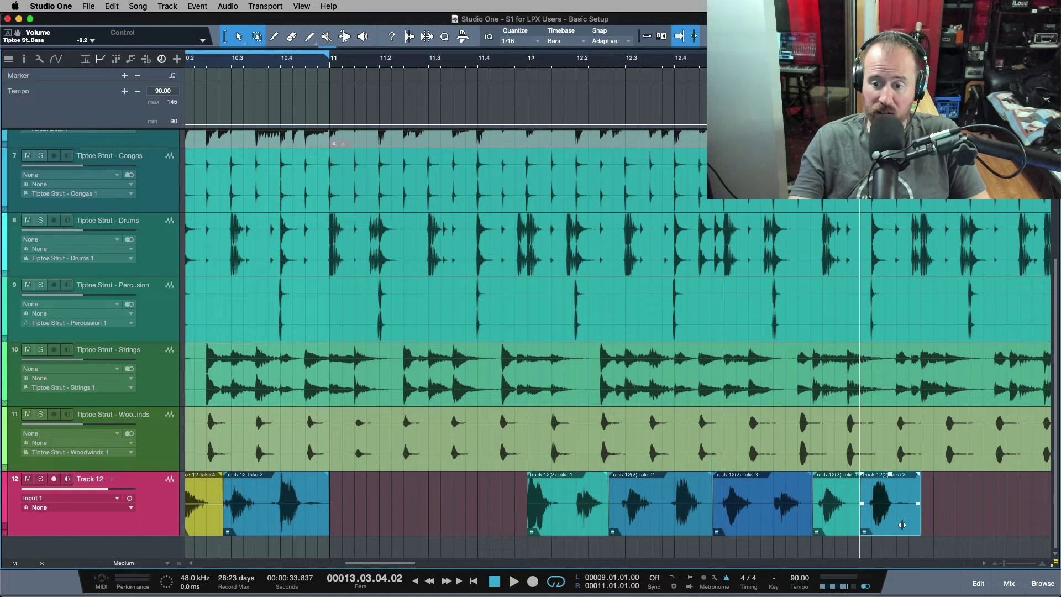
pyautogui.press('space')
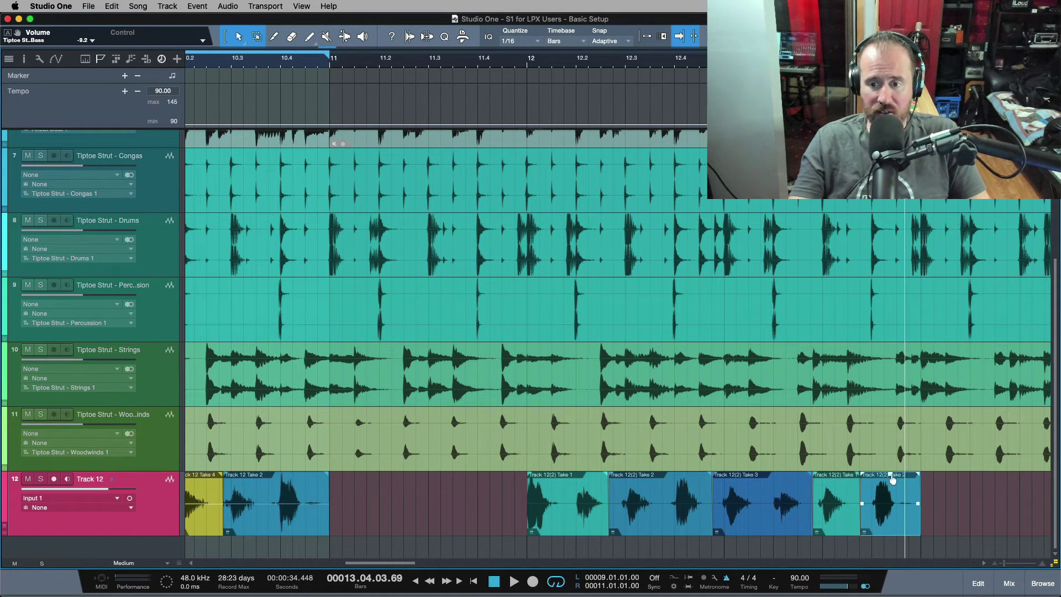
# - Adjust the bar 12 comp's Take 3 segment volume, and lower the Take 2 segment's gain envelope over its second word
pyautogui.click(760, 490)
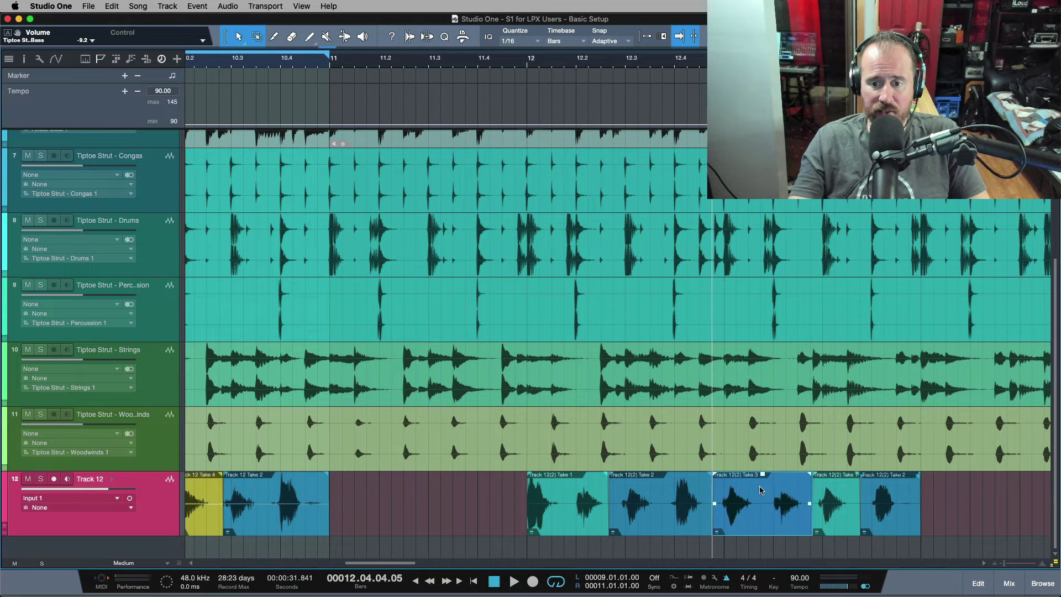
pyautogui.moveTo(763, 478)
pyautogui.mouseDown()
pyautogui.moveTo(766, 461)
pyautogui.moveTo(762, 487)
pyautogui.mouseUp()
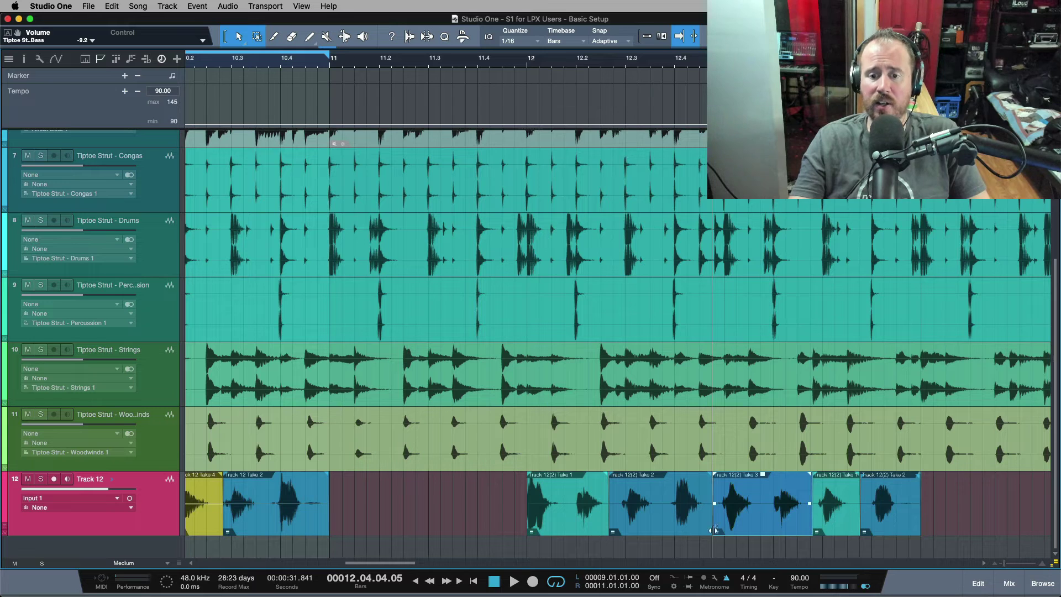
pyautogui.click(673, 531)
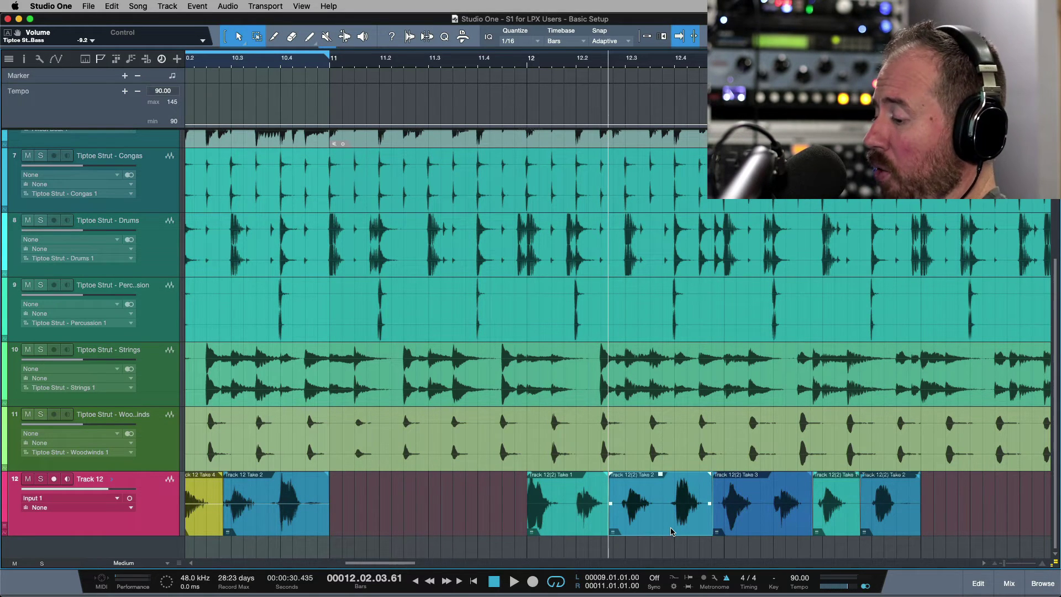
pyautogui.rightClick(650, 516)
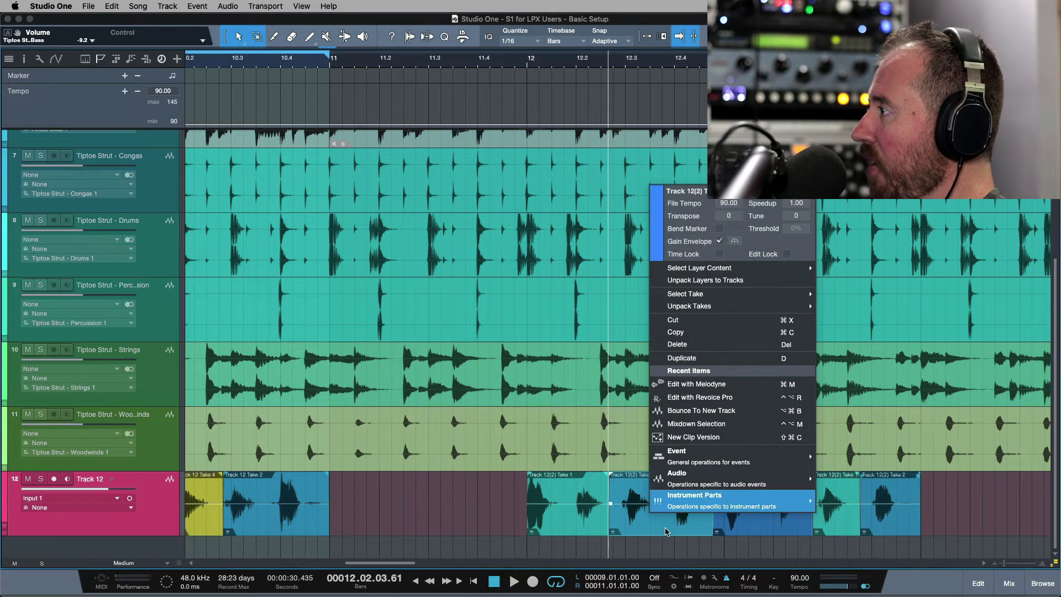
pyautogui.press('Escape')
pyautogui.moveTo(663, 492); pyautogui.dragTo(707, 503)
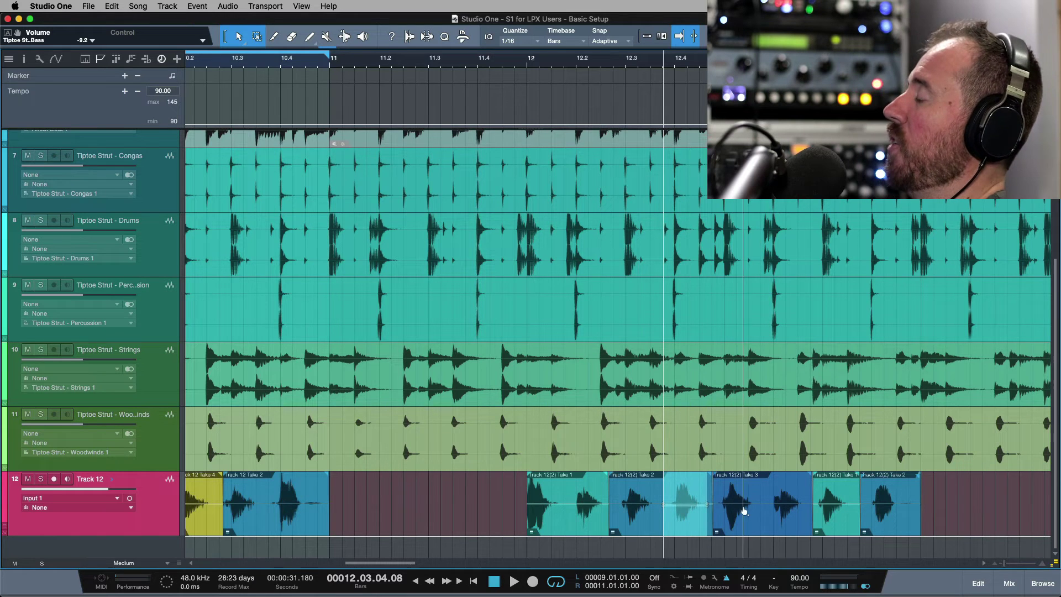
pyautogui.click(945, 516)
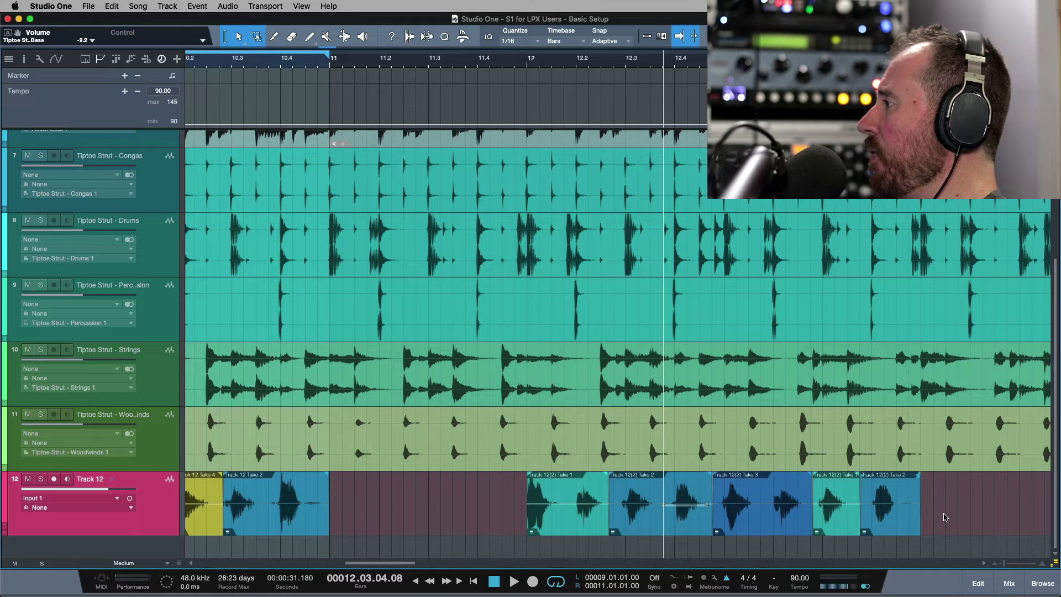
# - Fade out the bar 12 comp's last segment, and extend its first segment back to 11.04.03.12 with a fade-in
pyautogui.moveTo(915, 479); pyautogui.dragTo(905, 480)
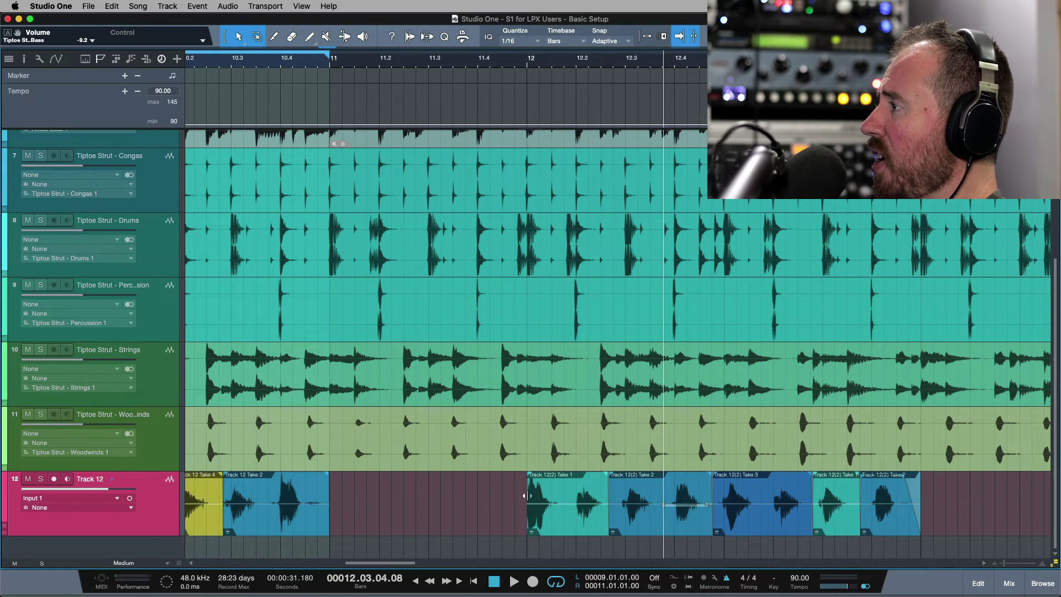
pyautogui.moveTo(526, 495)
pyautogui.mouseDown()
pyautogui.moveTo(504, 496)
pyautogui.moveTo(519, 484)
pyautogui.mouseUp()
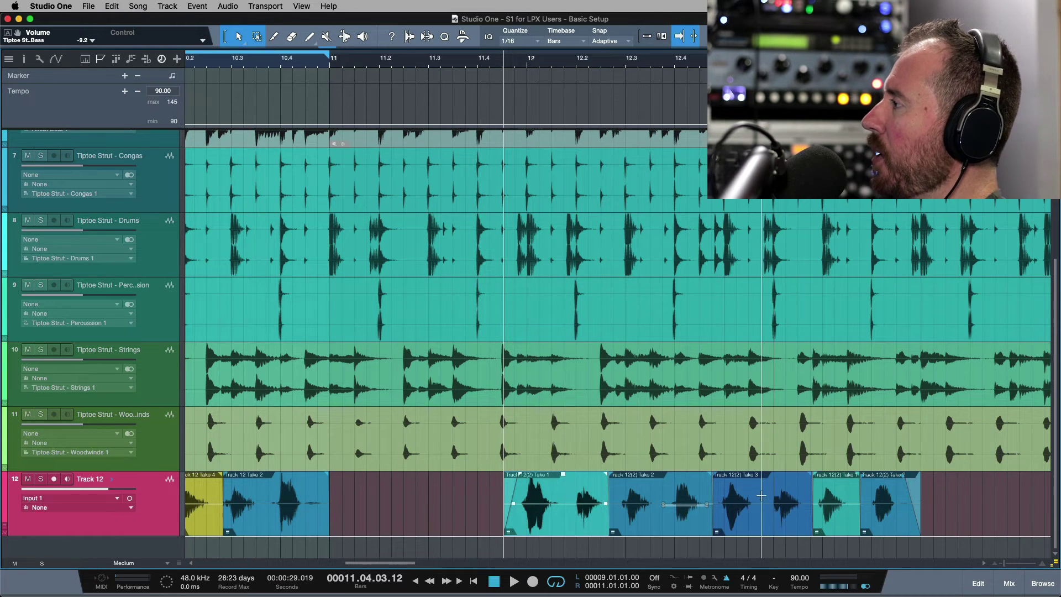
# - Lower the gain over the Take 3 segment's second word and reduce the volume of the short Take 1 segment after it
pyautogui.moveTo(762, 500); pyautogui.dragTo(805, 500)
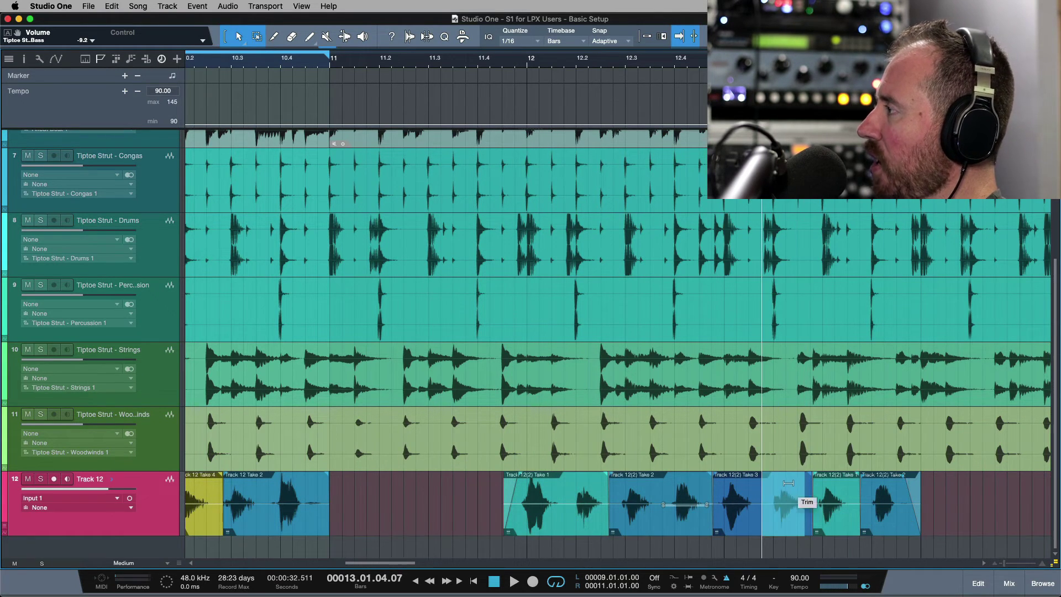
pyautogui.click(956, 525)
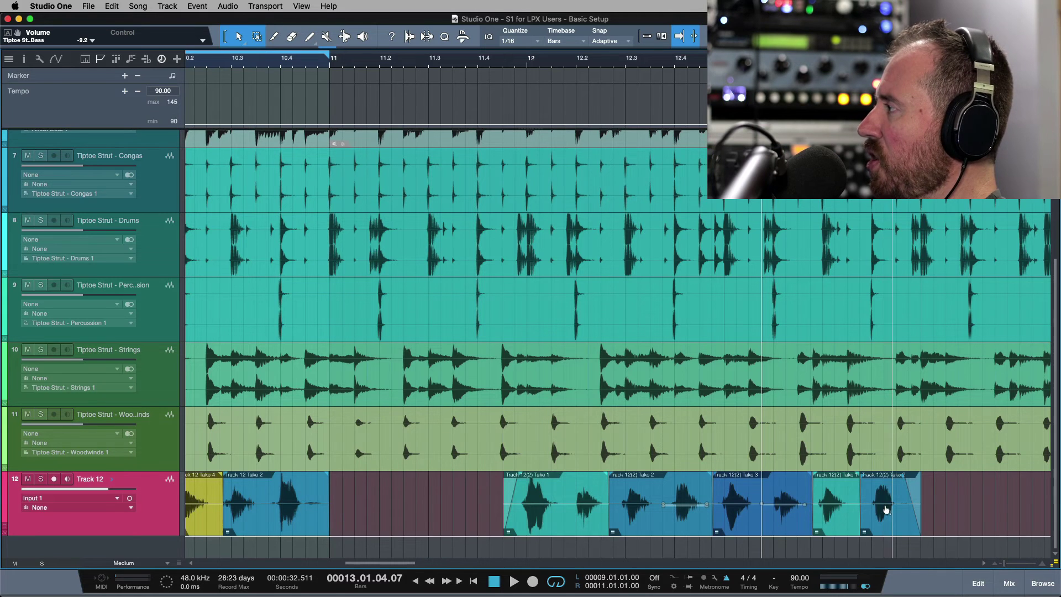
pyautogui.click(833, 522)
pyautogui.moveTo(836, 475); pyautogui.dragTo(835, 481)
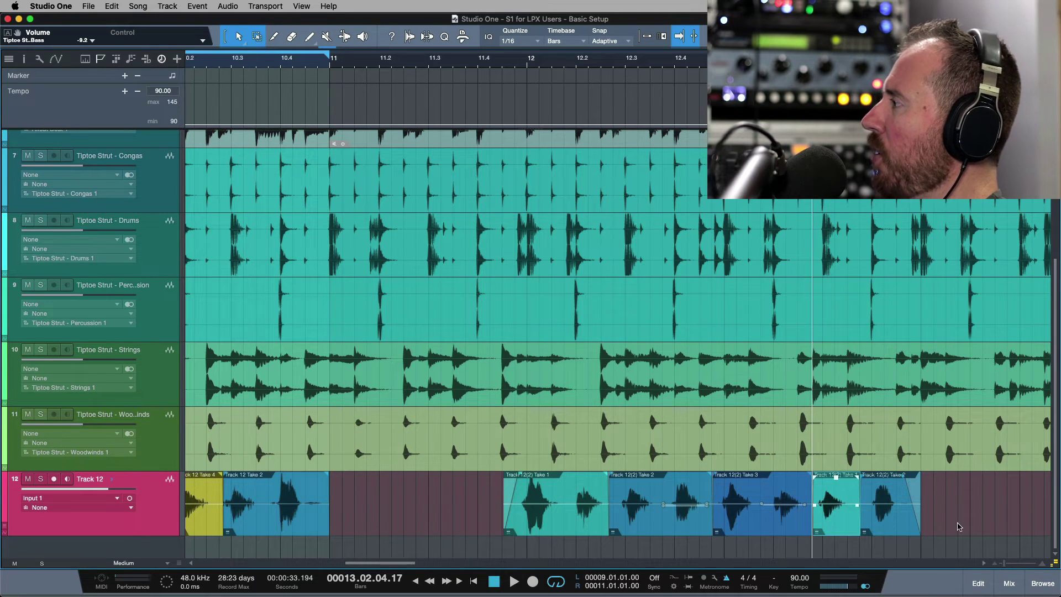
# - Select all segments of the bar 12 comp and merge them into a single audio part
pyautogui.moveTo(961, 524); pyautogui.dragTo(467, 518)
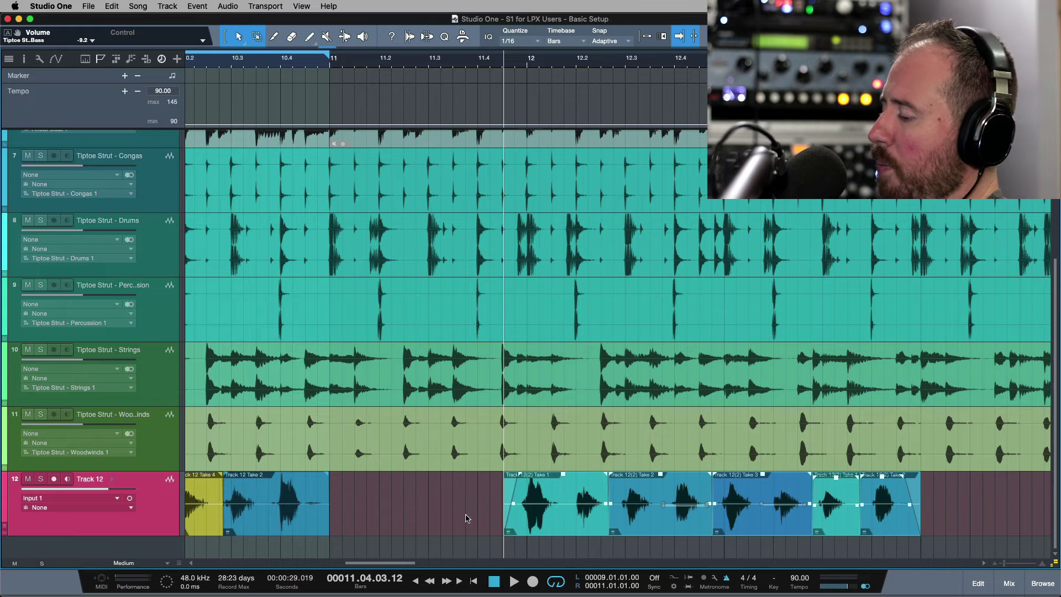
pyautogui.press('g')
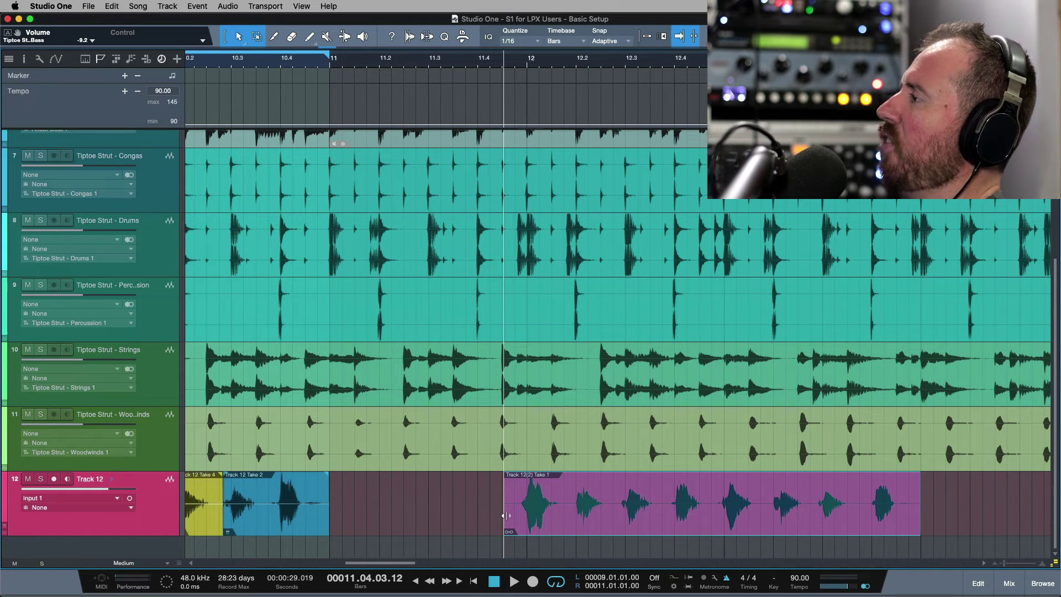
pyautogui.click(772, 484)
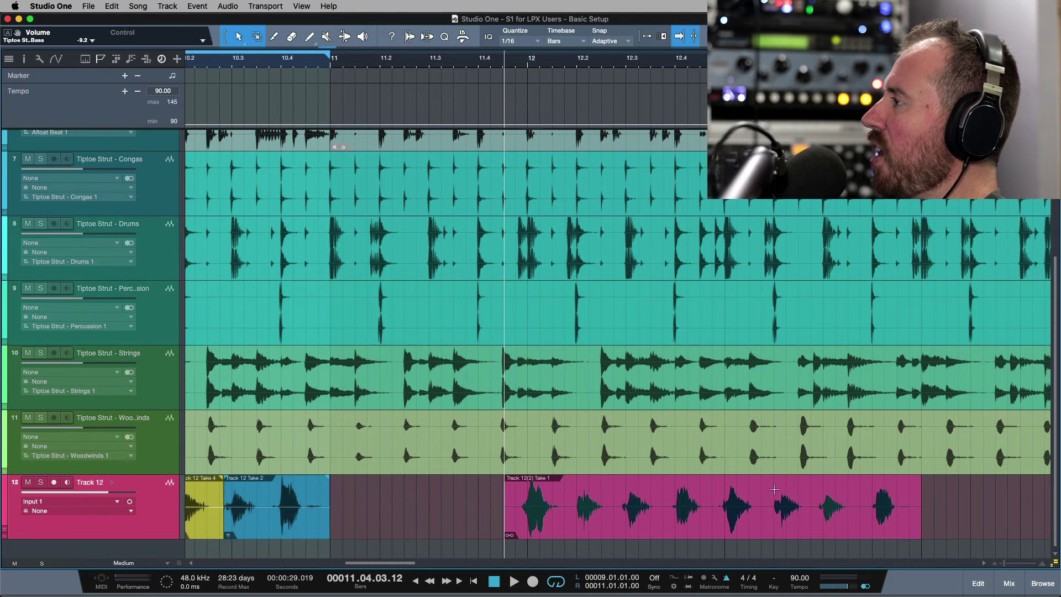
pyautogui.click(712, 520)
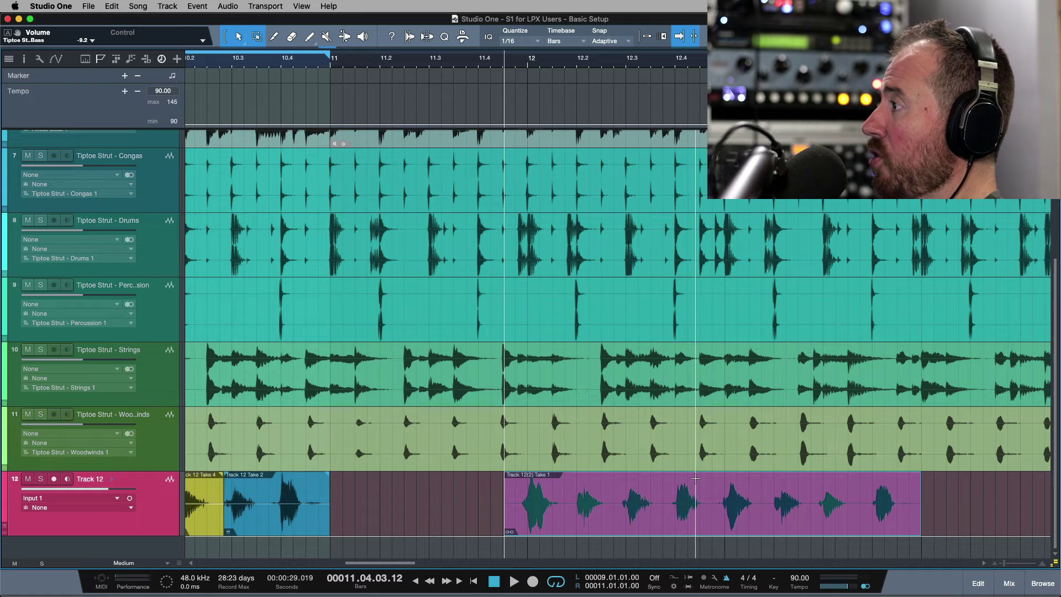
# - Open the merged audio part in the editor to examine its segments, fades and gain envelopes, and close the editor
pyautogui.doubleClick(622, 526)
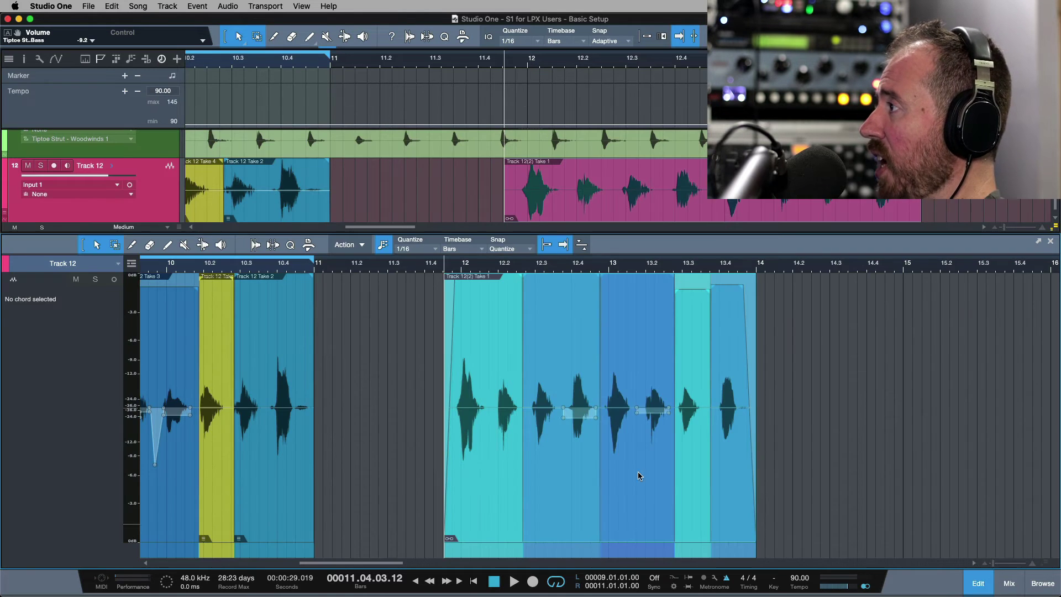
pyautogui.hscroll(-1, 663, 431)
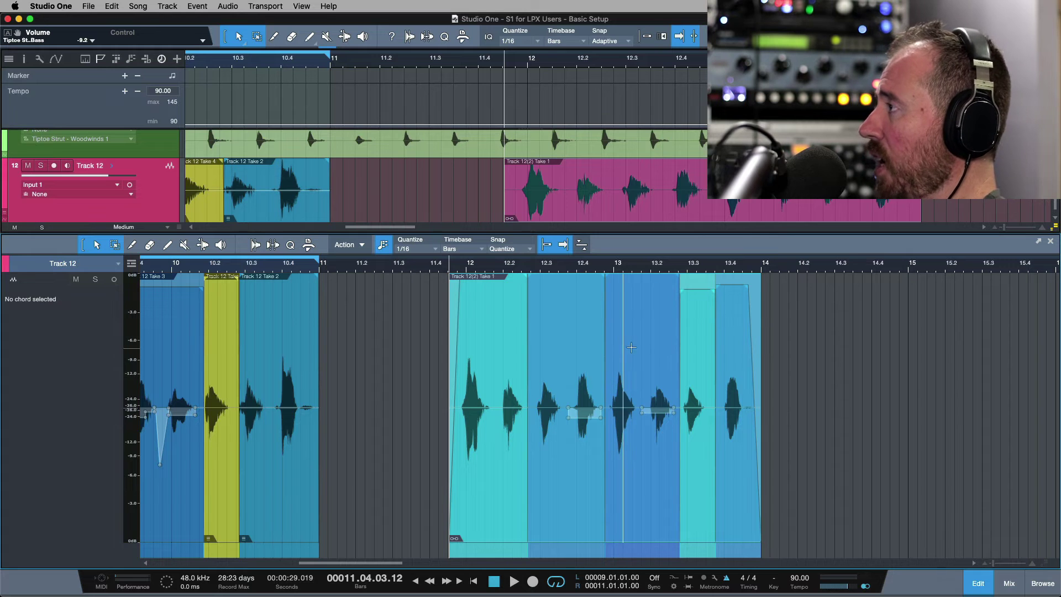
pyautogui.press('F2')
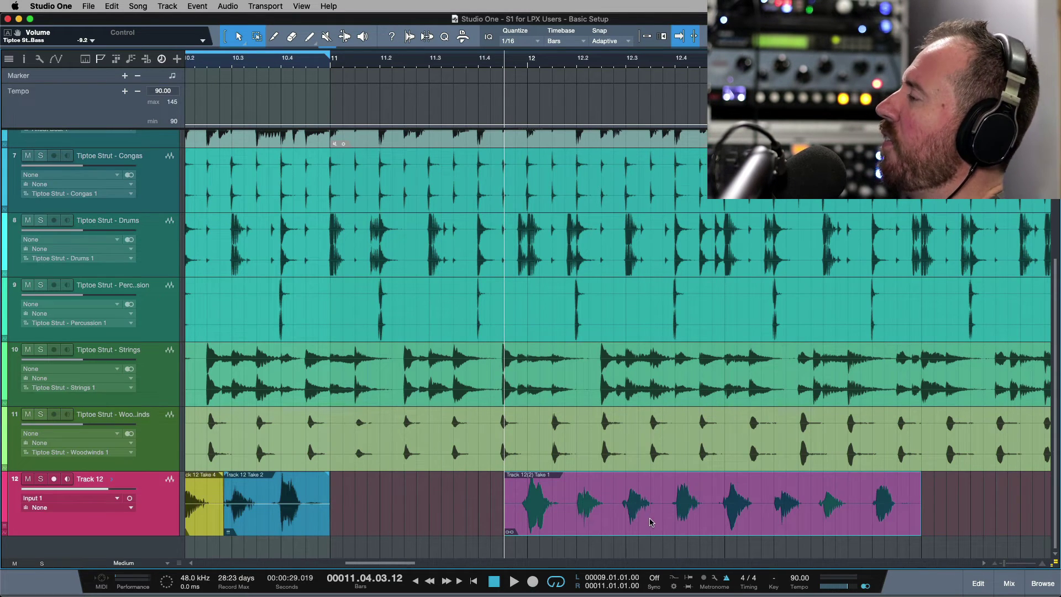
# - Try moving the merged audio part slightly earlier on Track 12, and undo the move
pyautogui.moveTo(652, 522); pyautogui.dragTo(621, 521)
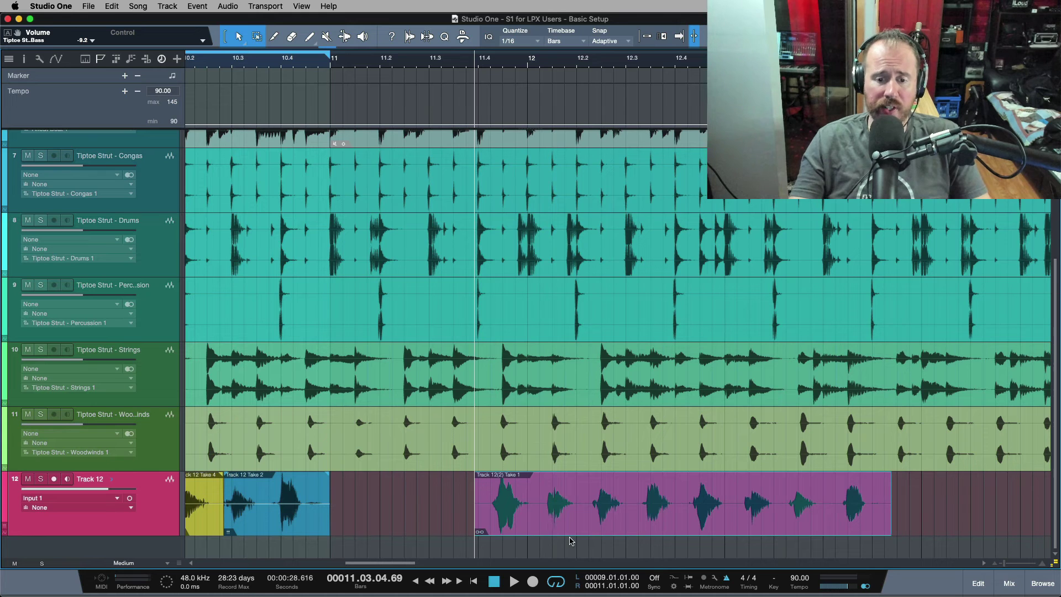
pyautogui.press('super+z')
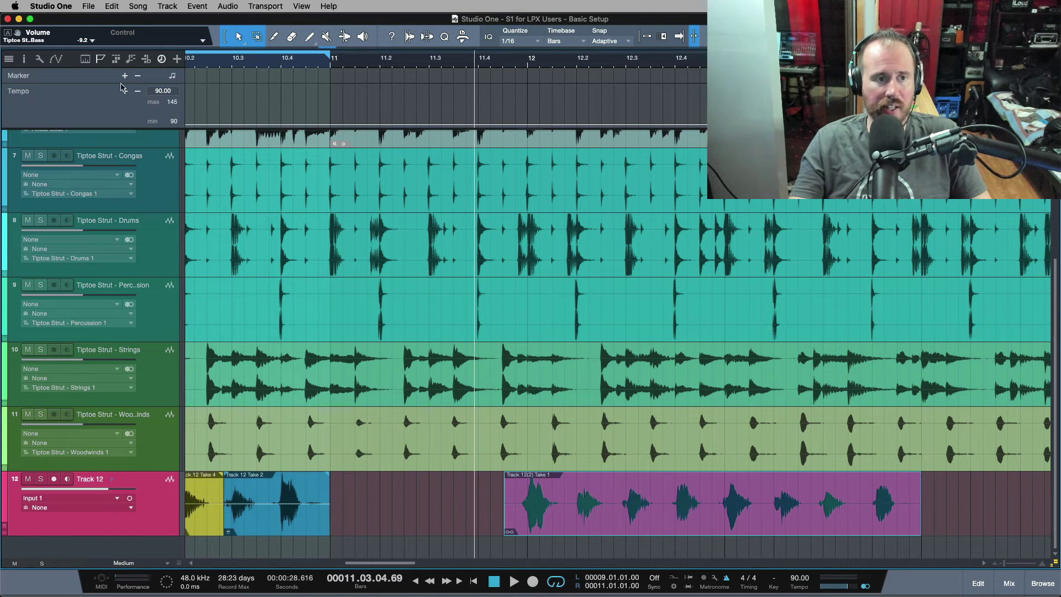
# - Show the inspector for Track 12 and enlarge its track settings area
pyautogui.click(26, 59)
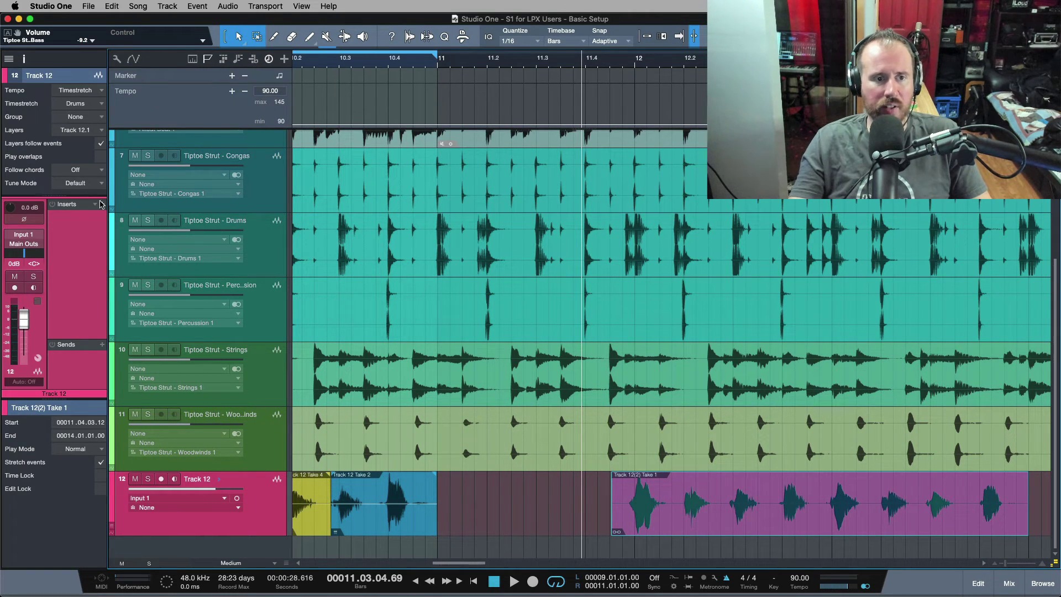
pyautogui.moveTo(90, 197); pyautogui.dragTo(81, 275)
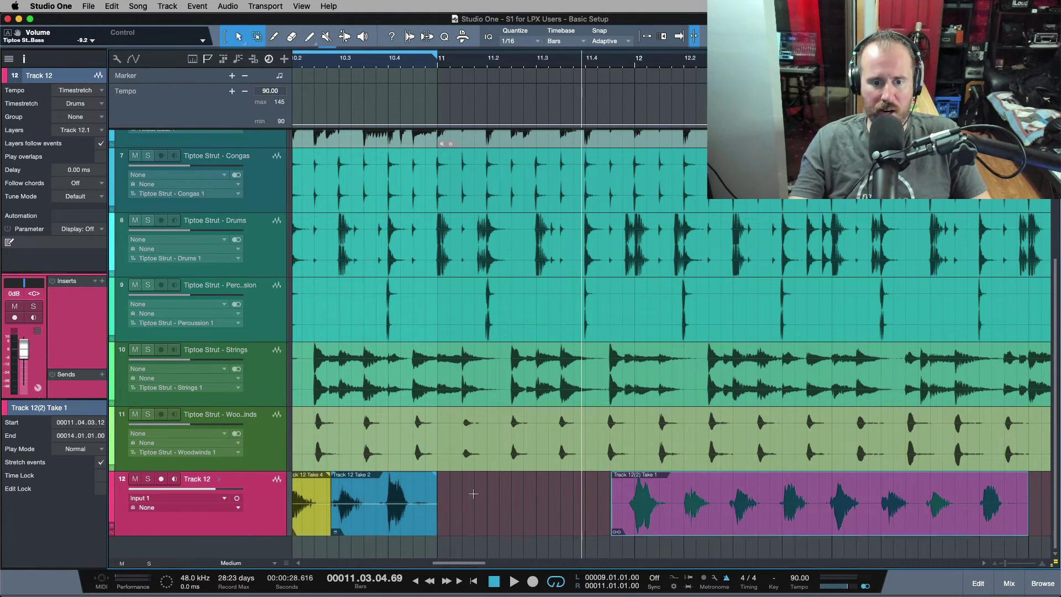
# - Bring the bar 9 comp on Track 12 into view and expand its take layers
pyautogui.hscroll(-8, 473, 493)
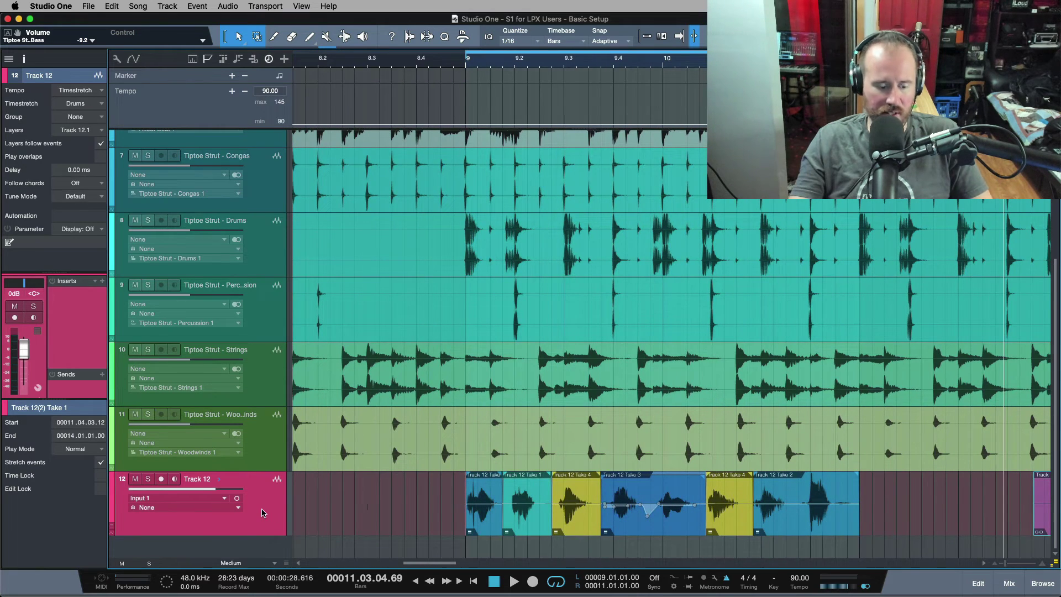
pyautogui.click(219, 479)
pyautogui.scroll(-5, 376, 356)
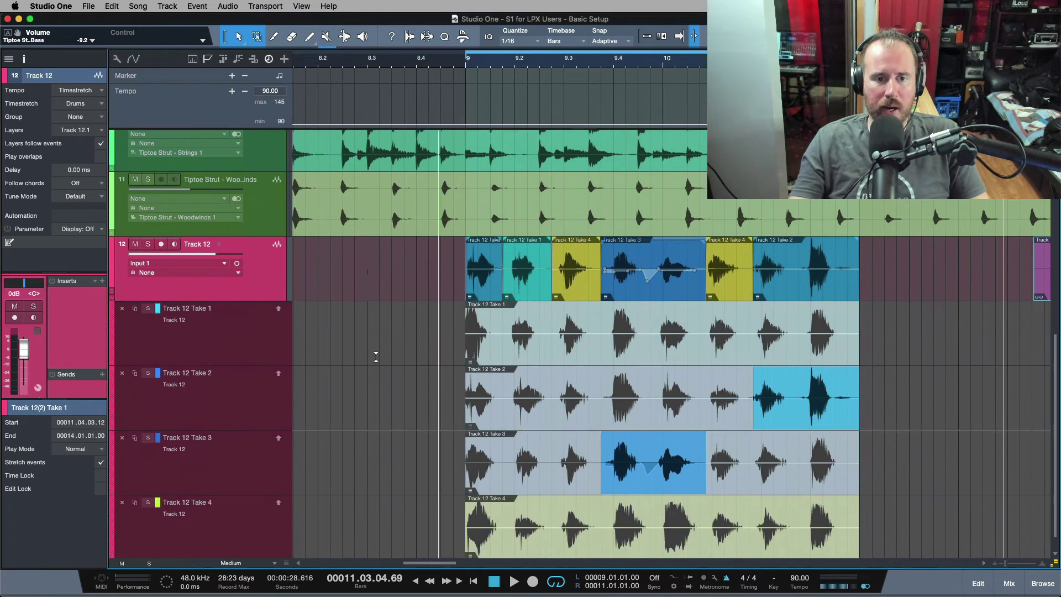
pyautogui.rightClick(256, 264)
pyautogui.click(303, 284)
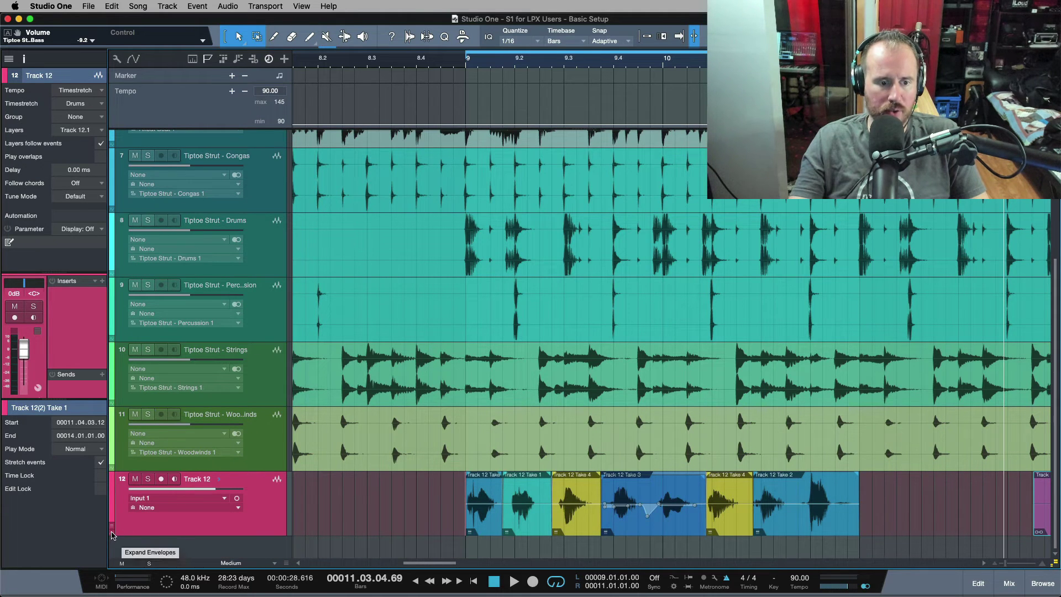
pyautogui.click(111, 526)
pyautogui.scroll(-5, 248, 403)
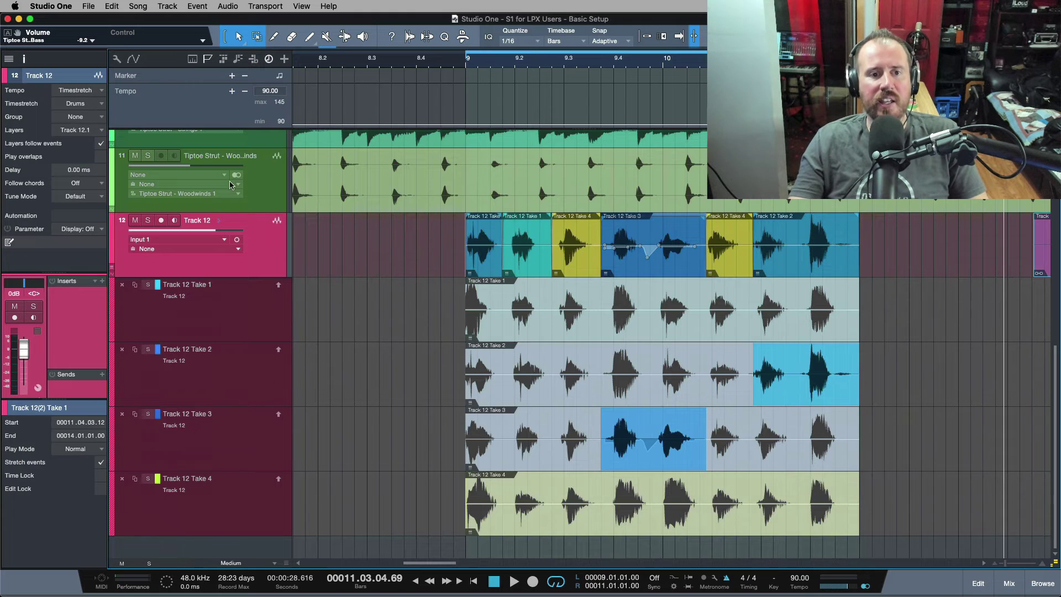
# - Select all segments of the bar 9 comp, try moving them earlier with their layers, and undo the move
pyautogui.moveTo(420, 268); pyautogui.dragTo(692, 253)
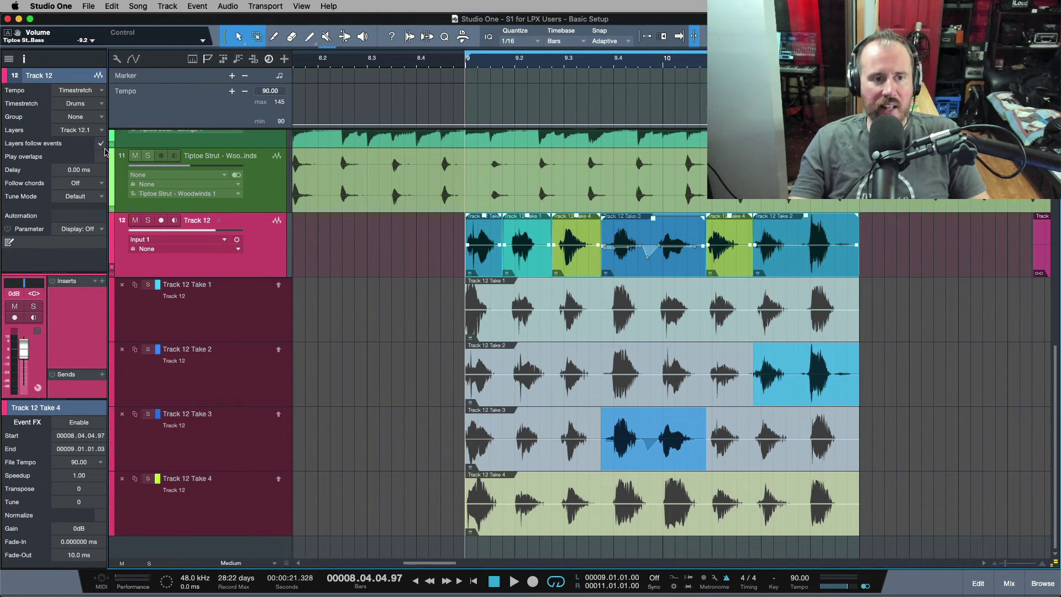
pyautogui.moveTo(545, 272); pyautogui.dragTo(483, 273)
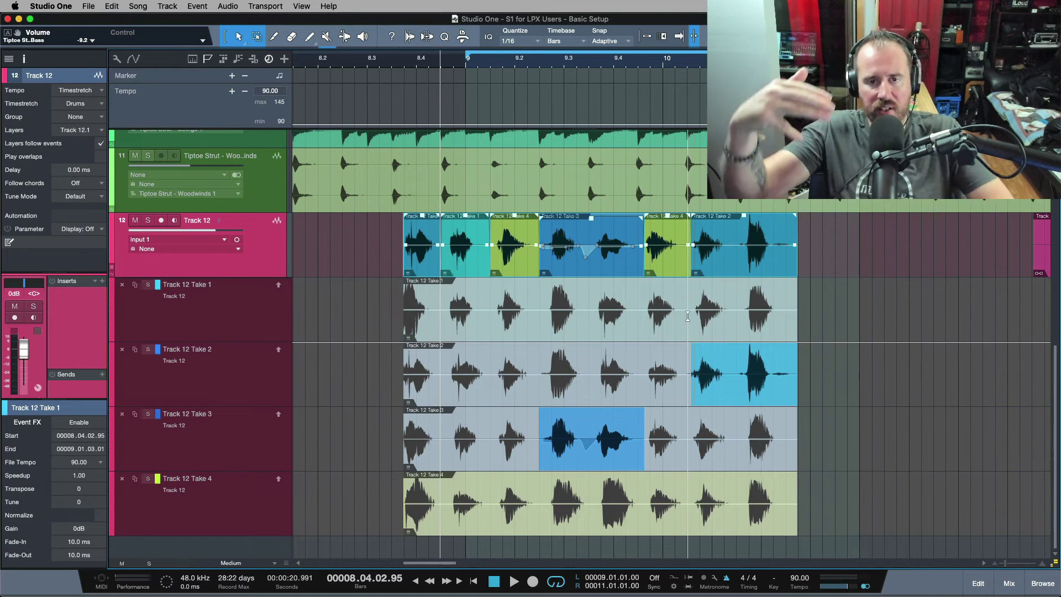
pyautogui.press('super+z')
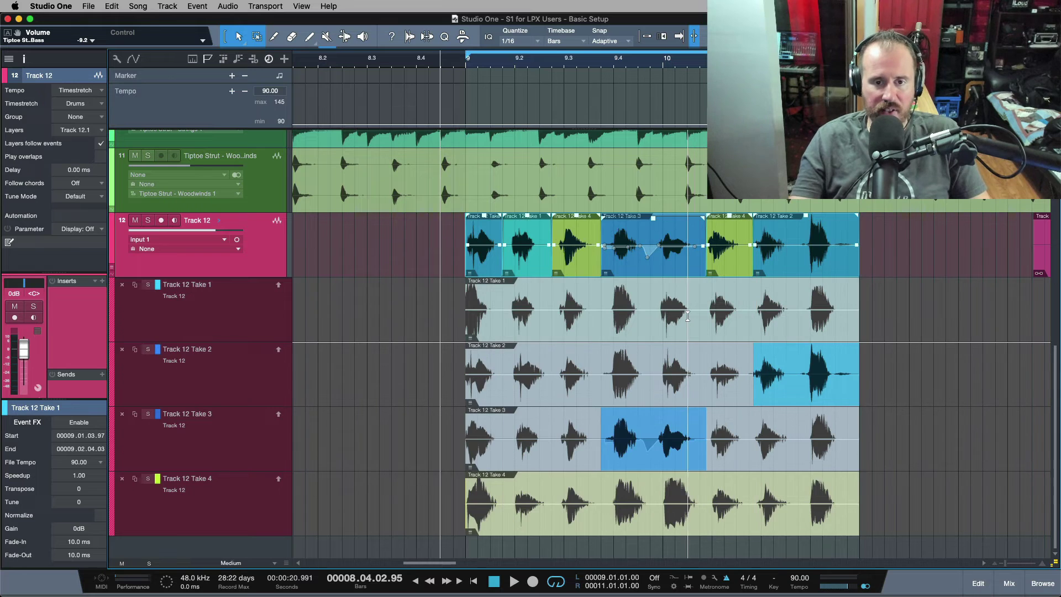
# - Turn off Layers follow events for Track 12, try moving the comp segments earlier, undo the move, and hide the take layers
pyautogui.click(100, 145)
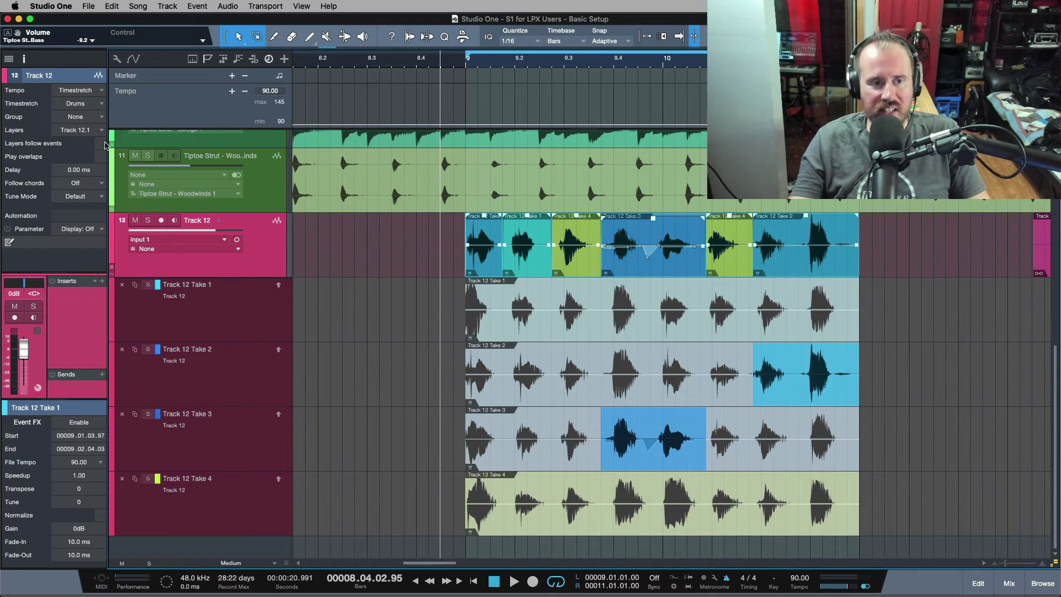
pyautogui.moveTo(479, 264); pyautogui.dragTo(433, 263)
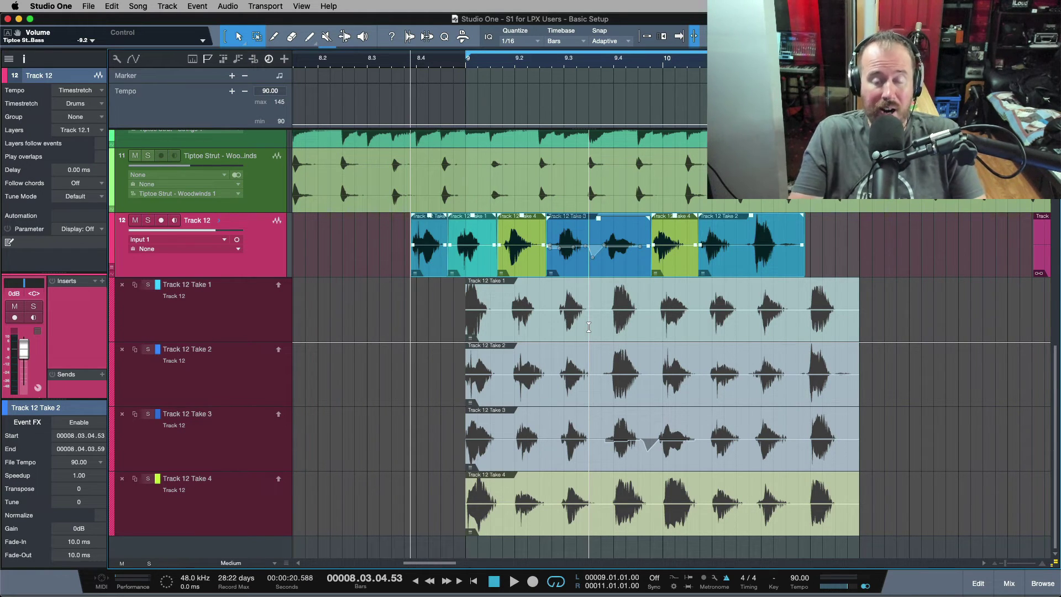
pyautogui.press('super+z')
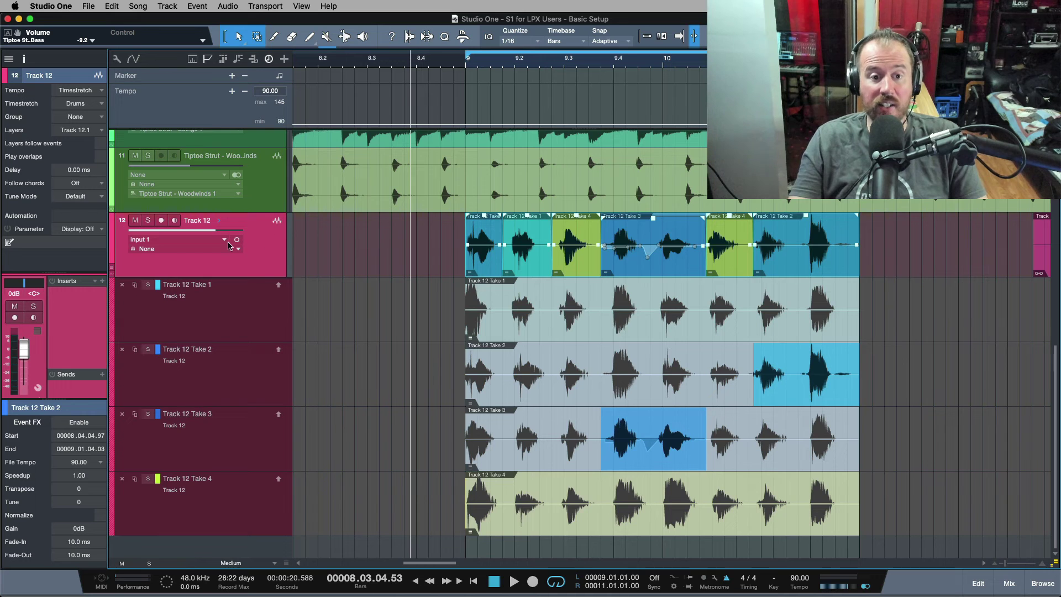
pyautogui.click(270, 261)
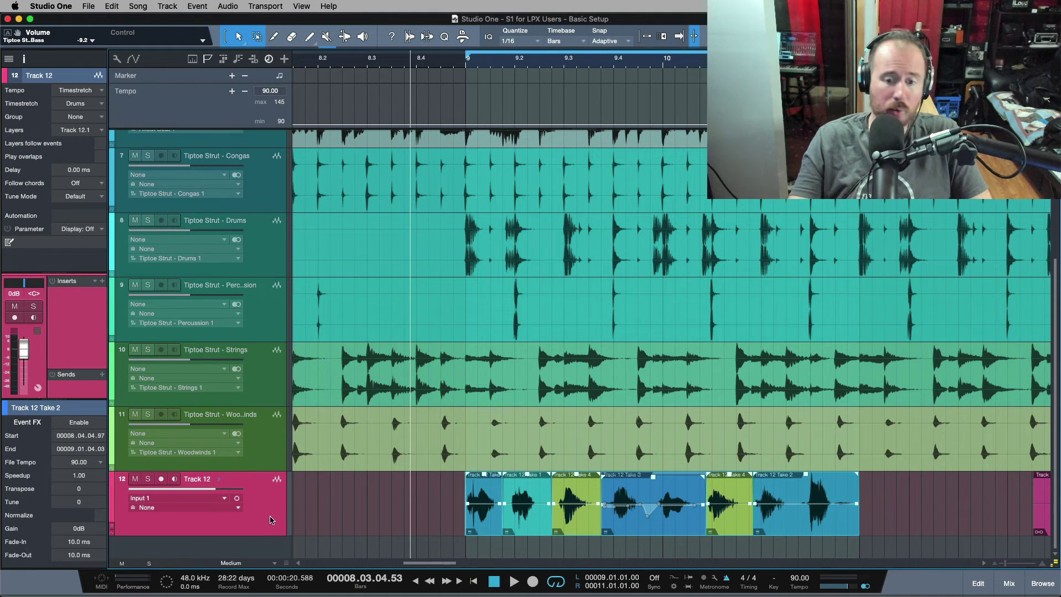
# - Delete Track 12 and add a new audio track below the Woodwinds track
pyautogui.hotkey('shift', 't')
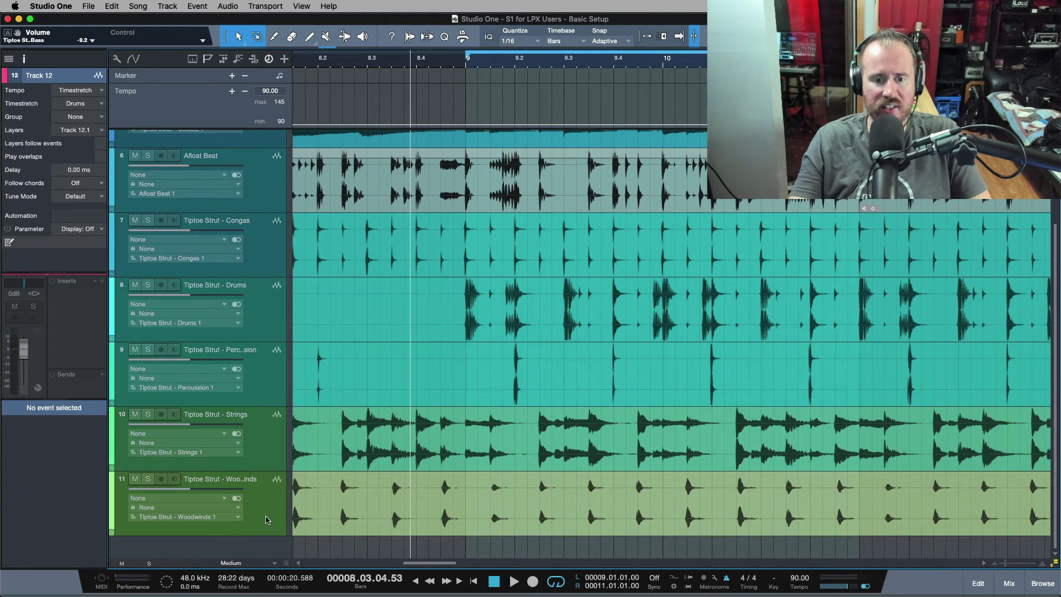
pyautogui.click(239, 506)
pyautogui.click(271, 501)
pyautogui.click(270, 501)
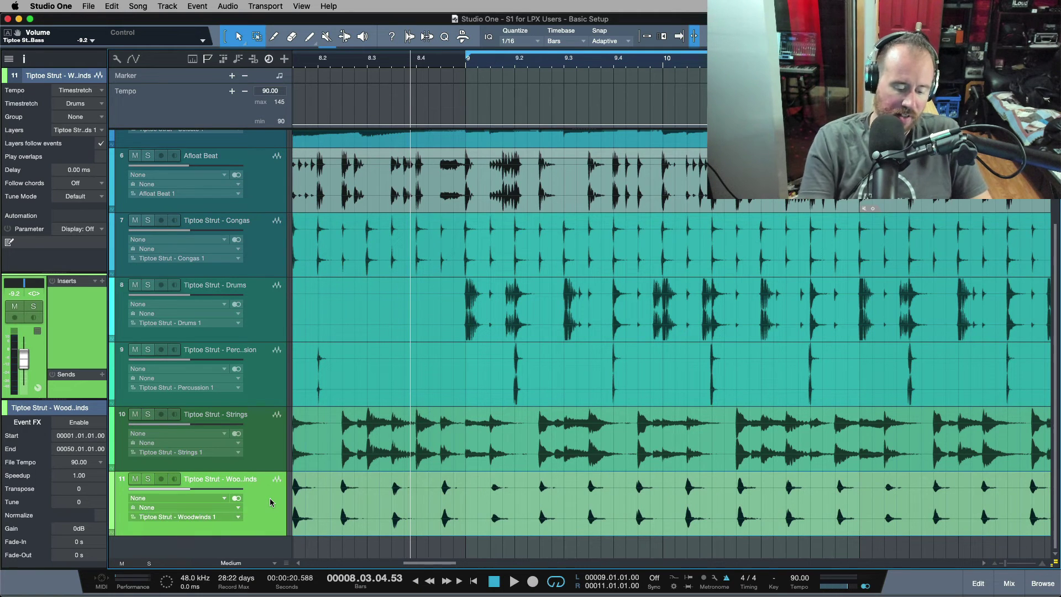
pyautogui.press('t')
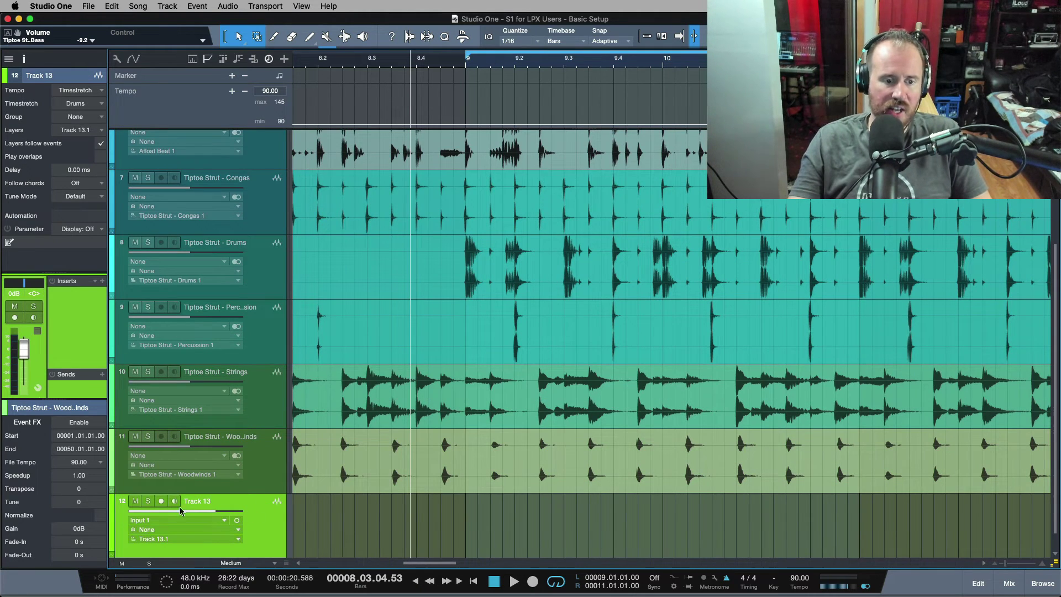
# - Colour Track 13 red and increase its height to fill the lower arrangement area
pyautogui.click(110, 520)
pyautogui.click(220, 522)
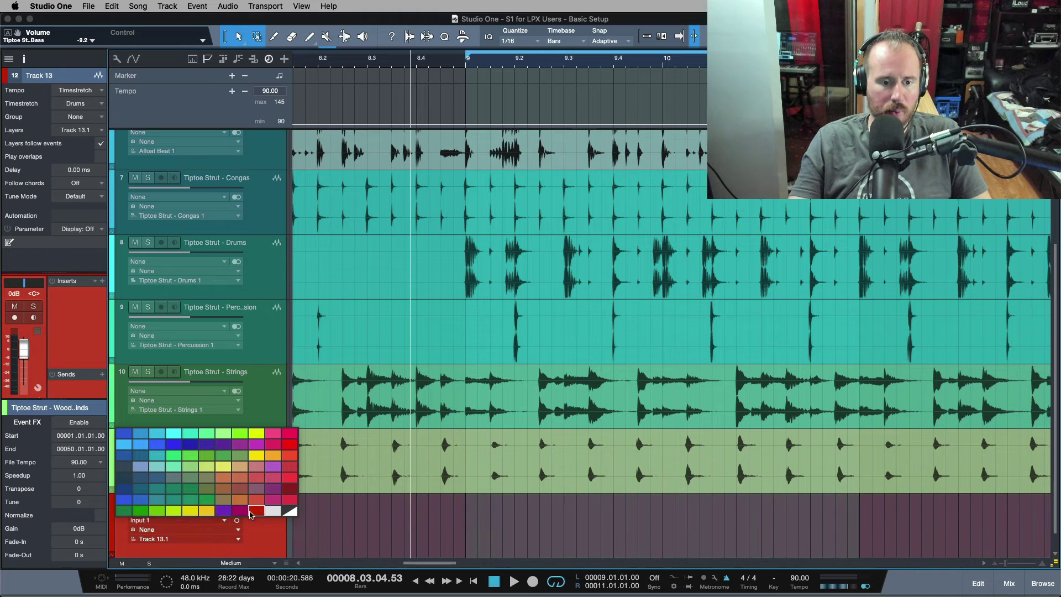
pyautogui.scroll(-1, 271, 522)
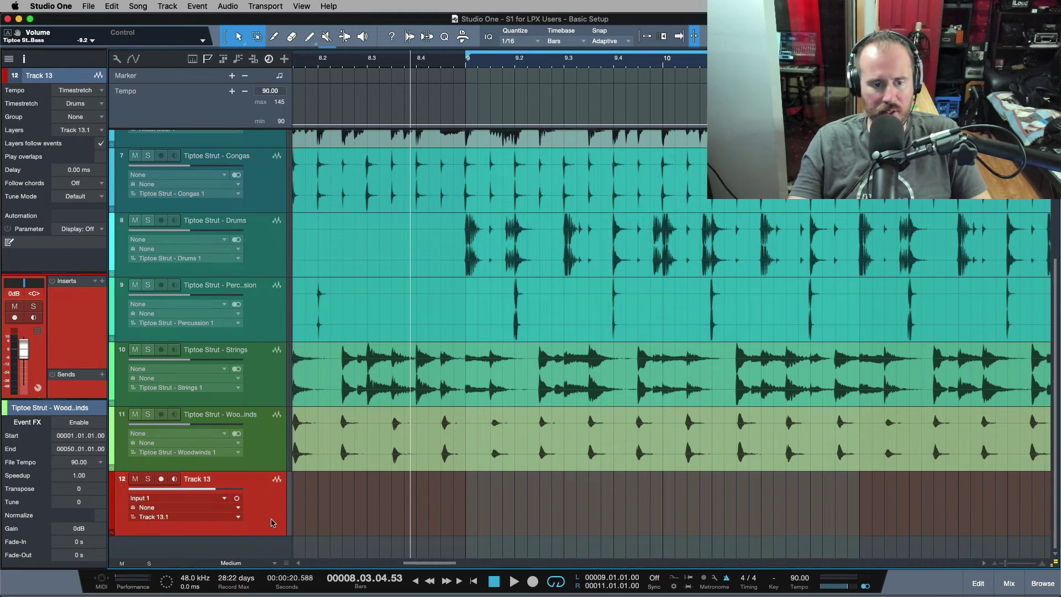
pyautogui.scroll(-3, 264, 519)
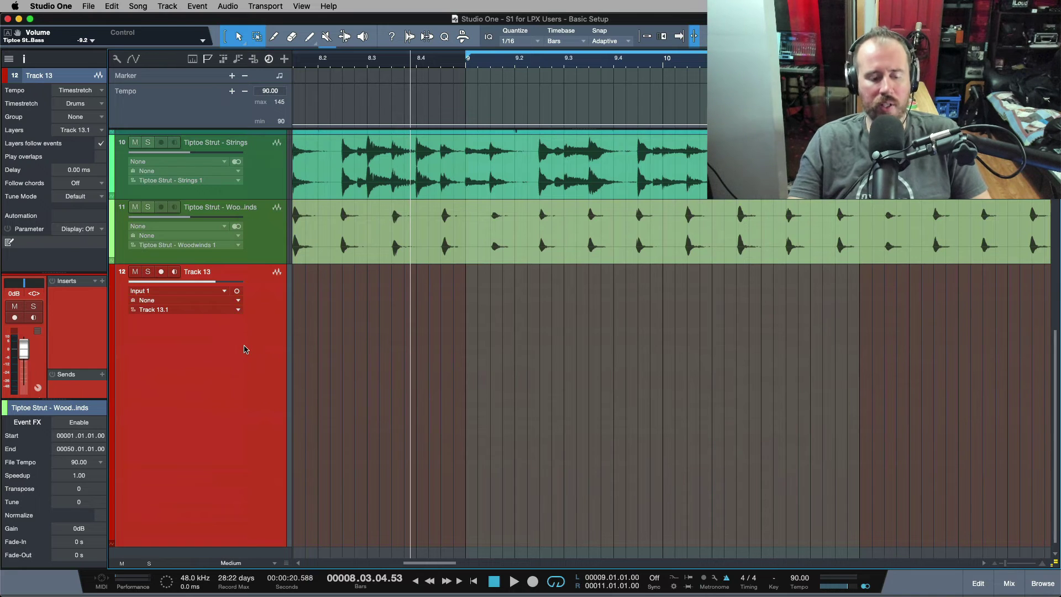
# - Show the record options, enable Play overlaps for Track 13, and arm it with input monitoring at bar 9
pyautogui.click(675, 589)
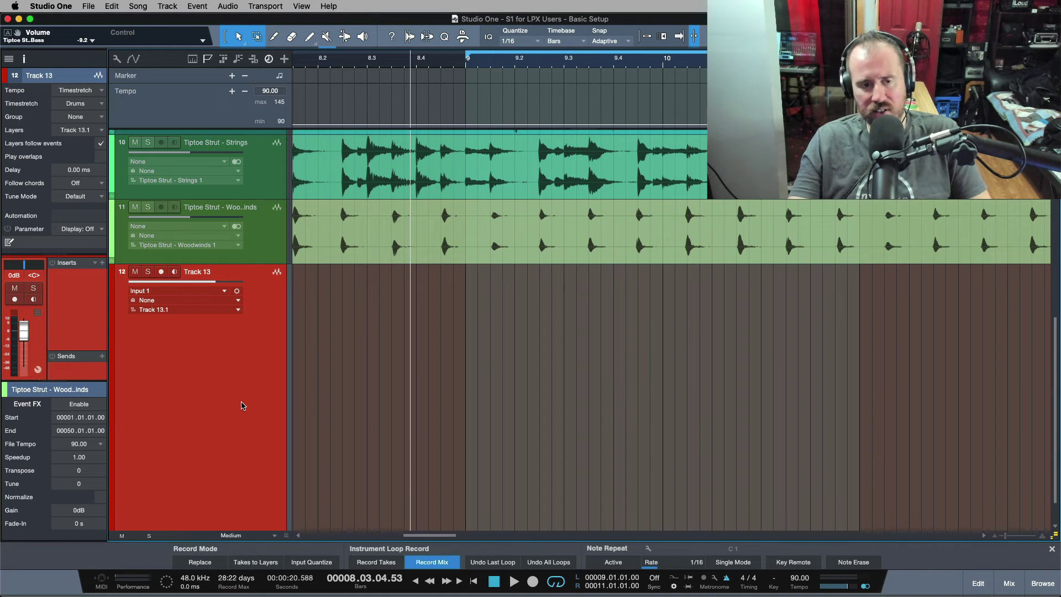
pyautogui.press('KP_1')
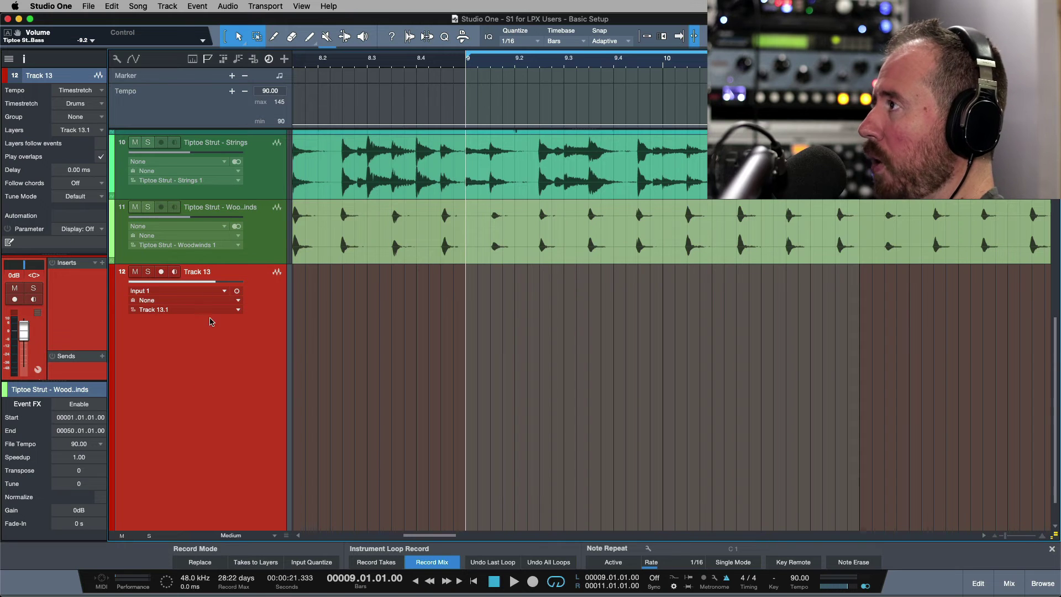
pyautogui.click(161, 272)
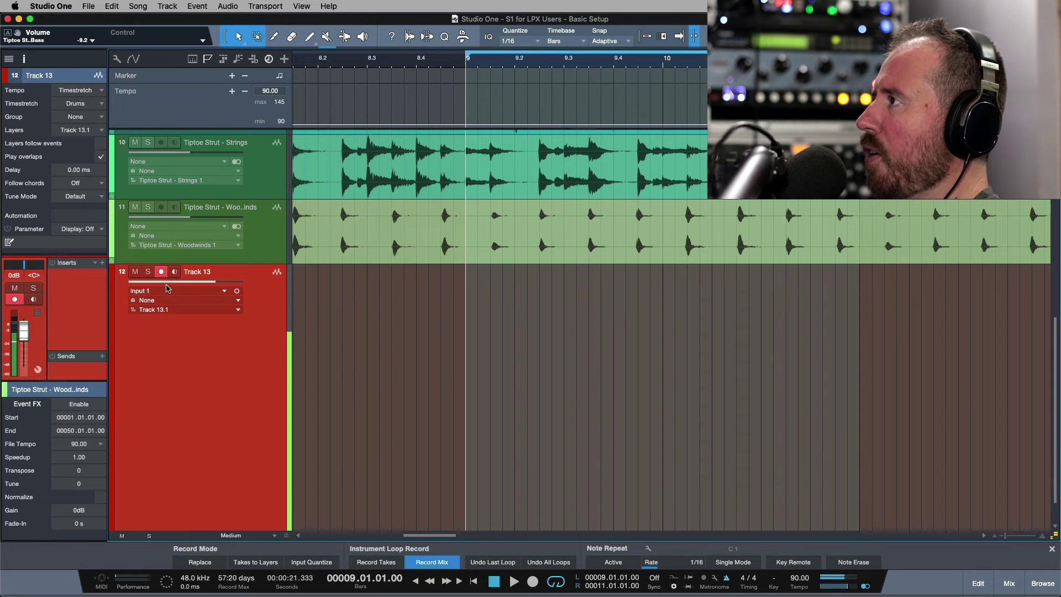
pyautogui.click(174, 272)
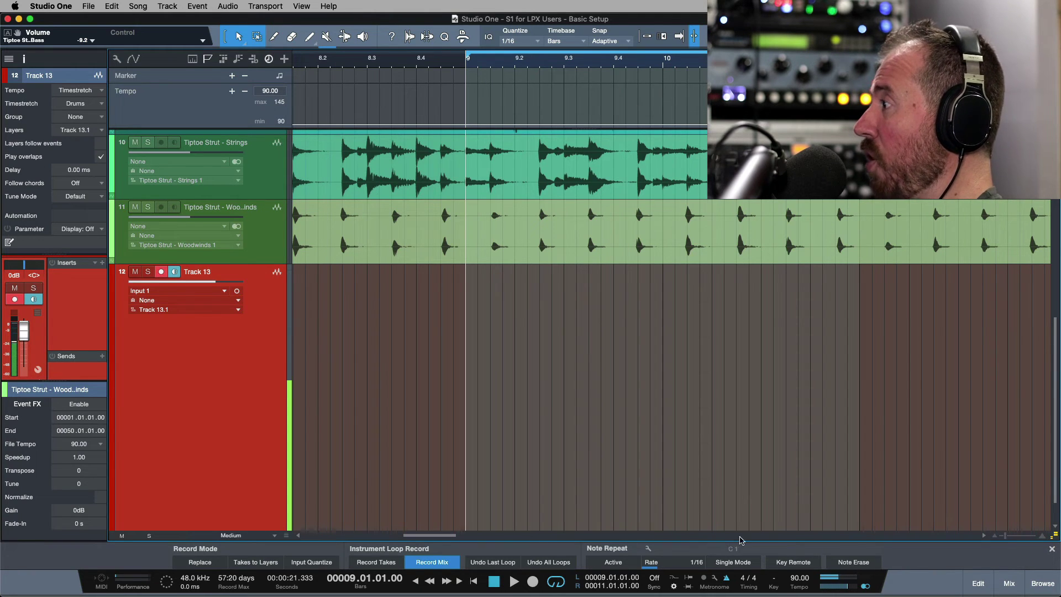
# - Check the metronome setup, then record a first take on Track 13 from bar 9 to bar 11, with a lead-in from bar 8
pyautogui.click(690, 589)
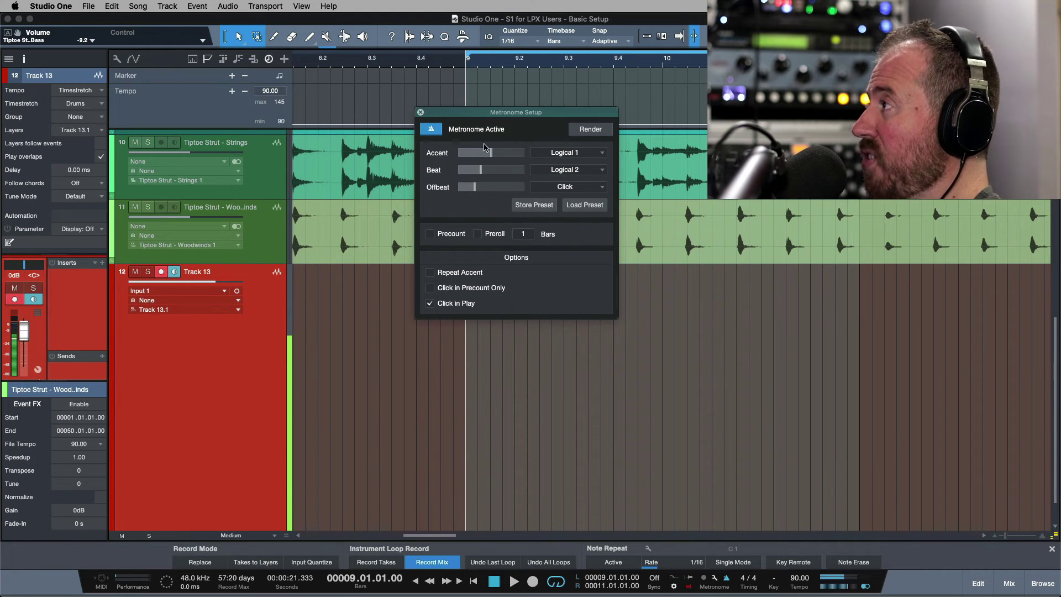
pyautogui.click(420, 113)
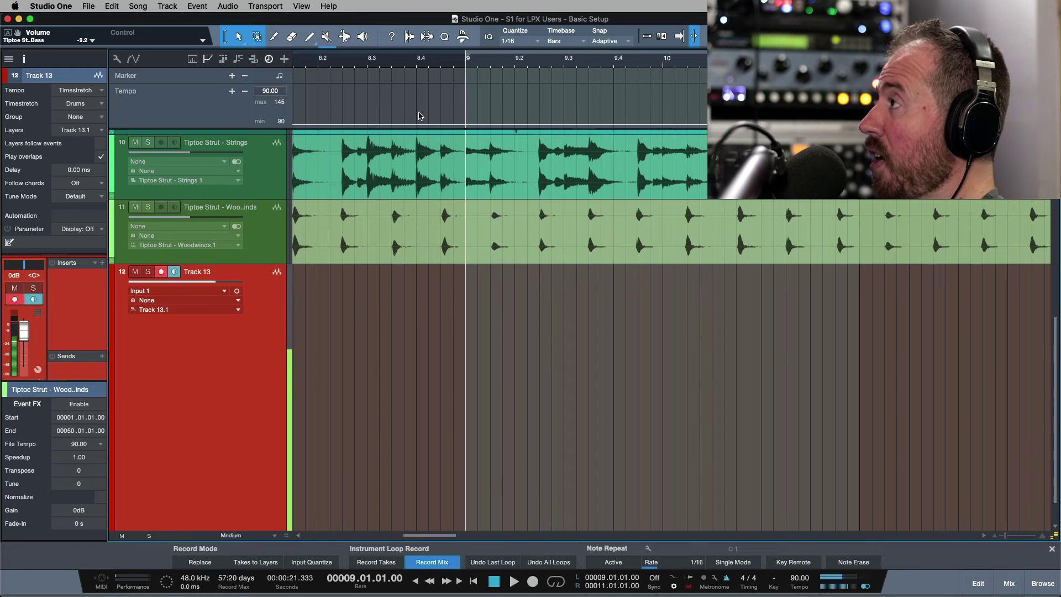
pyautogui.press('KP_Subtract')
pyautogui.press('w')
pyautogui.press('w')
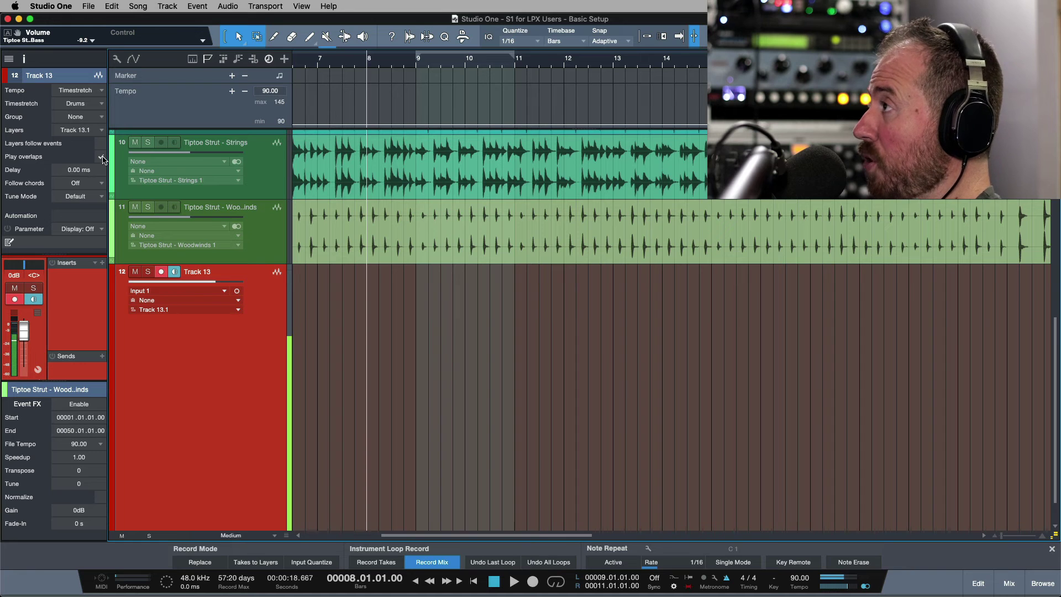
pyautogui.press('space')
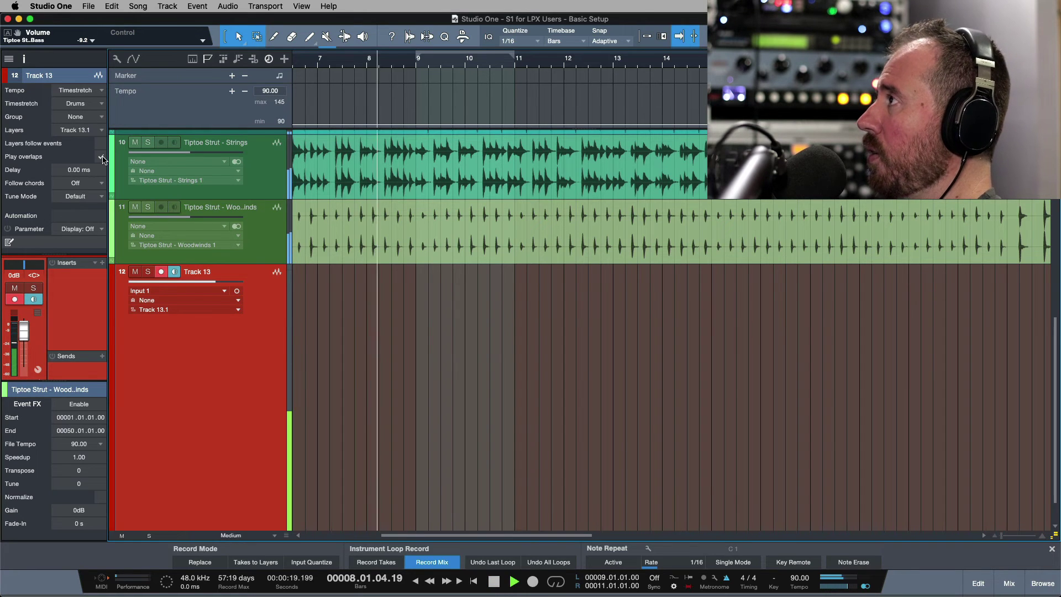
pyautogui.press('KP_Multiply')
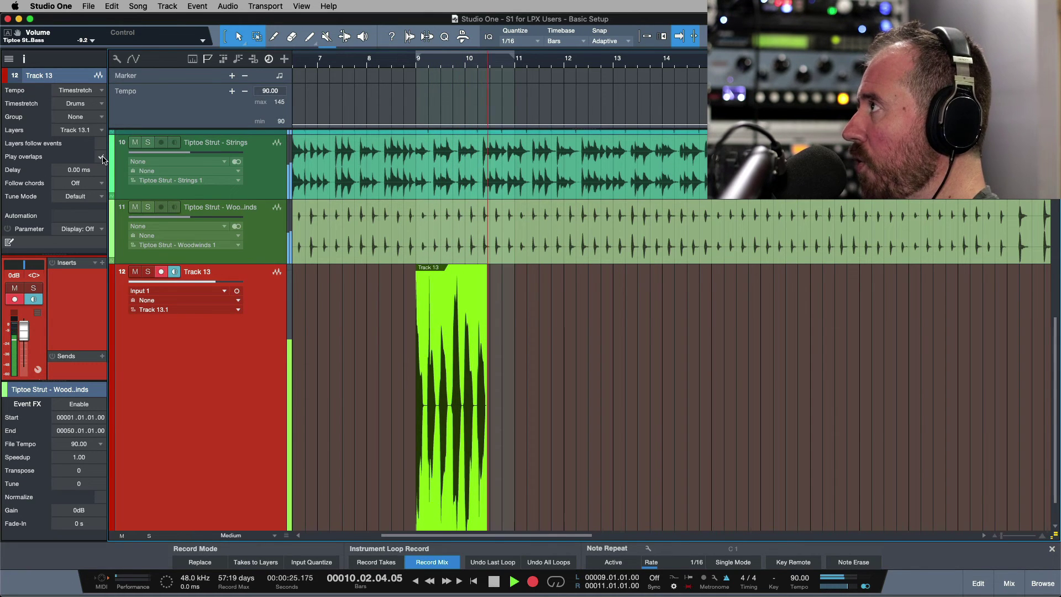
pyautogui.press('space')
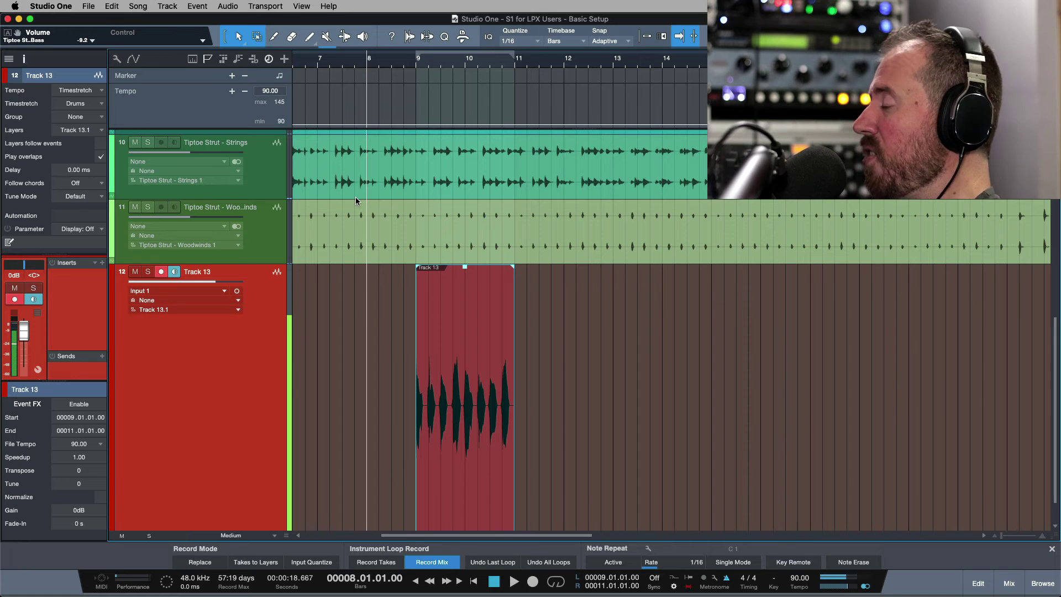
# - Lower the metronome's accent and beat levels, raise the offbeat level, and audition the click
pyautogui.hotkey('shift', 'c')
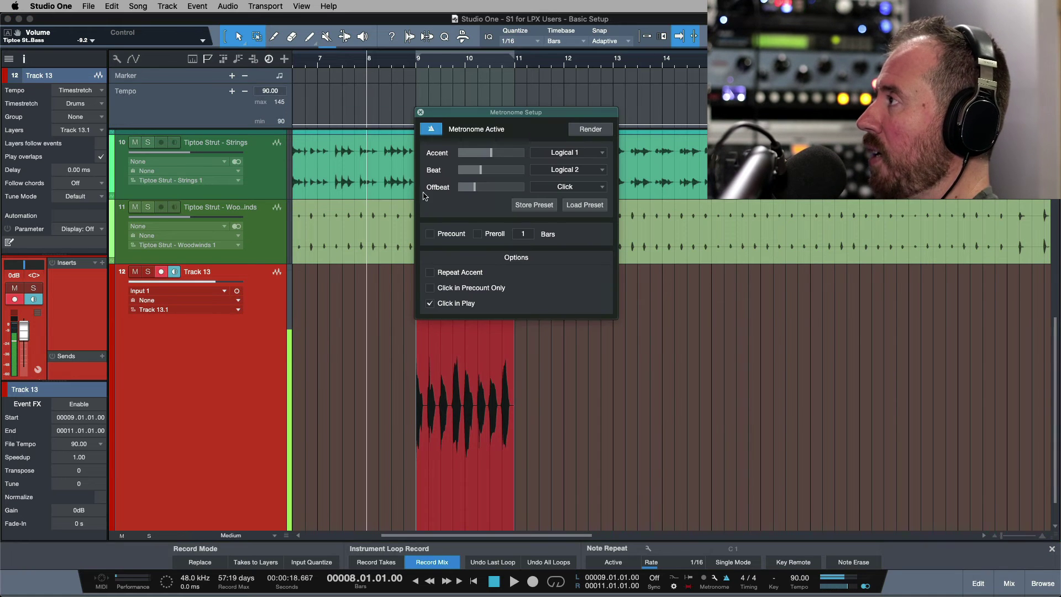
pyautogui.moveTo(474, 190); pyautogui.dragTo(477, 164)
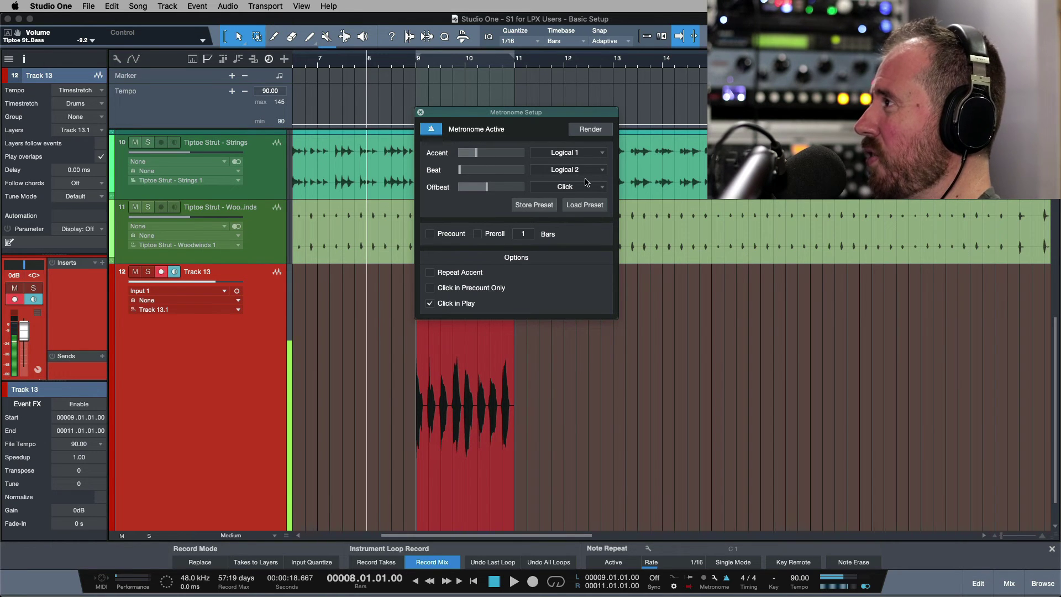
pyautogui.press('space')
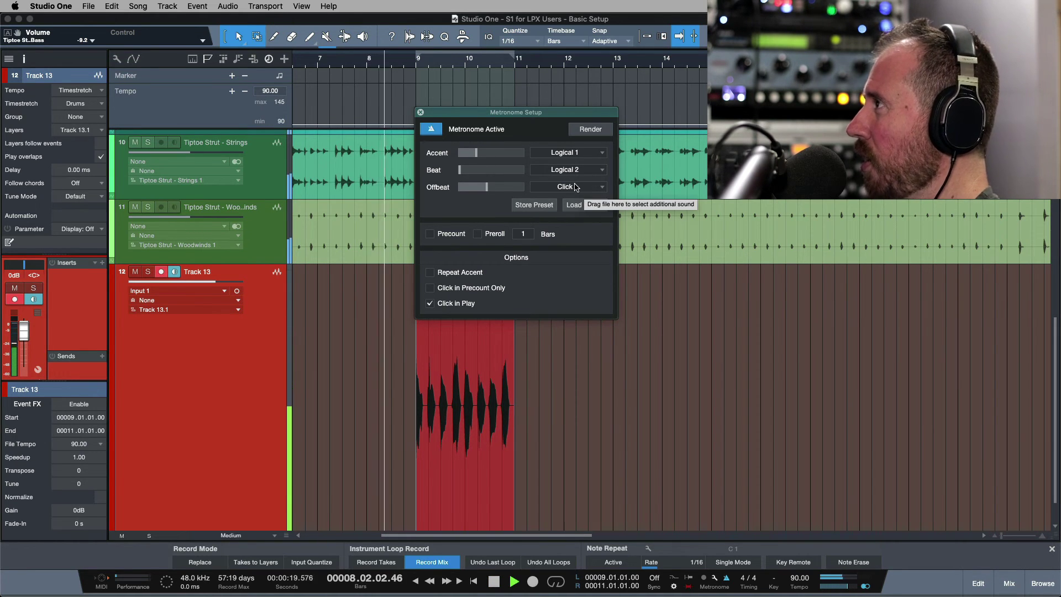
pyautogui.press('space')
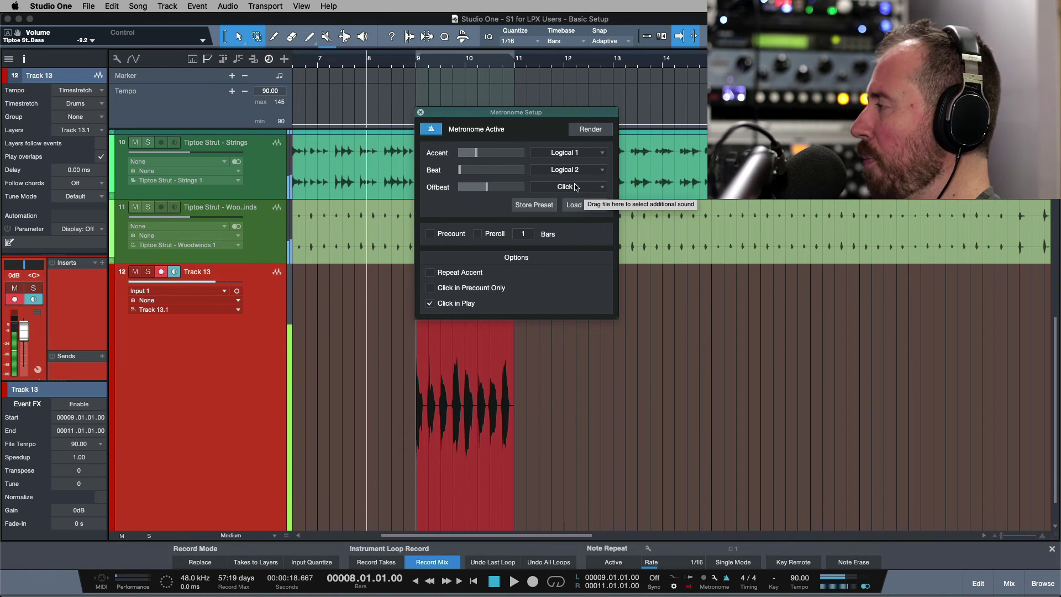
pyautogui.click(420, 112)
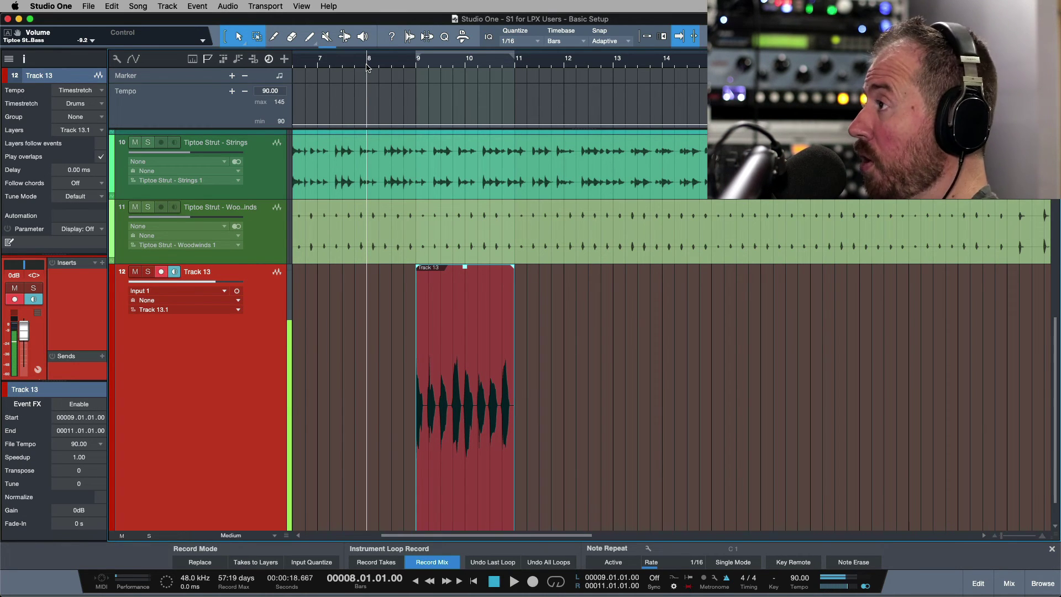
# - Record a second overlapping take on Track 13 over the same two bars, starting playback from bar 8
pyautogui.press('space')
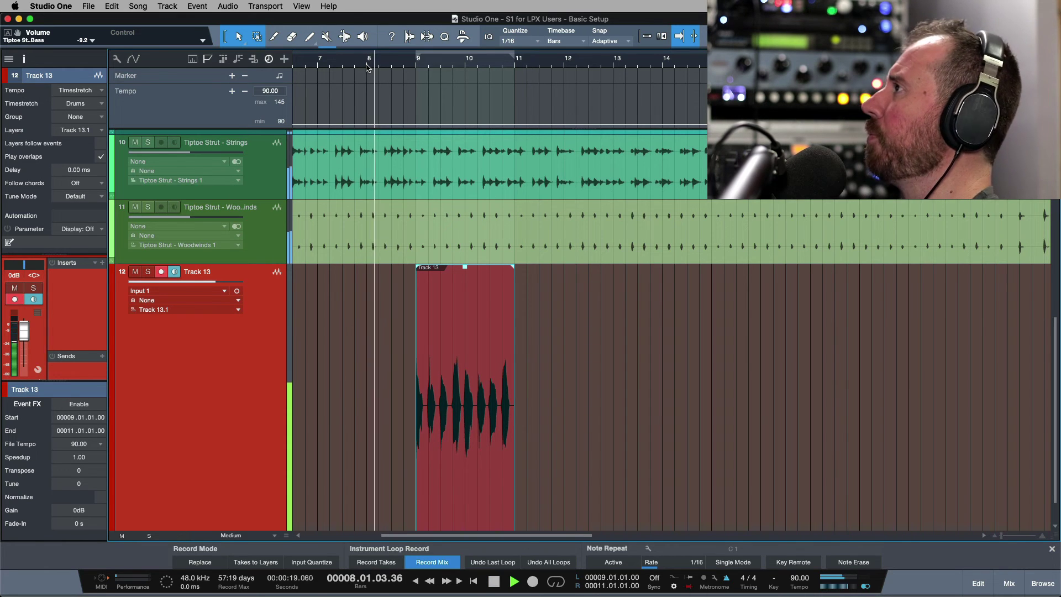
pyautogui.press('KP_Multiply')
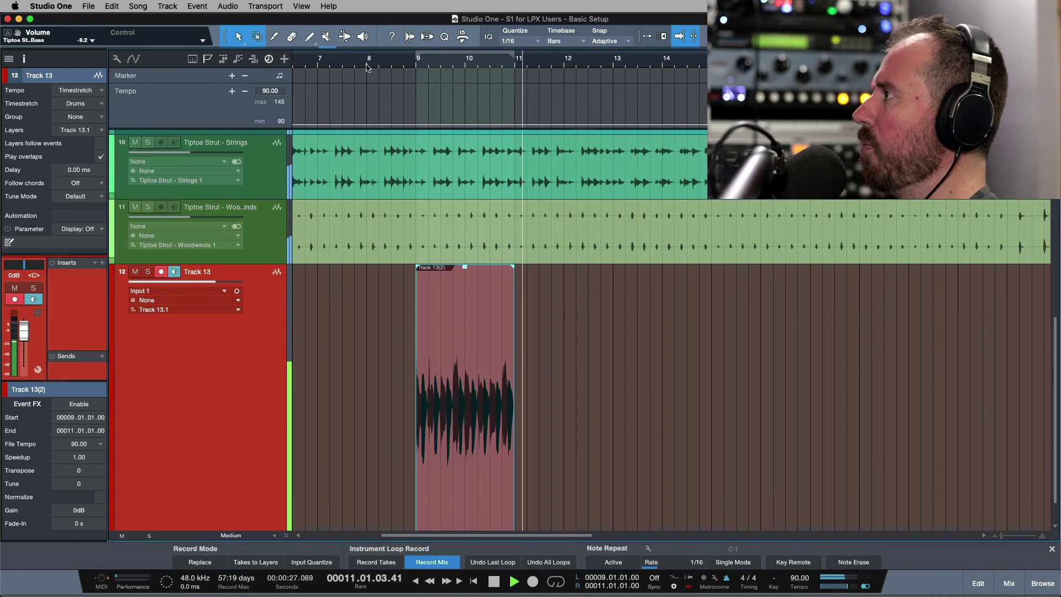
pyautogui.press('space')
# - Zoom in on the overlapping takes and turn off input monitoring and record arming for Track 13
pyautogui.moveTo(474, 50); pyautogui.dragTo(490, 53)
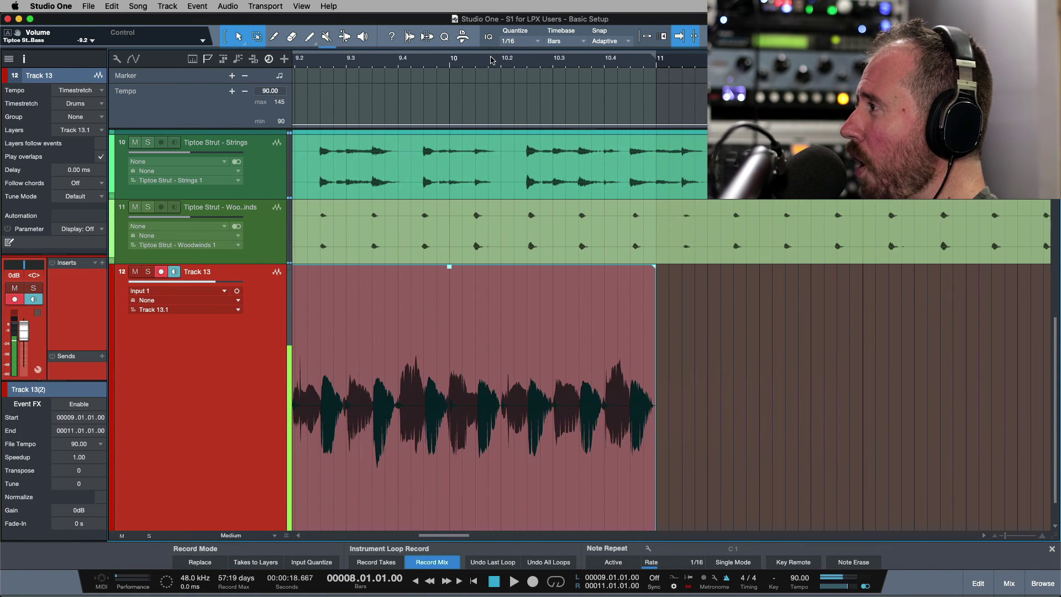
pyautogui.scroll(-1, 562, 246)
pyautogui.hscroll(-3, 561, 347)
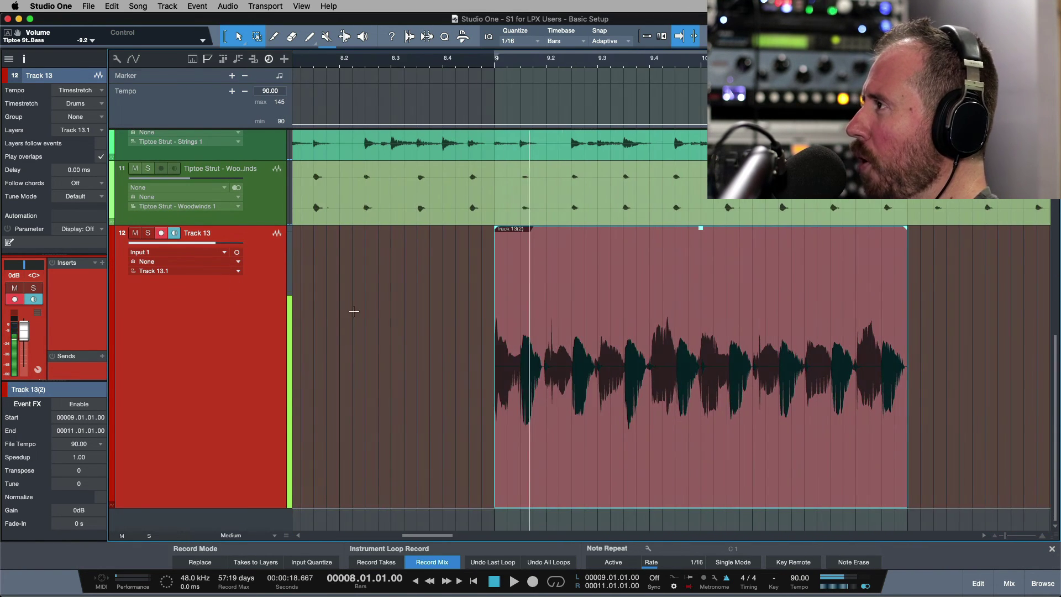
pyautogui.click(174, 233)
pyautogui.click(161, 232)
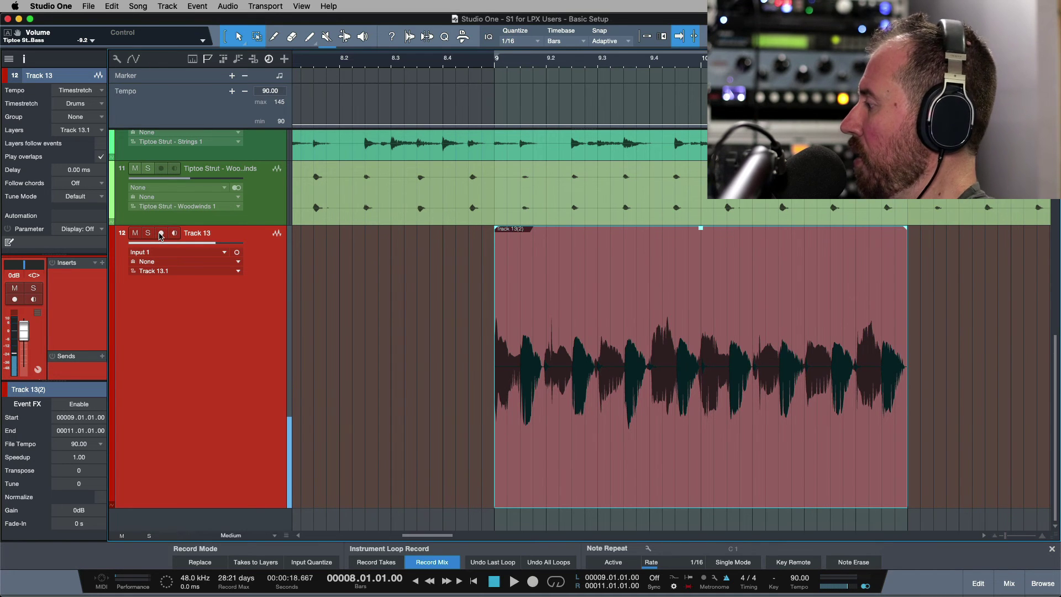
# - Solo Track 13 and play the overlapping takes from bar 9
pyautogui.click(569, 442)
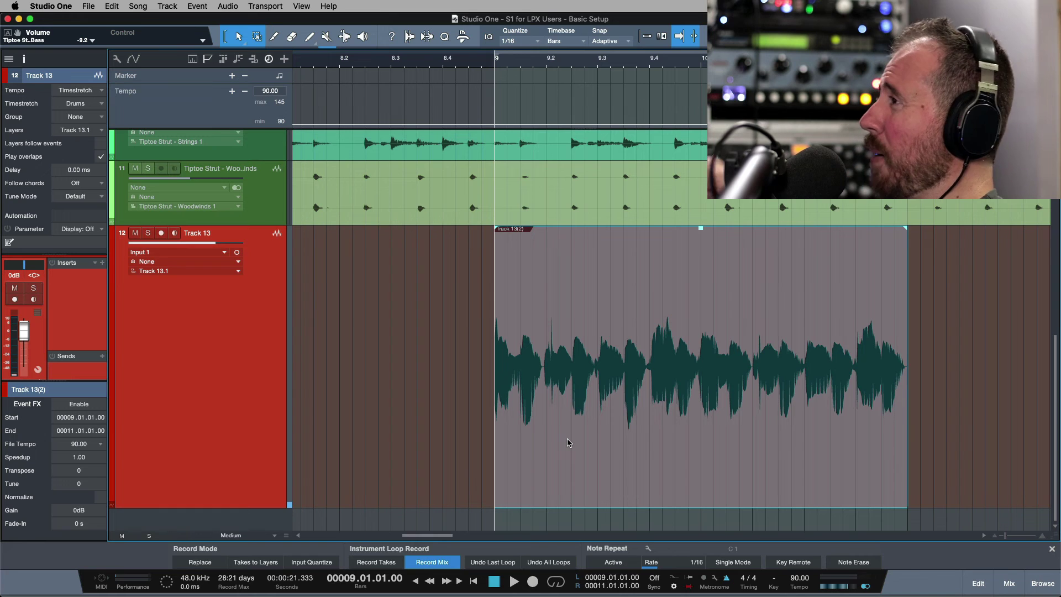
pyautogui.press('s')
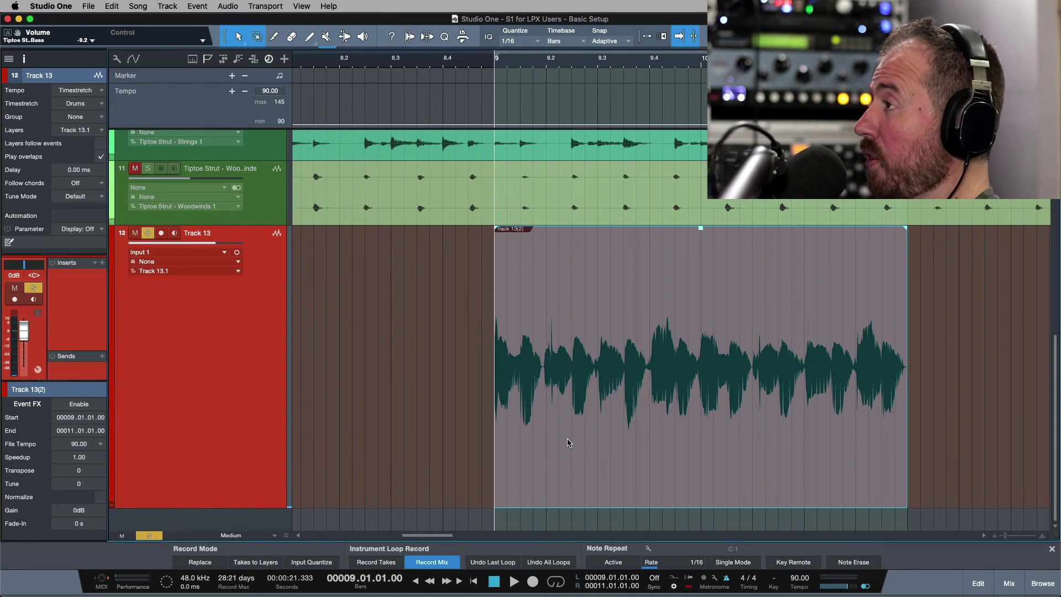
pyautogui.press('space')
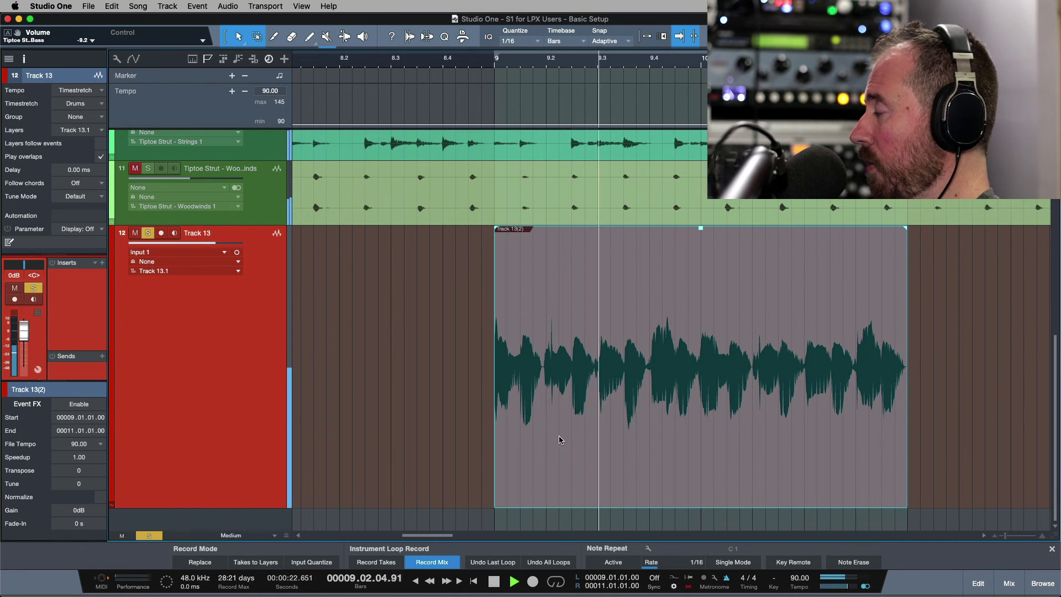
pyautogui.press('space')
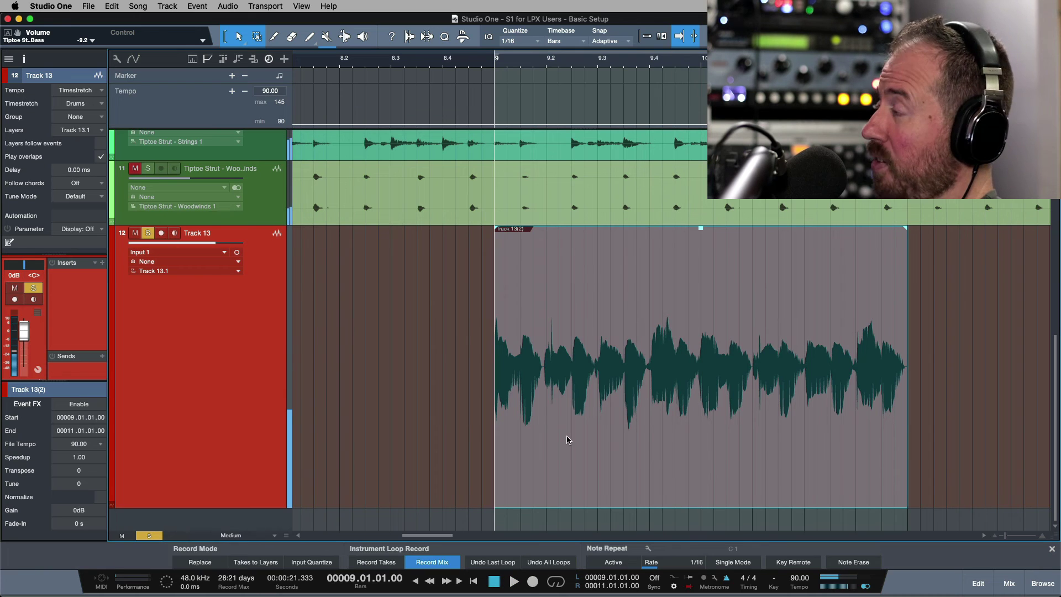
pyautogui.press('space')
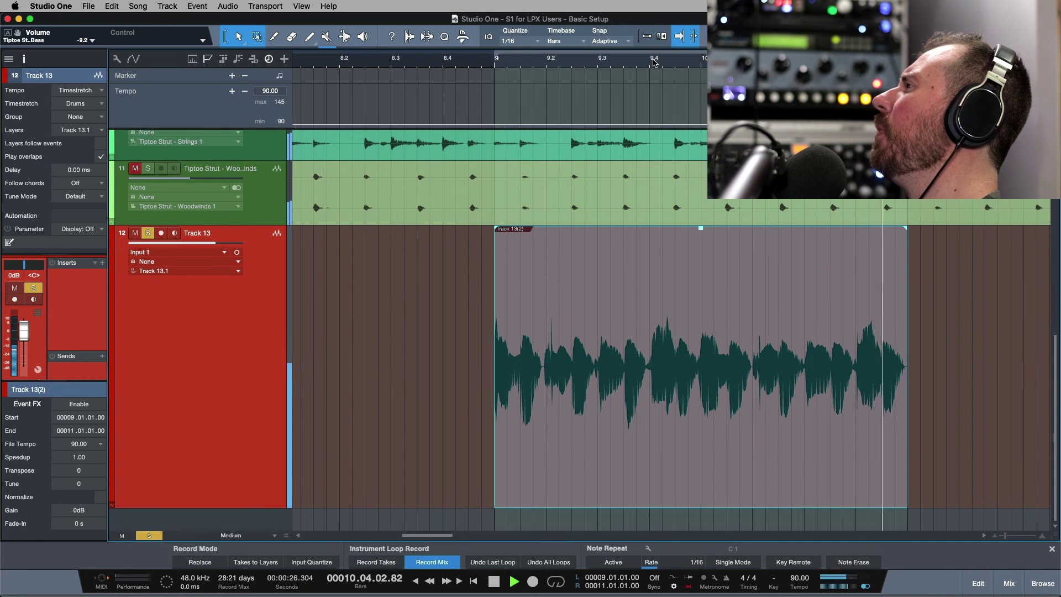
pyautogui.press('space')
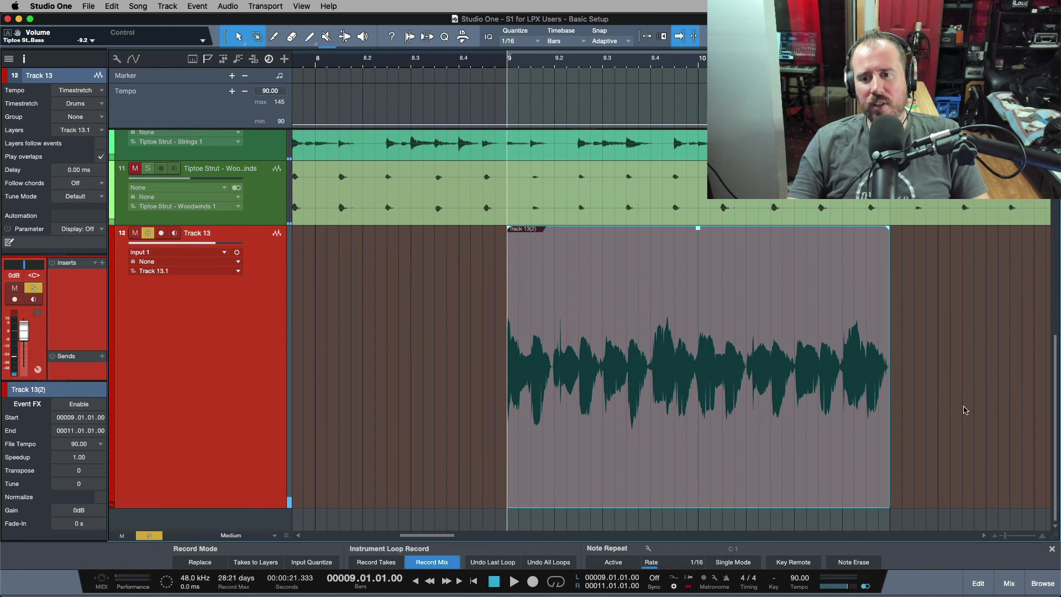
# - Send the second take on Track 13 to the back of the overlapping pair
pyautogui.click(965, 408)
pyautogui.click(852, 427)
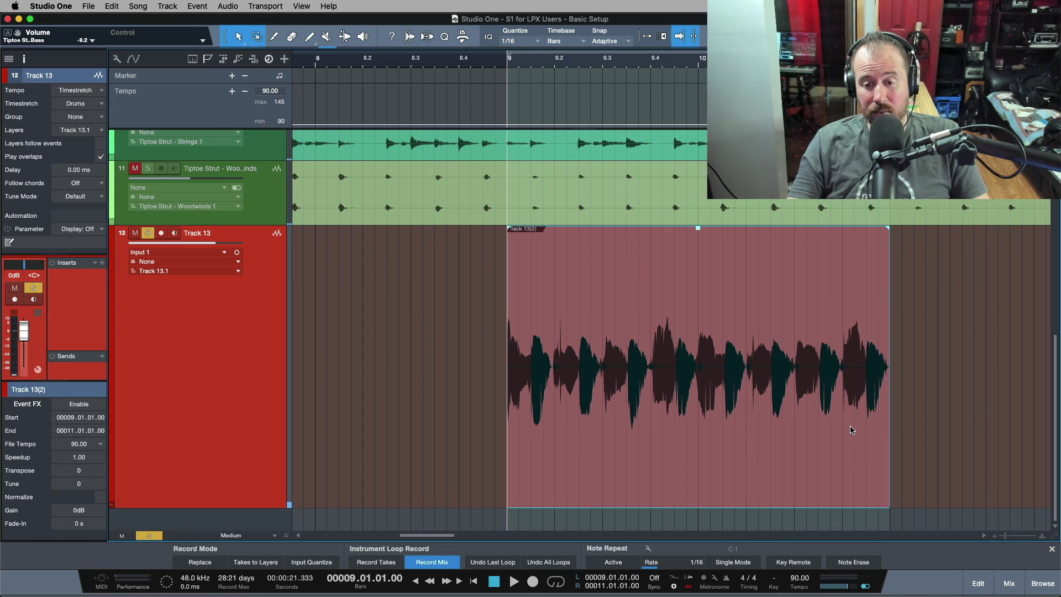
pyautogui.rightClick(850, 430)
pyautogui.moveTo(878, 374)
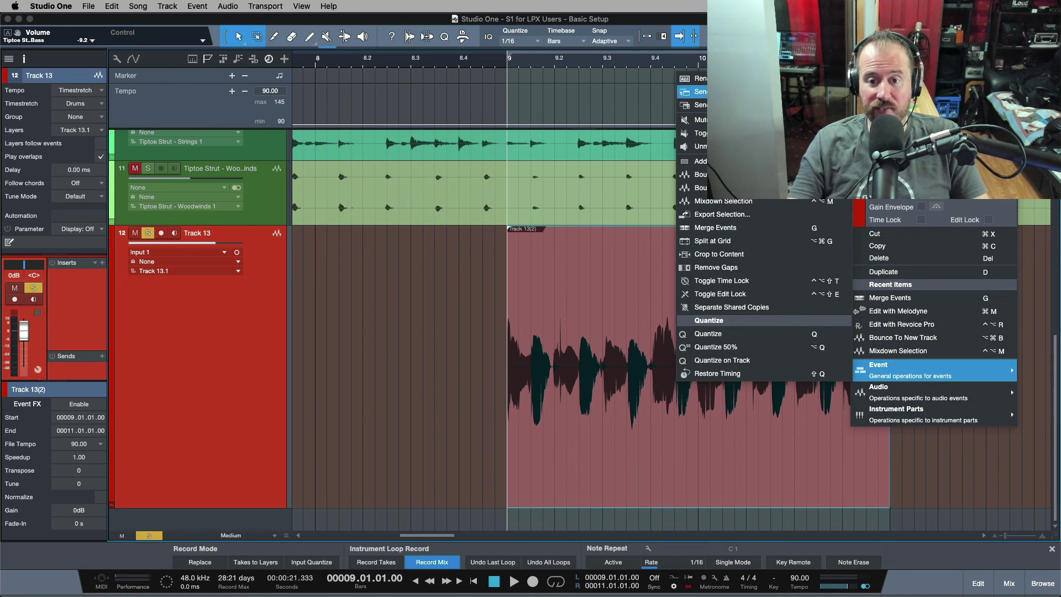
pyautogui.press('Return')
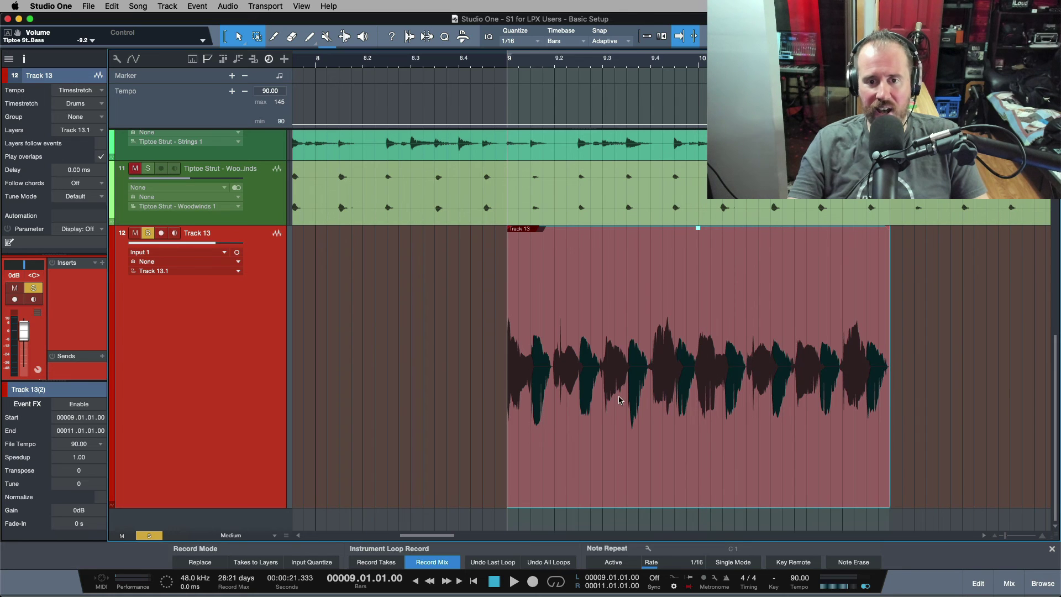
# - Trim the start of the front take on Track 13 to 9.02.04.35, leaving only the other take before it
pyautogui.moveTo(507, 366); pyautogui.dragTo(595, 368)
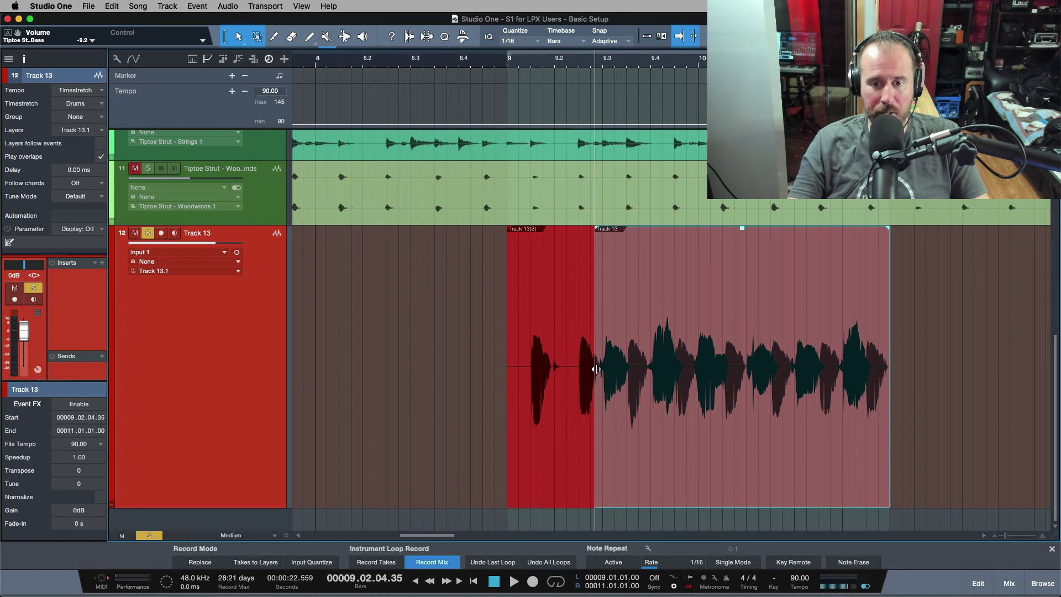
pyautogui.click(575, 423)
pyautogui.click(775, 421)
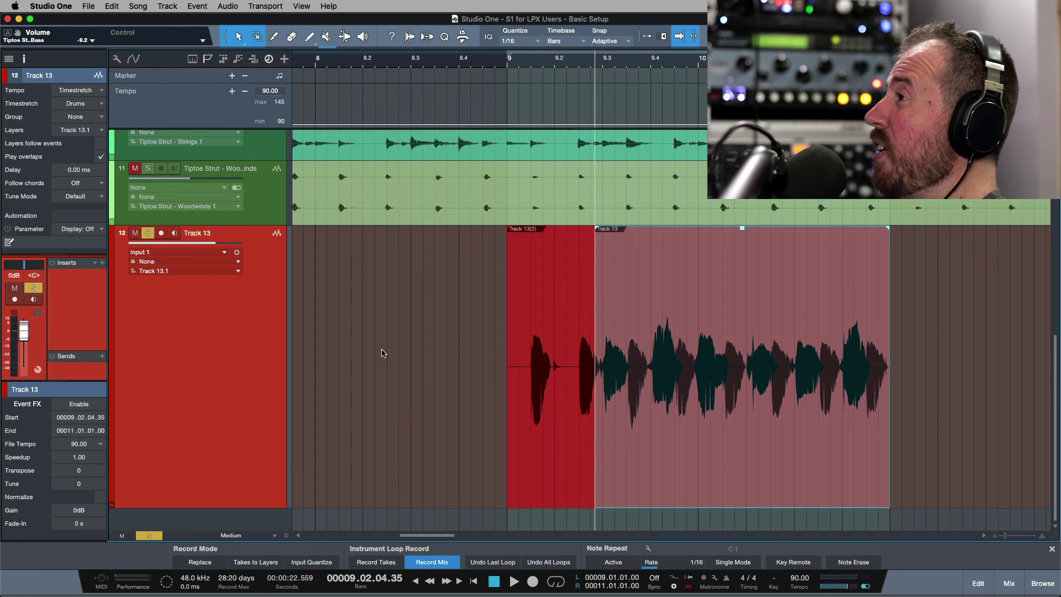
pyautogui.click(100, 158)
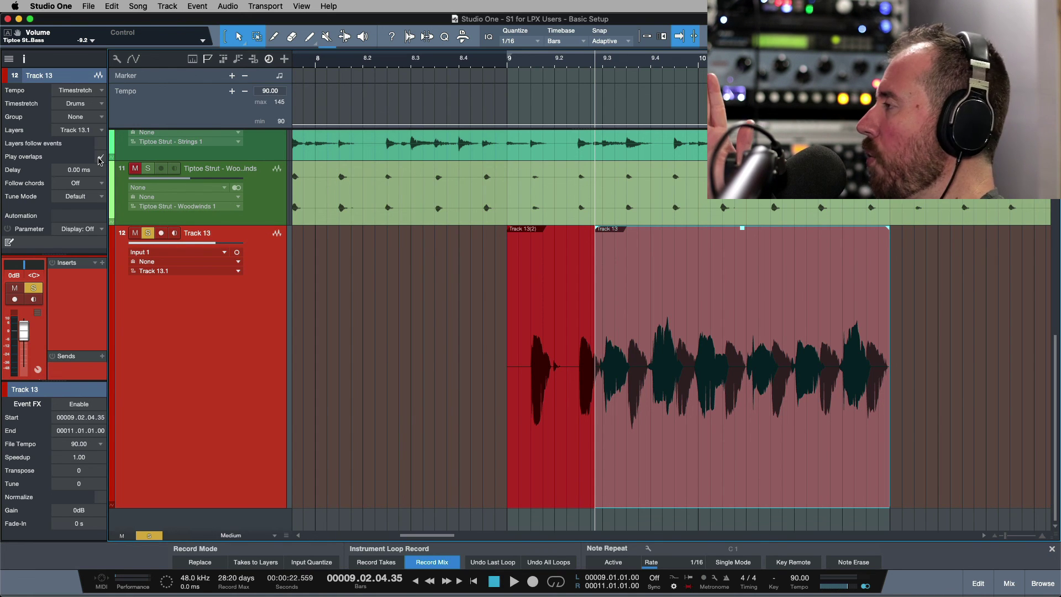